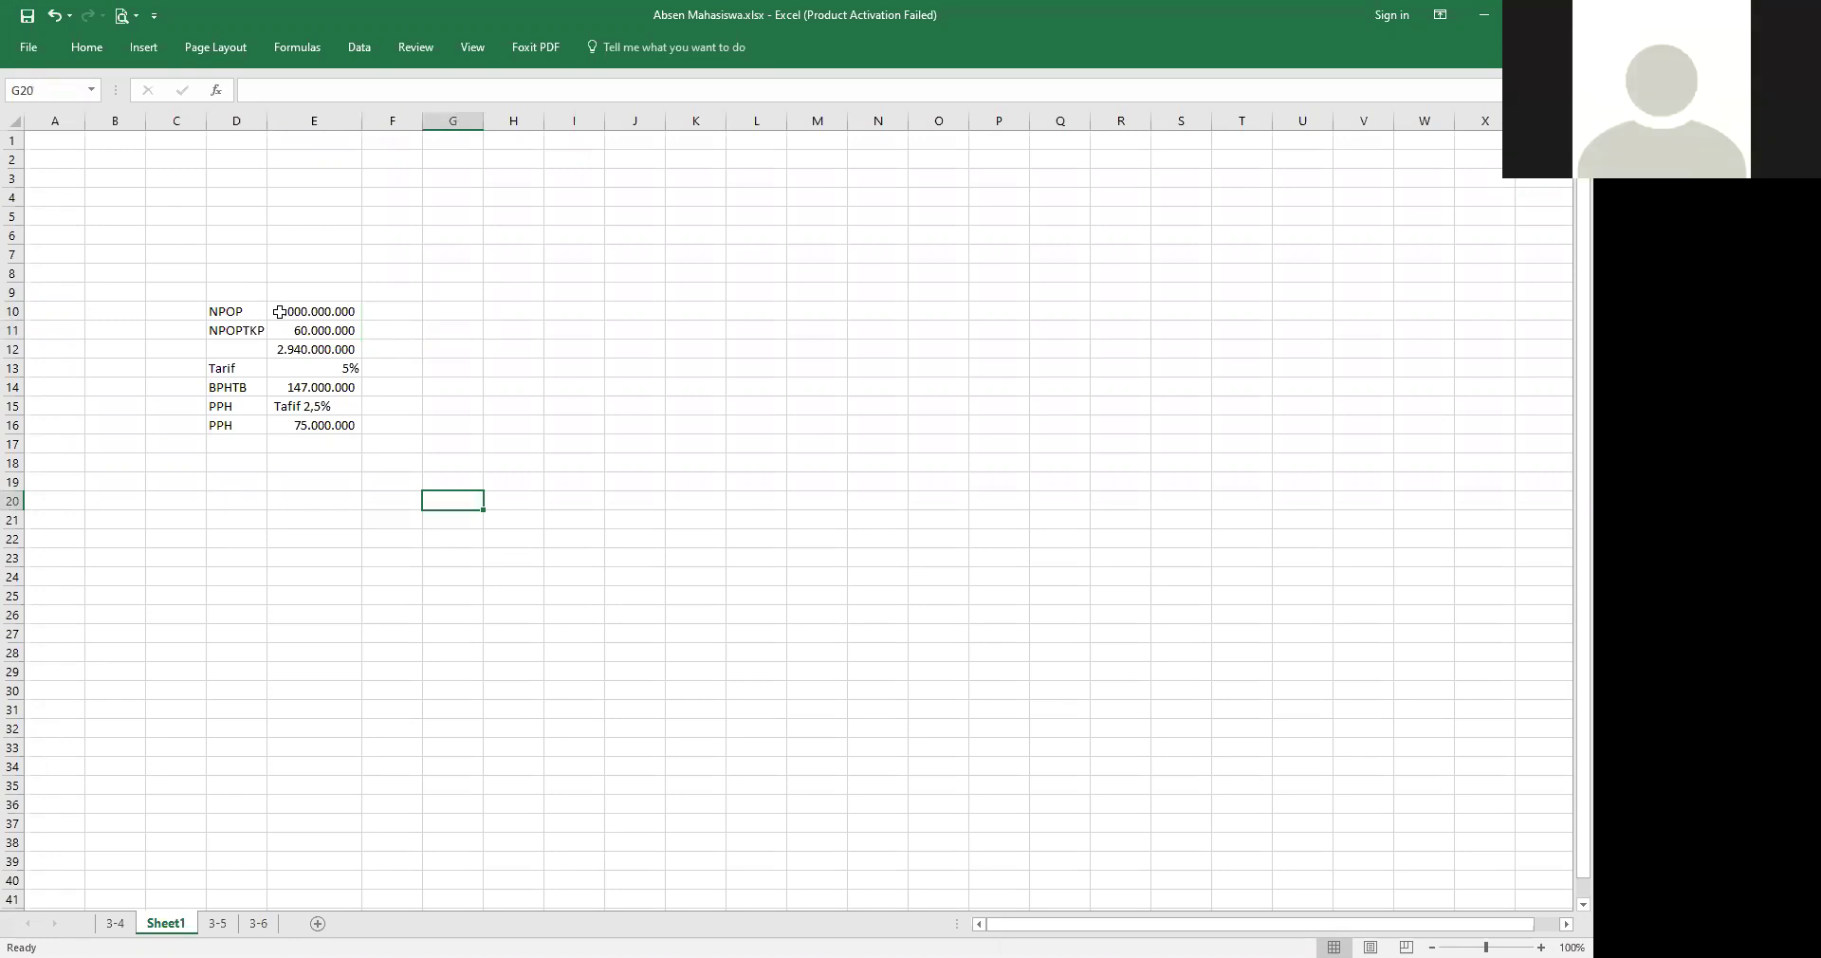
Enter 2235000 in cell E8 and 2500000 in cell E9, above the NPOP amount.
{"action": "key", "text": "Left"}
{"action": "key", "text": "Left"}
{"action": "key", "text": "Left"}
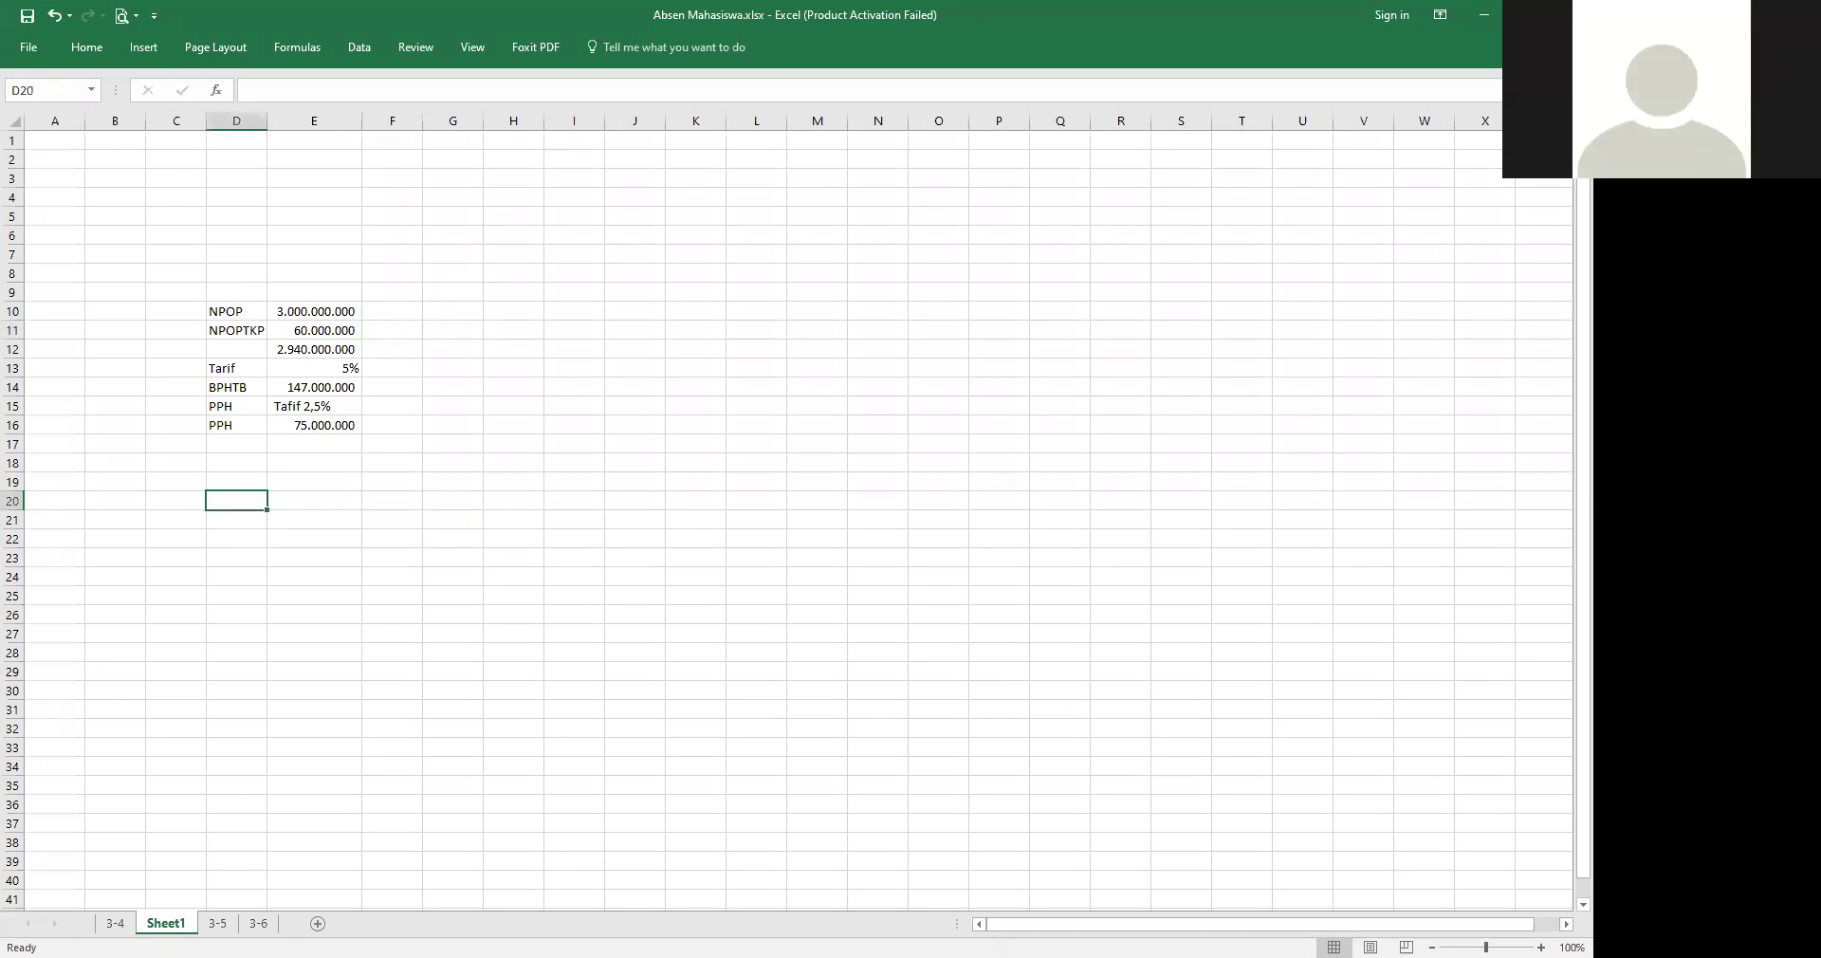
{"action": "left_click", "coordinate": [313, 273]}
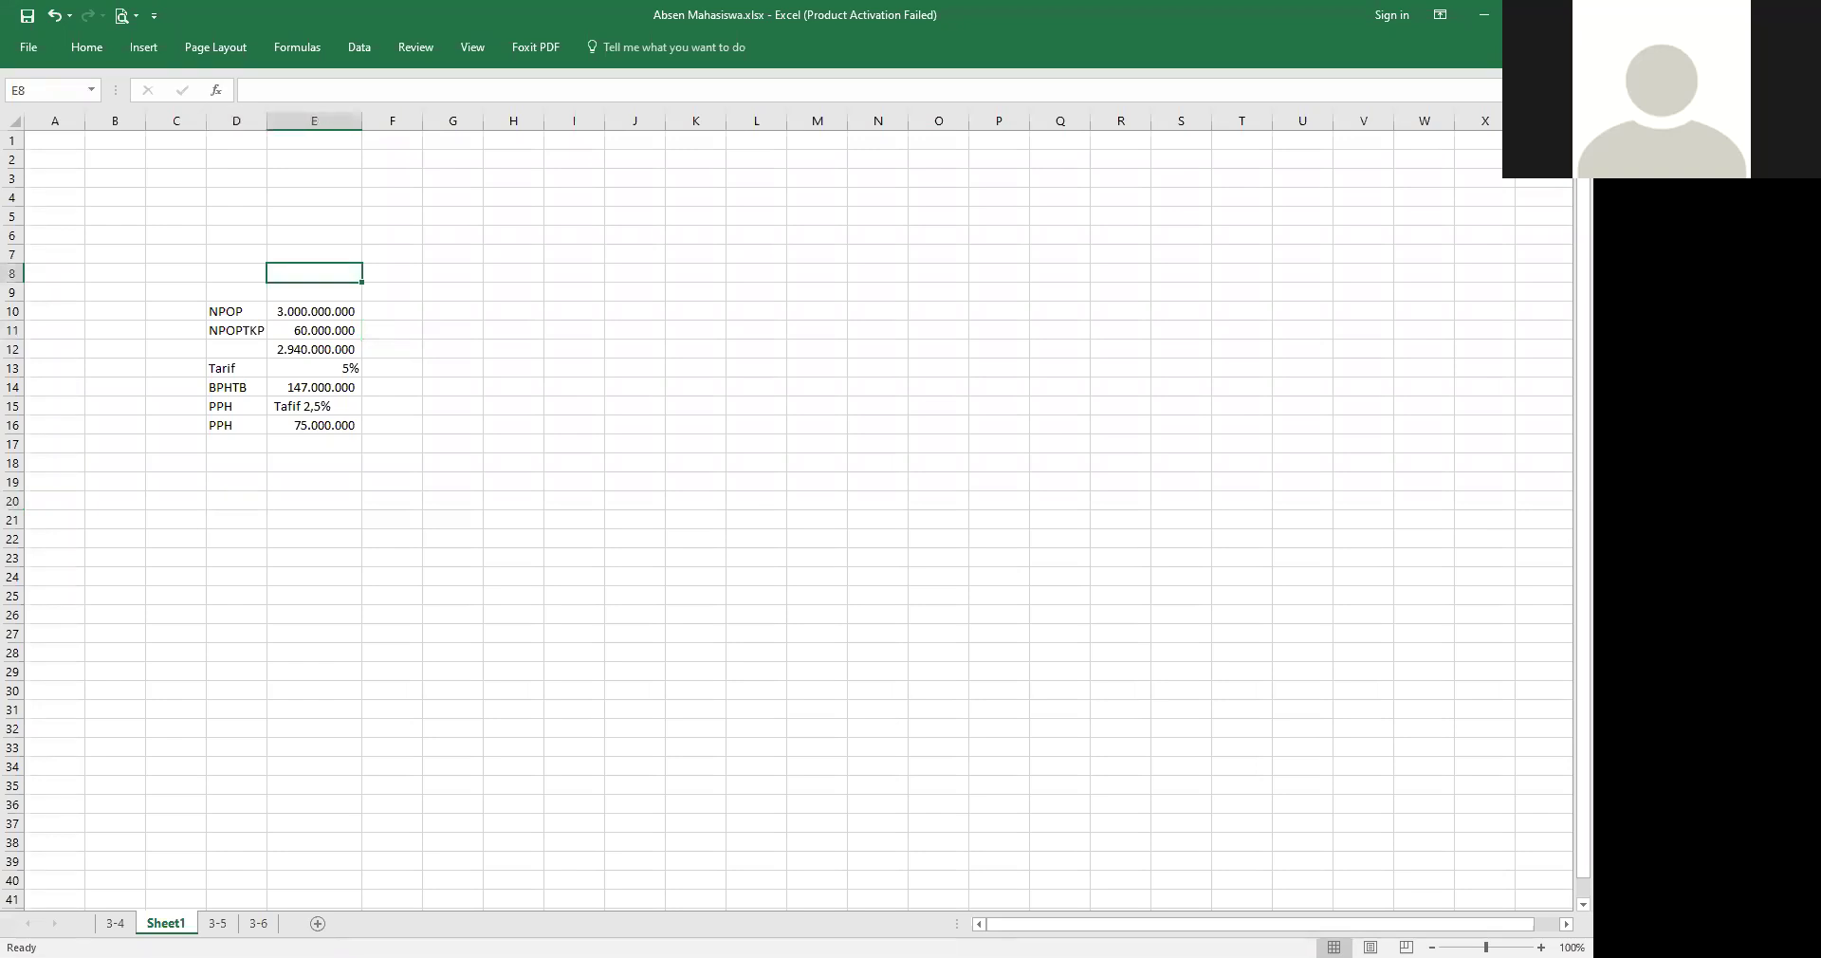
{"action": "type", "text": "2"}
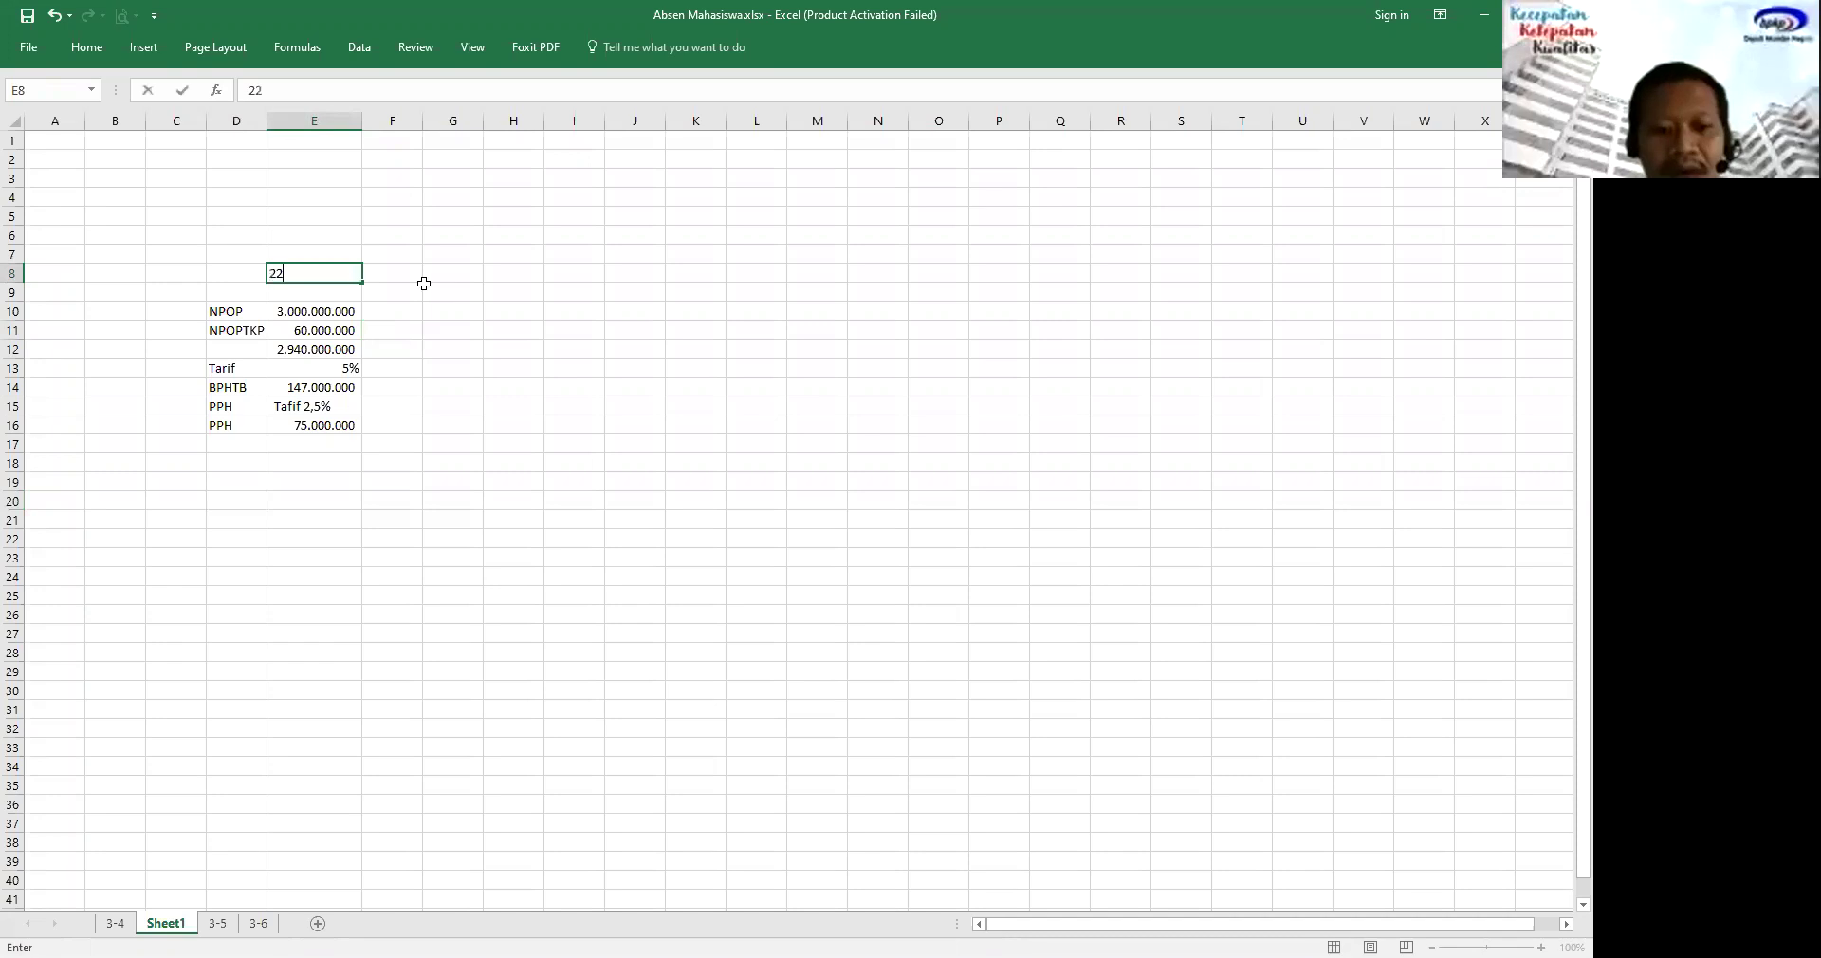
{"action": "type", "text": ".235.0"}
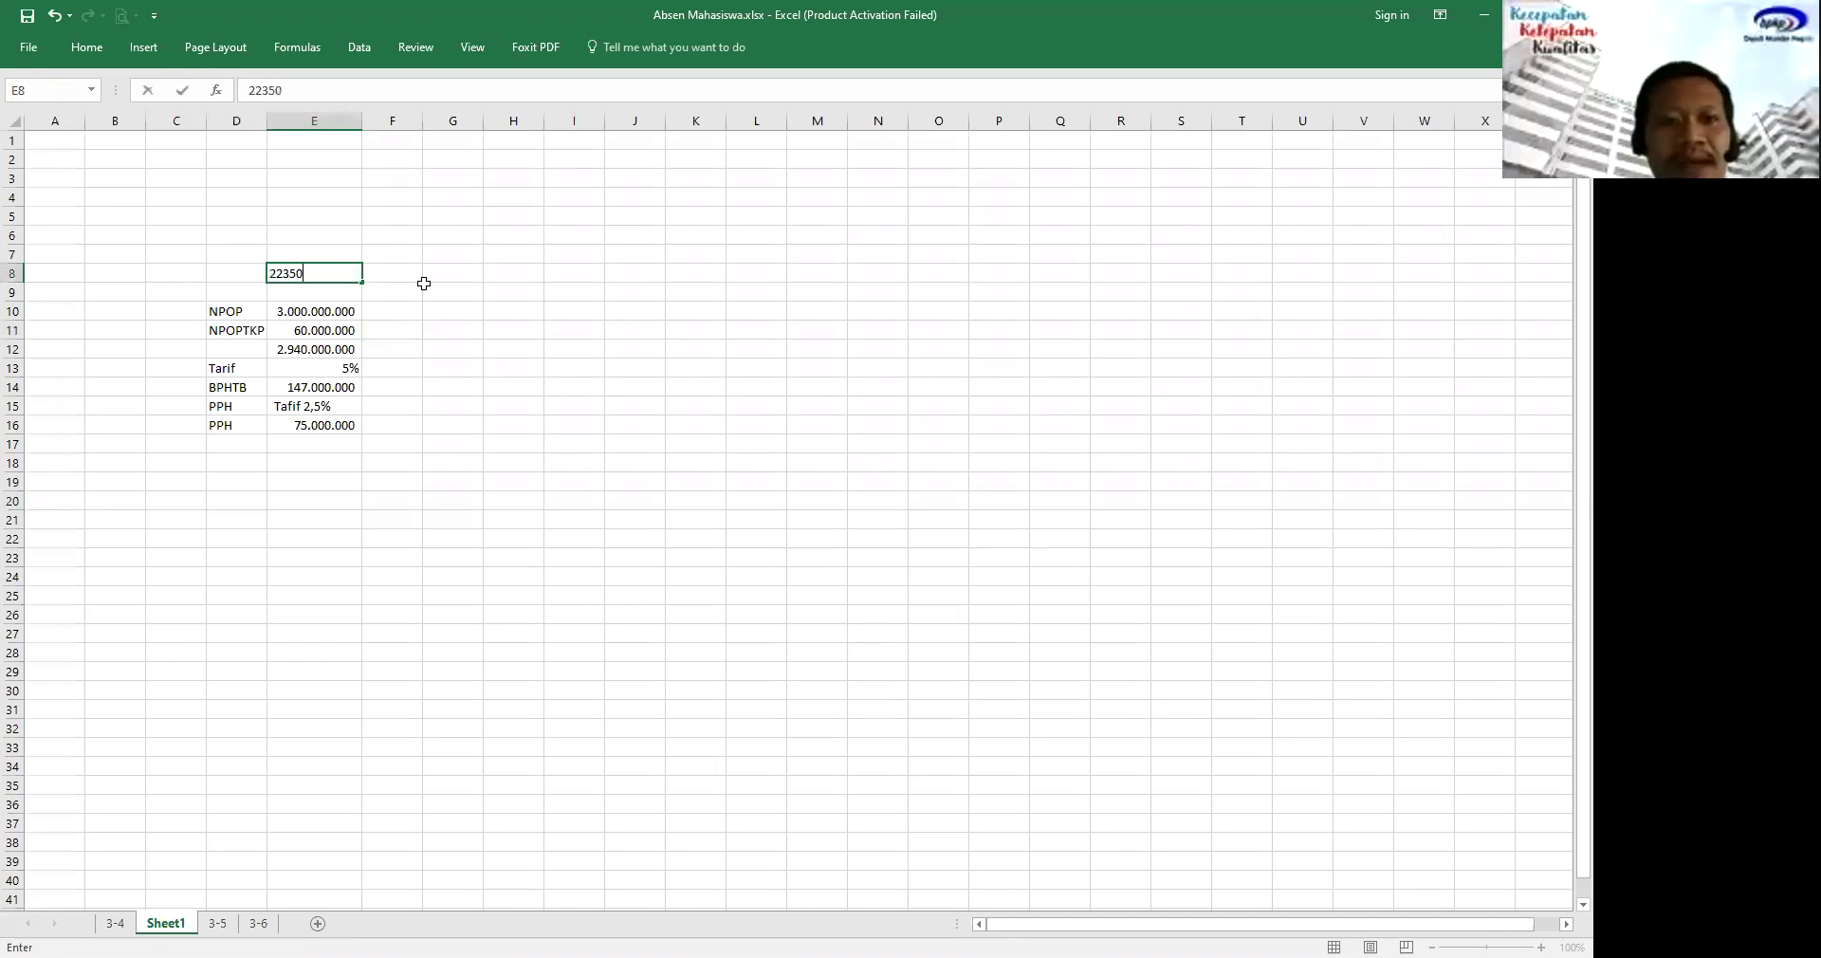
{"action": "type", "text": "00"}
{"action": "key", "text": "Return"}
{"action": "type", "text": "25000"}
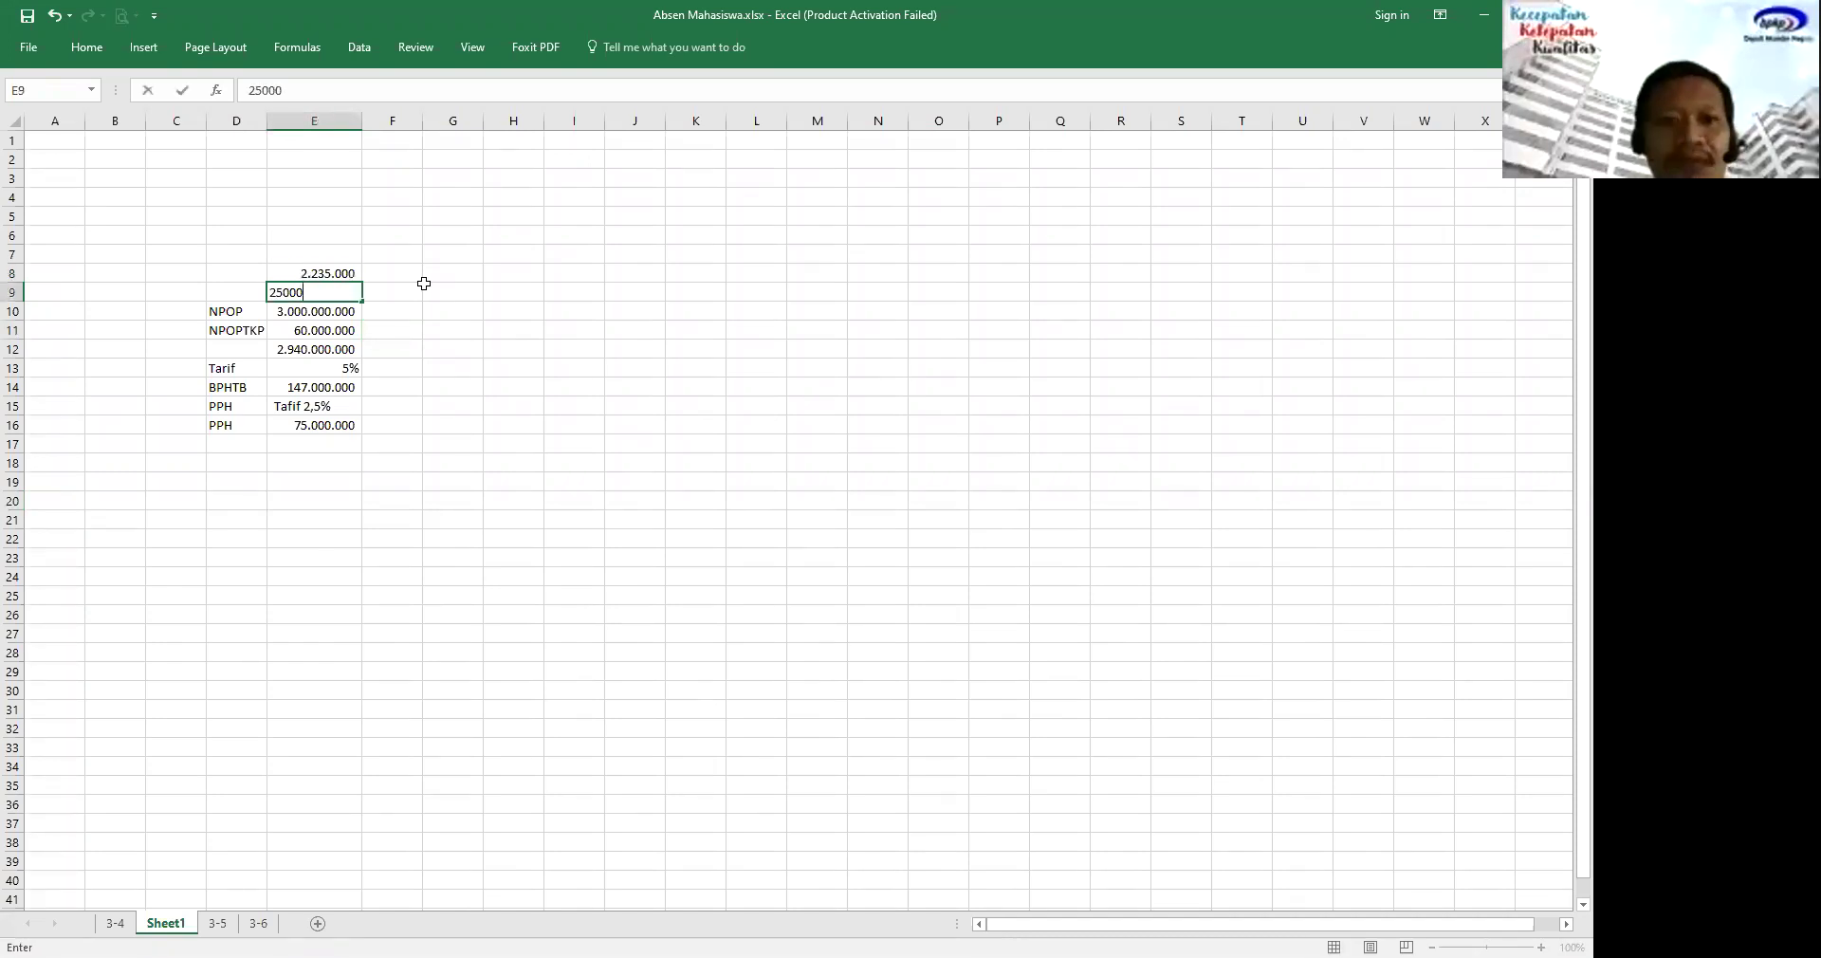
{"action": "type", "text": "00"}
Label the two new amounts "Bumi" in cell D8 and "Bangunan" in cell D9.
{"action": "key", "text": "Up"}
{"action": "key", "text": "Left"}
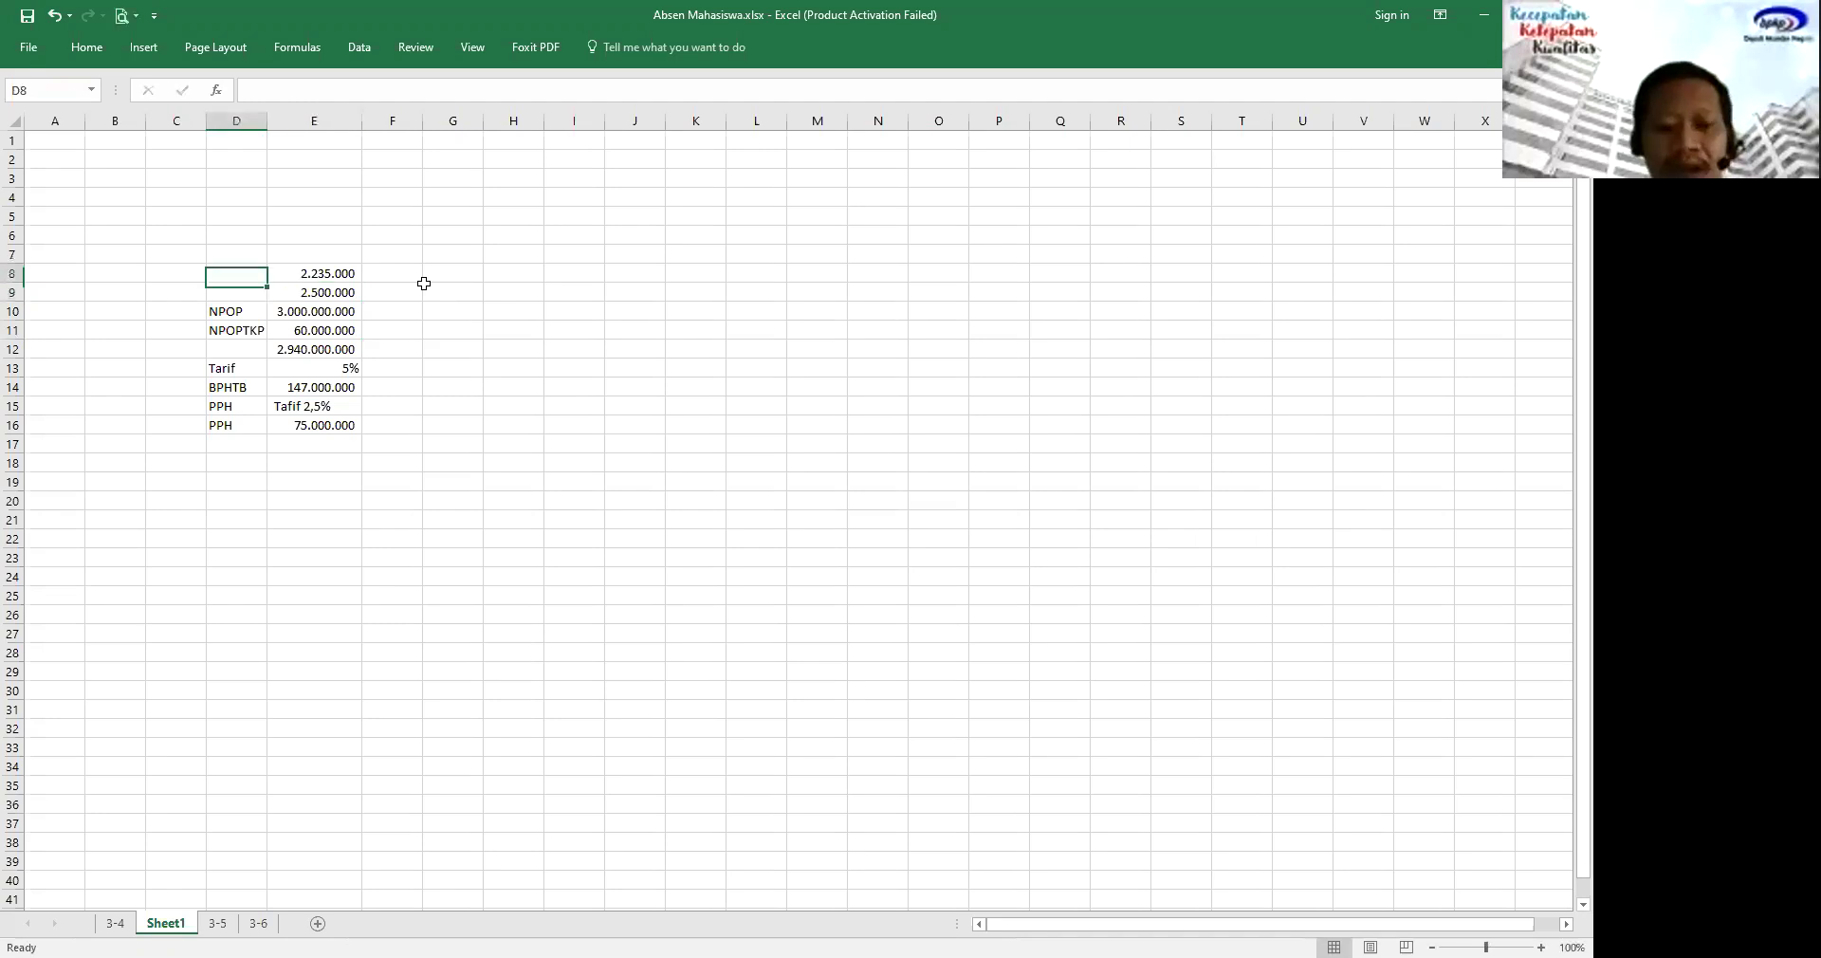
{"action": "type", "text": "Bumi"}
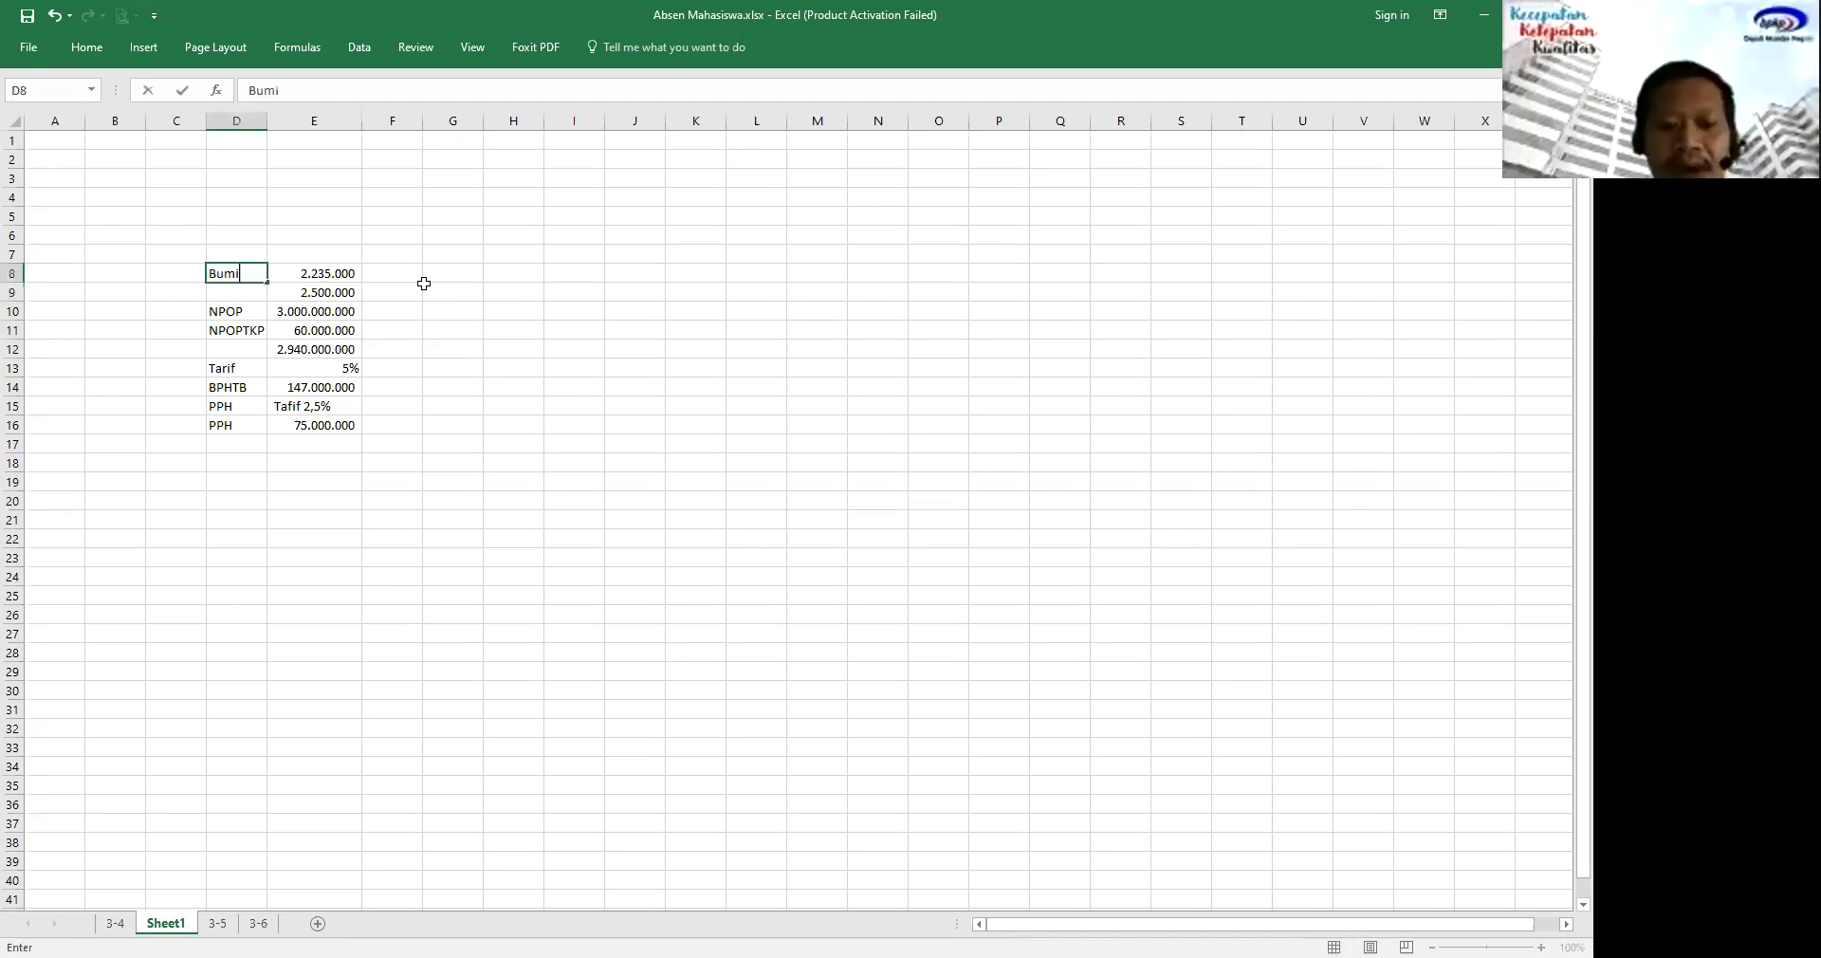
{"action": "key", "text": "Return"}
{"action": "type", "text": "Bangunan"}
{"action": "key", "text": "Return"}
{"action": "key", "text": "Right"}
Enter 2176000 for Bumi in cell F8 and 2625000 for Bangunan in cell F9.
{"action": "left_click", "coordinate": [421, 281]}
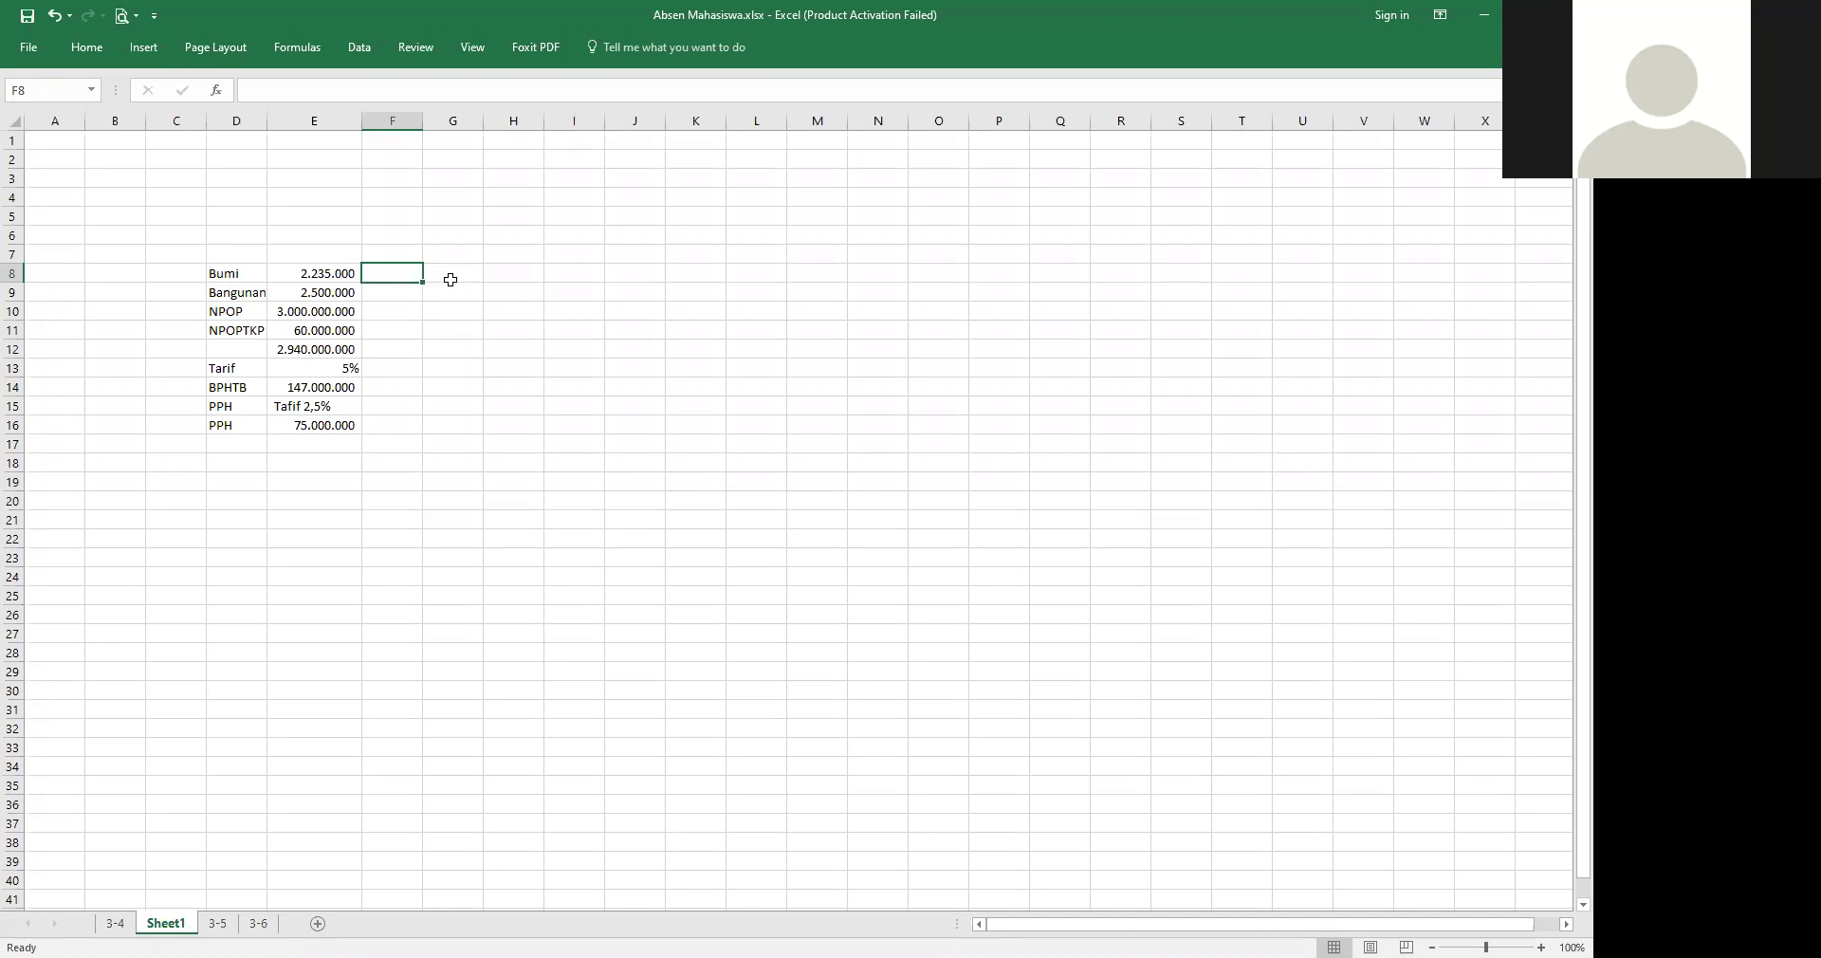
{"action": "type", "text": "2"}
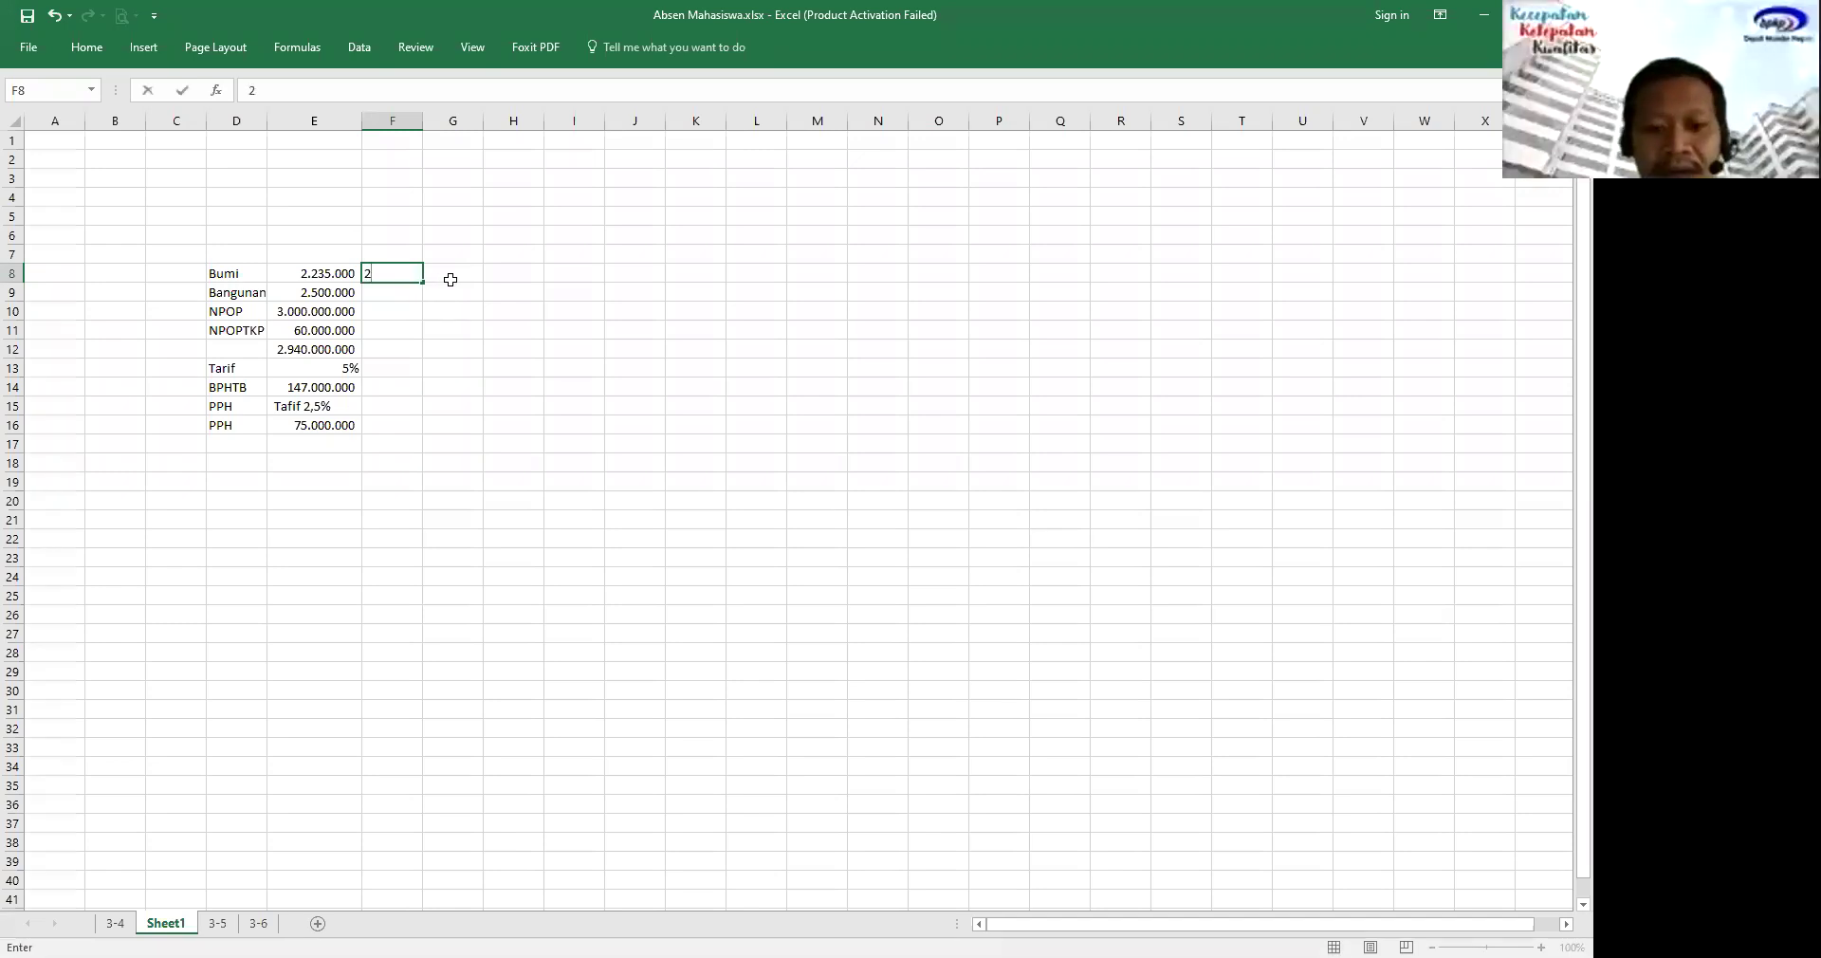
{"action": "type", "text": "176000"}
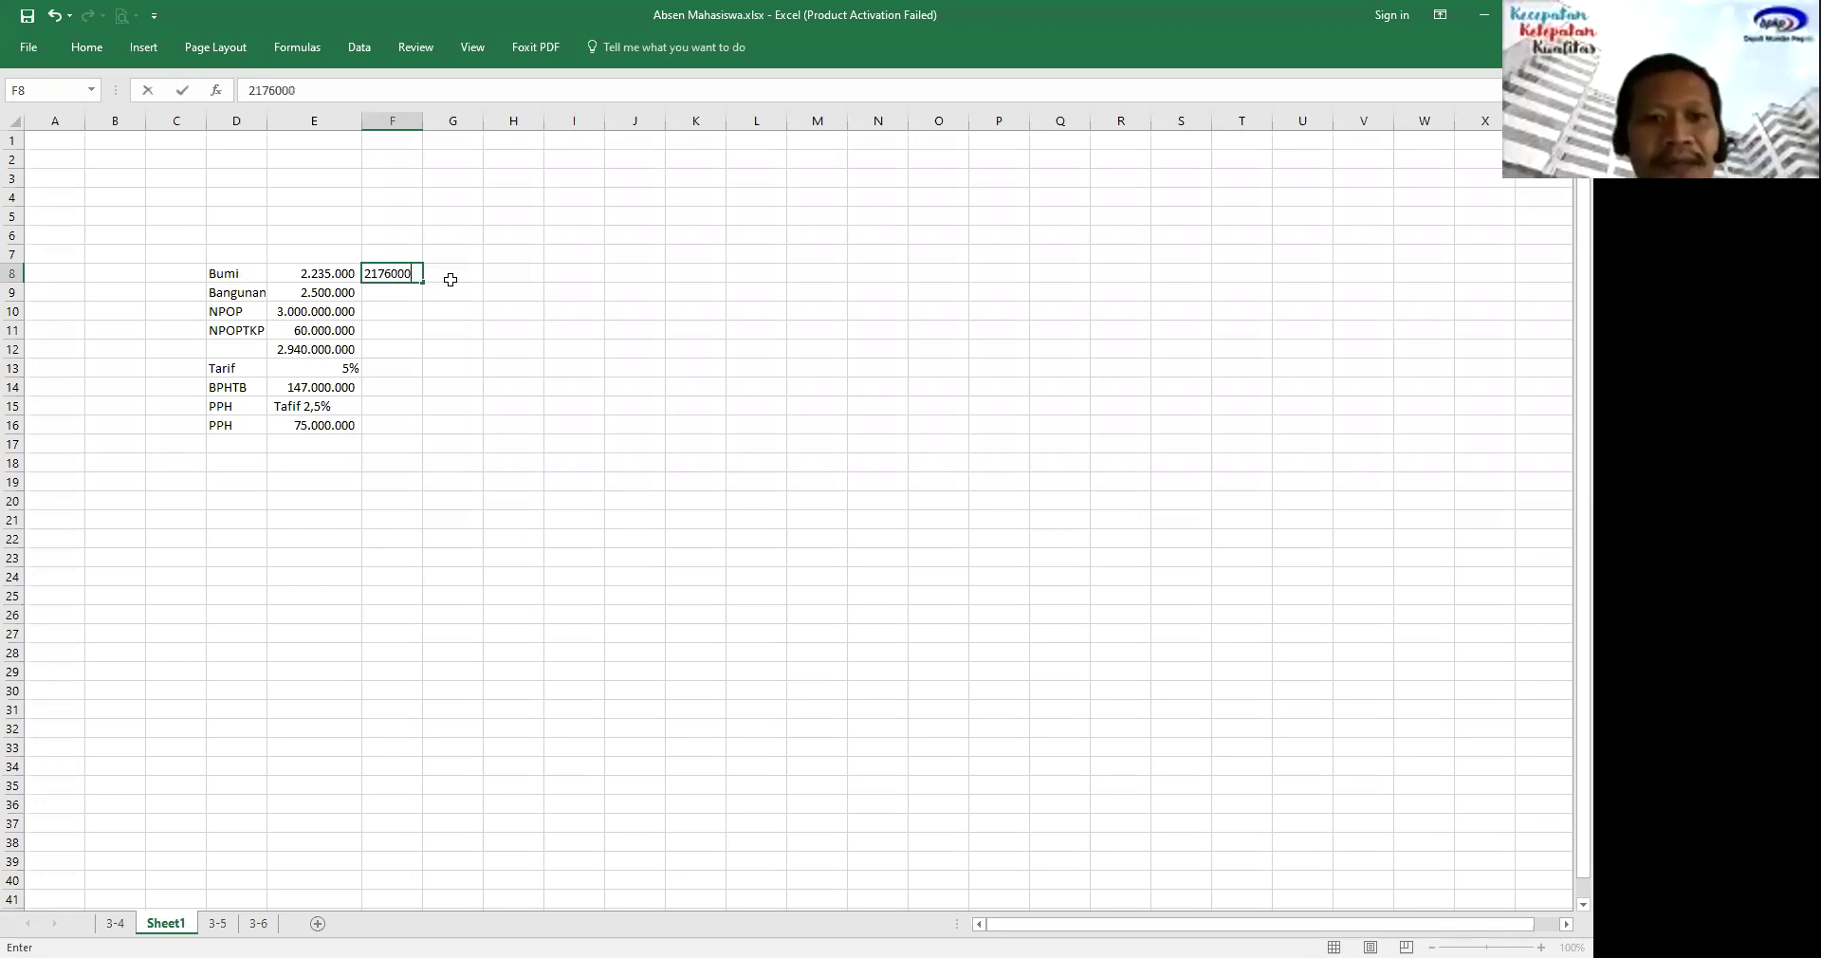
{"action": "key", "text": "Return"}
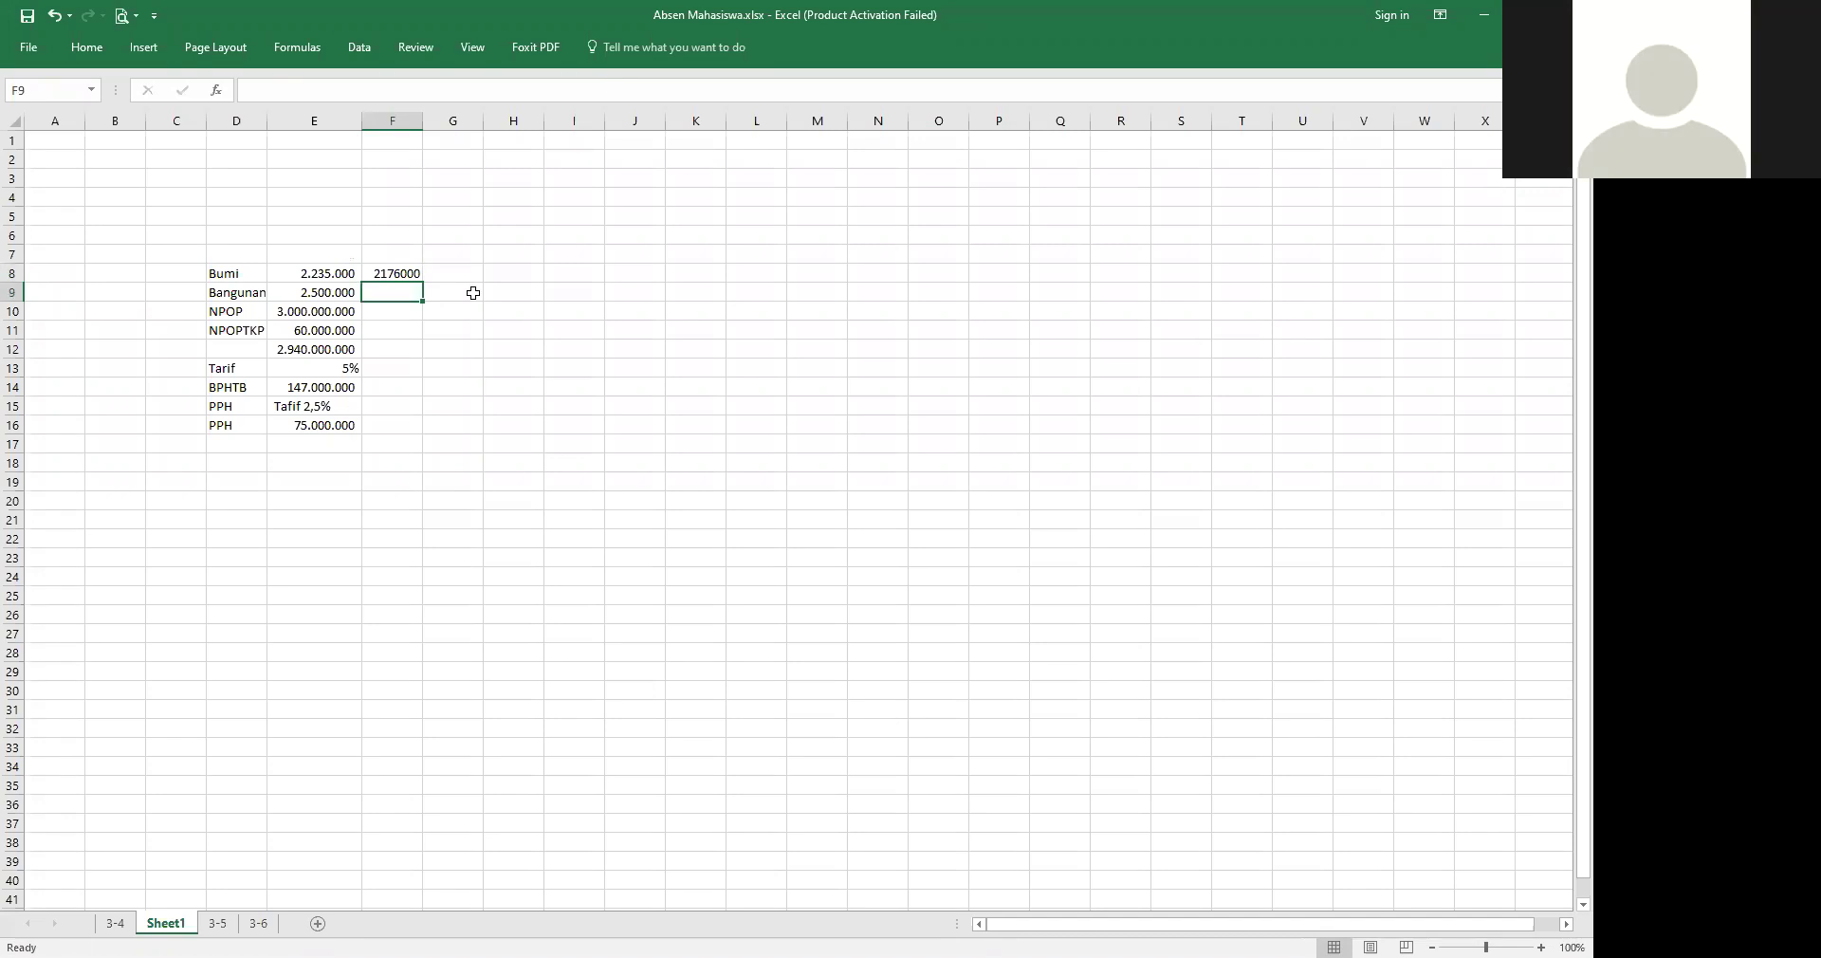
{"action": "type", "text": "2"}
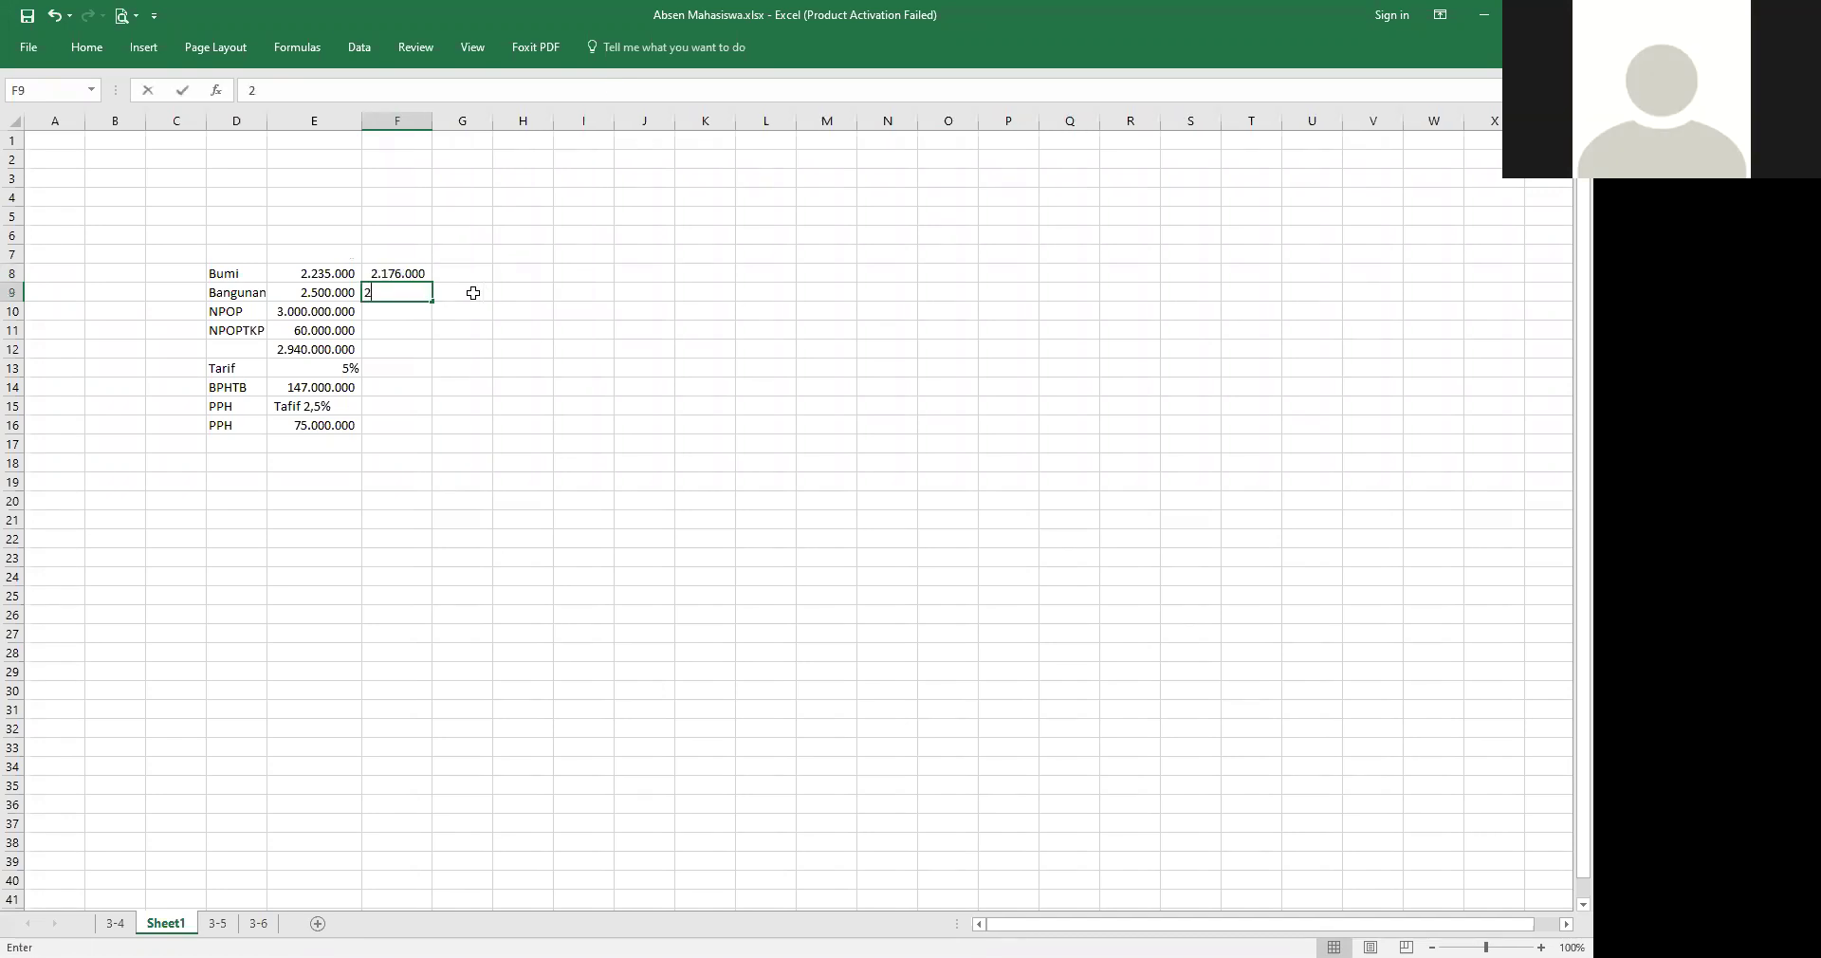
{"action": "type", "text": "6250"}
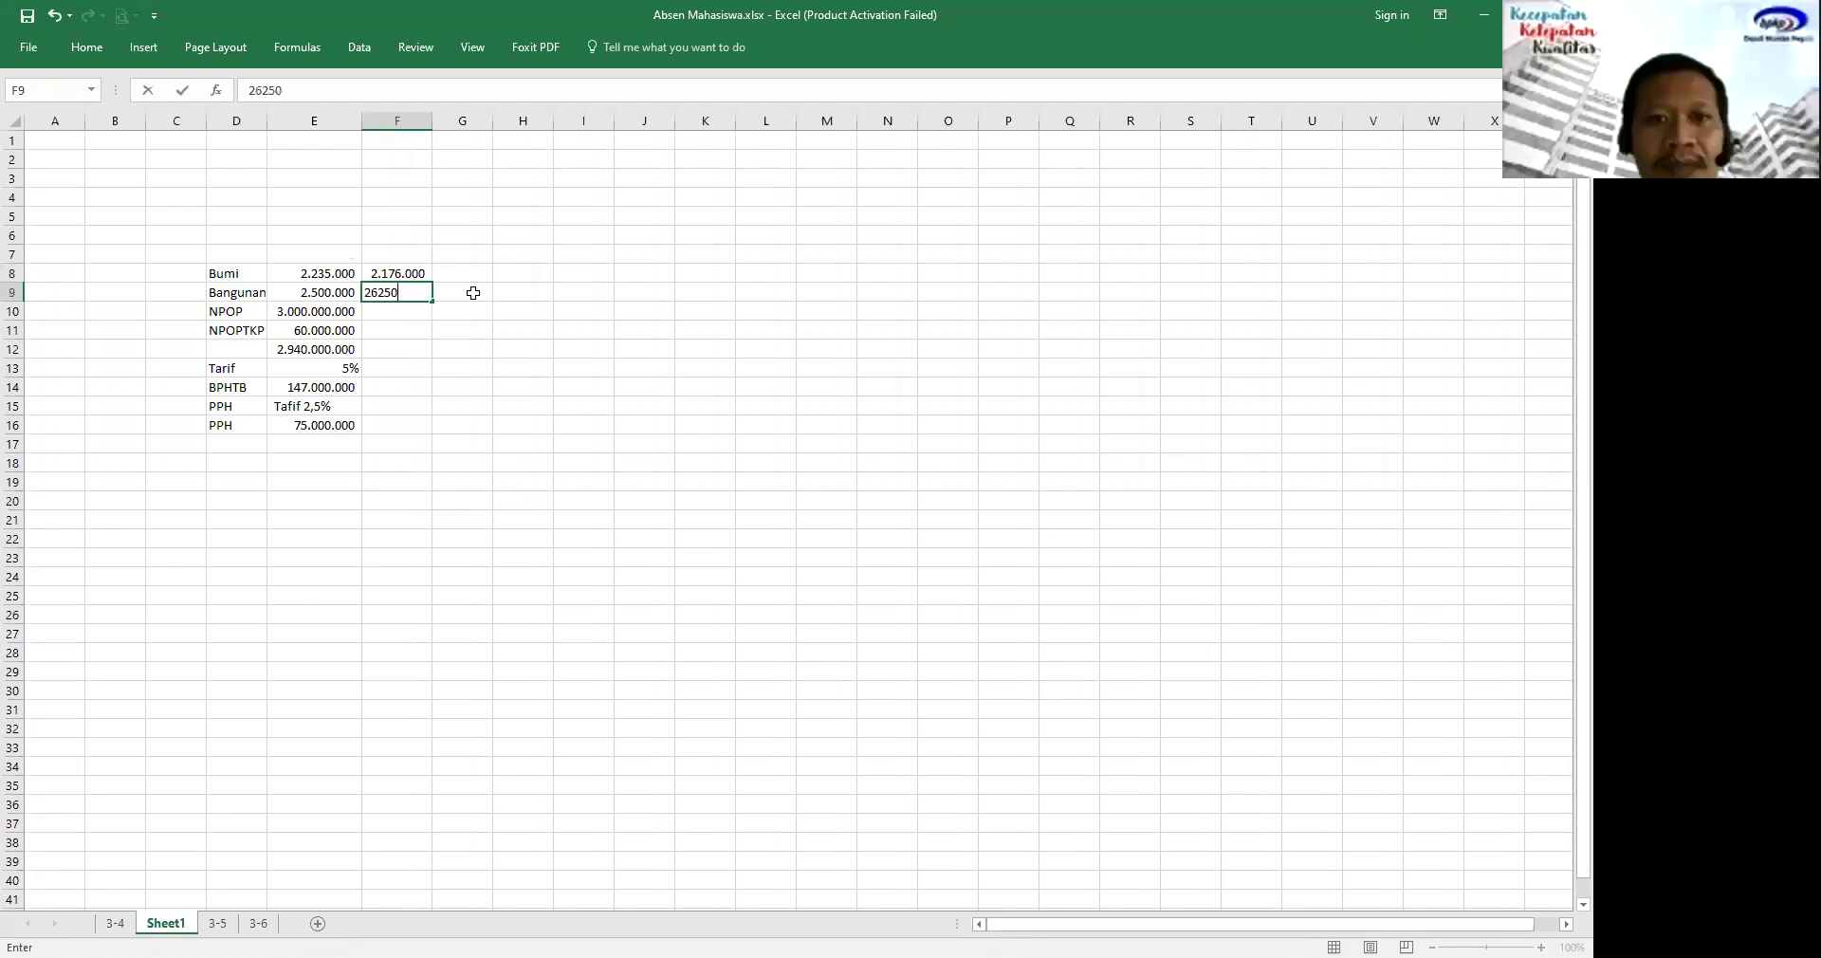
{"action": "key", "text": "Return"}
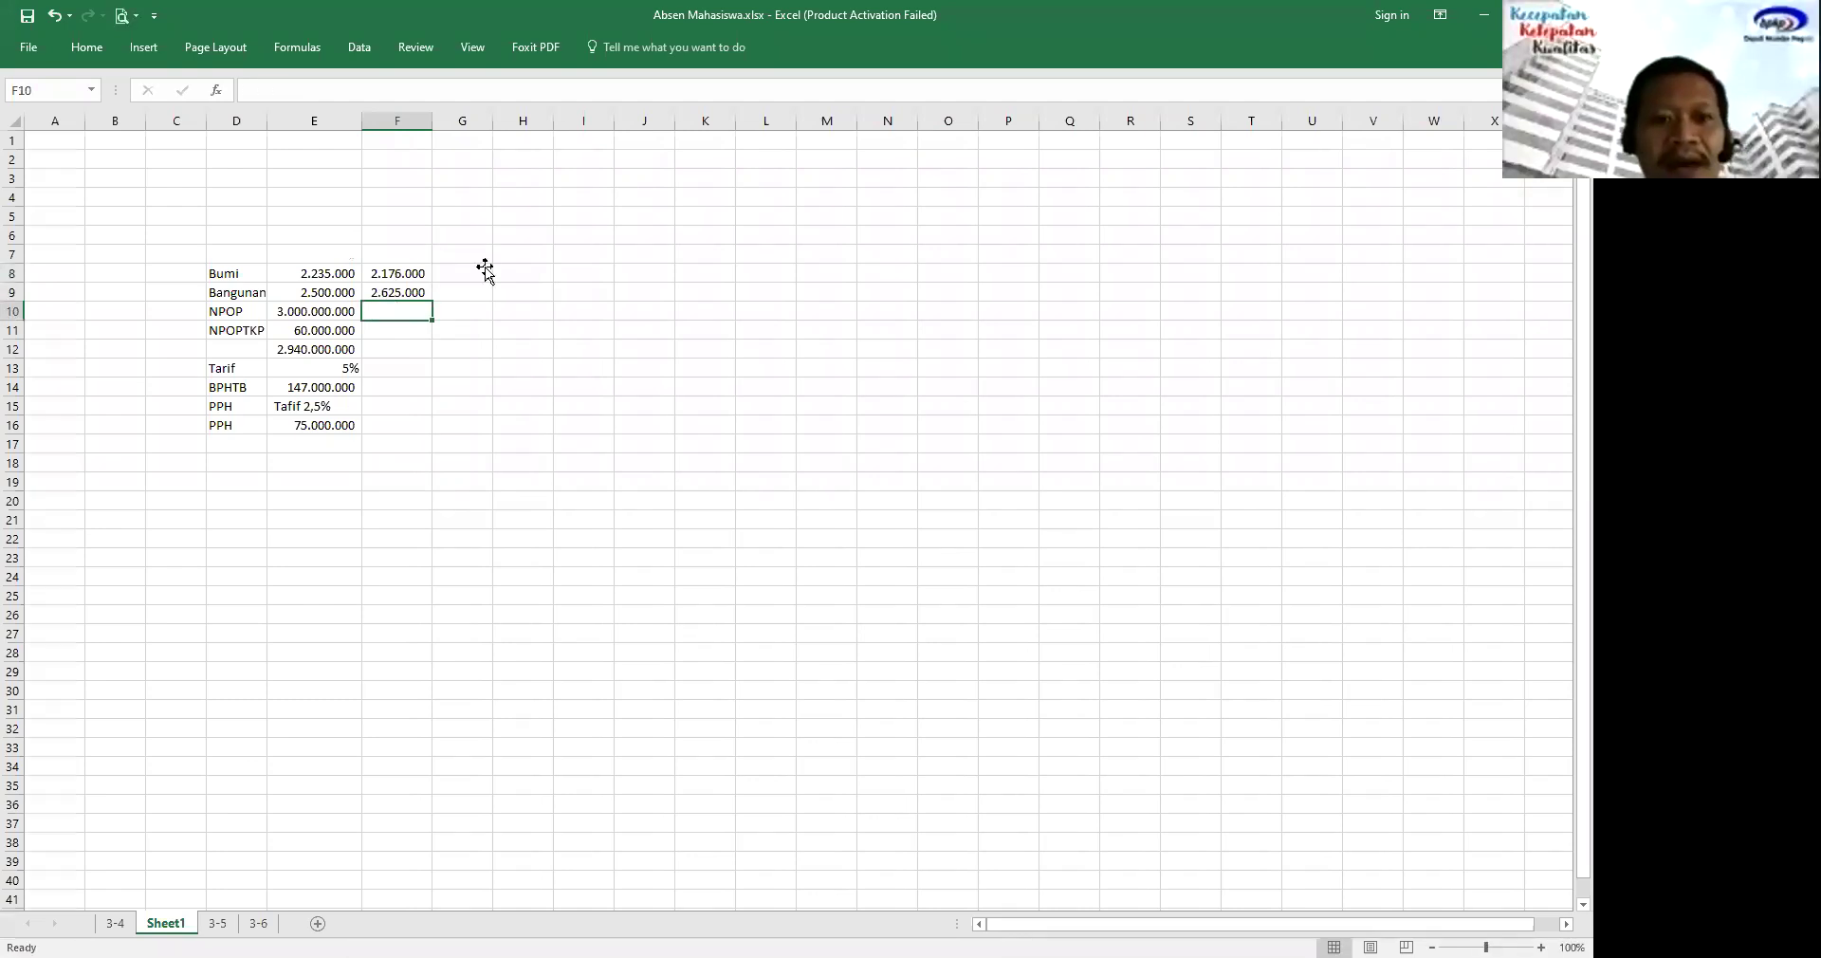
Enter the quantities 750 for Bumi in cell G8 and 450 for Bangunan in cell G9.
{"action": "left_click", "coordinate": [485, 272]}
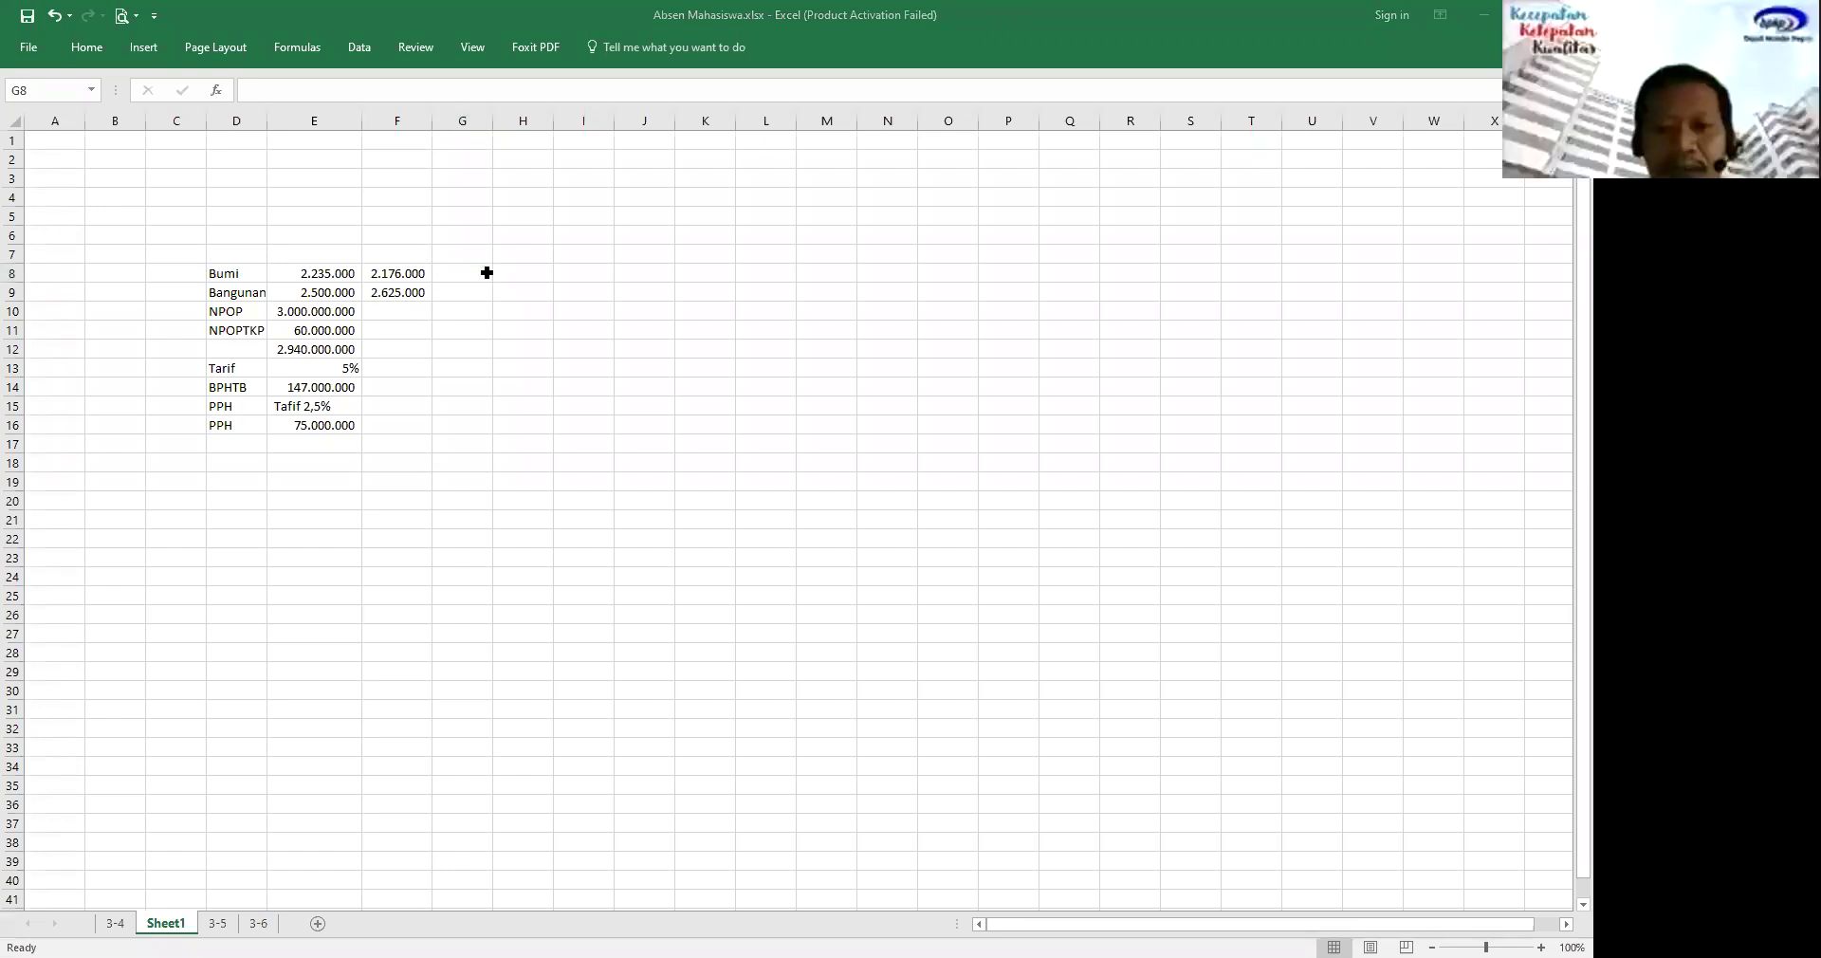
{"action": "left_click", "coordinate": [493, 279]}
{"action": "type", "text": "750"}
{"action": "key", "text": "Return"}
{"action": "type", "text": "450"}
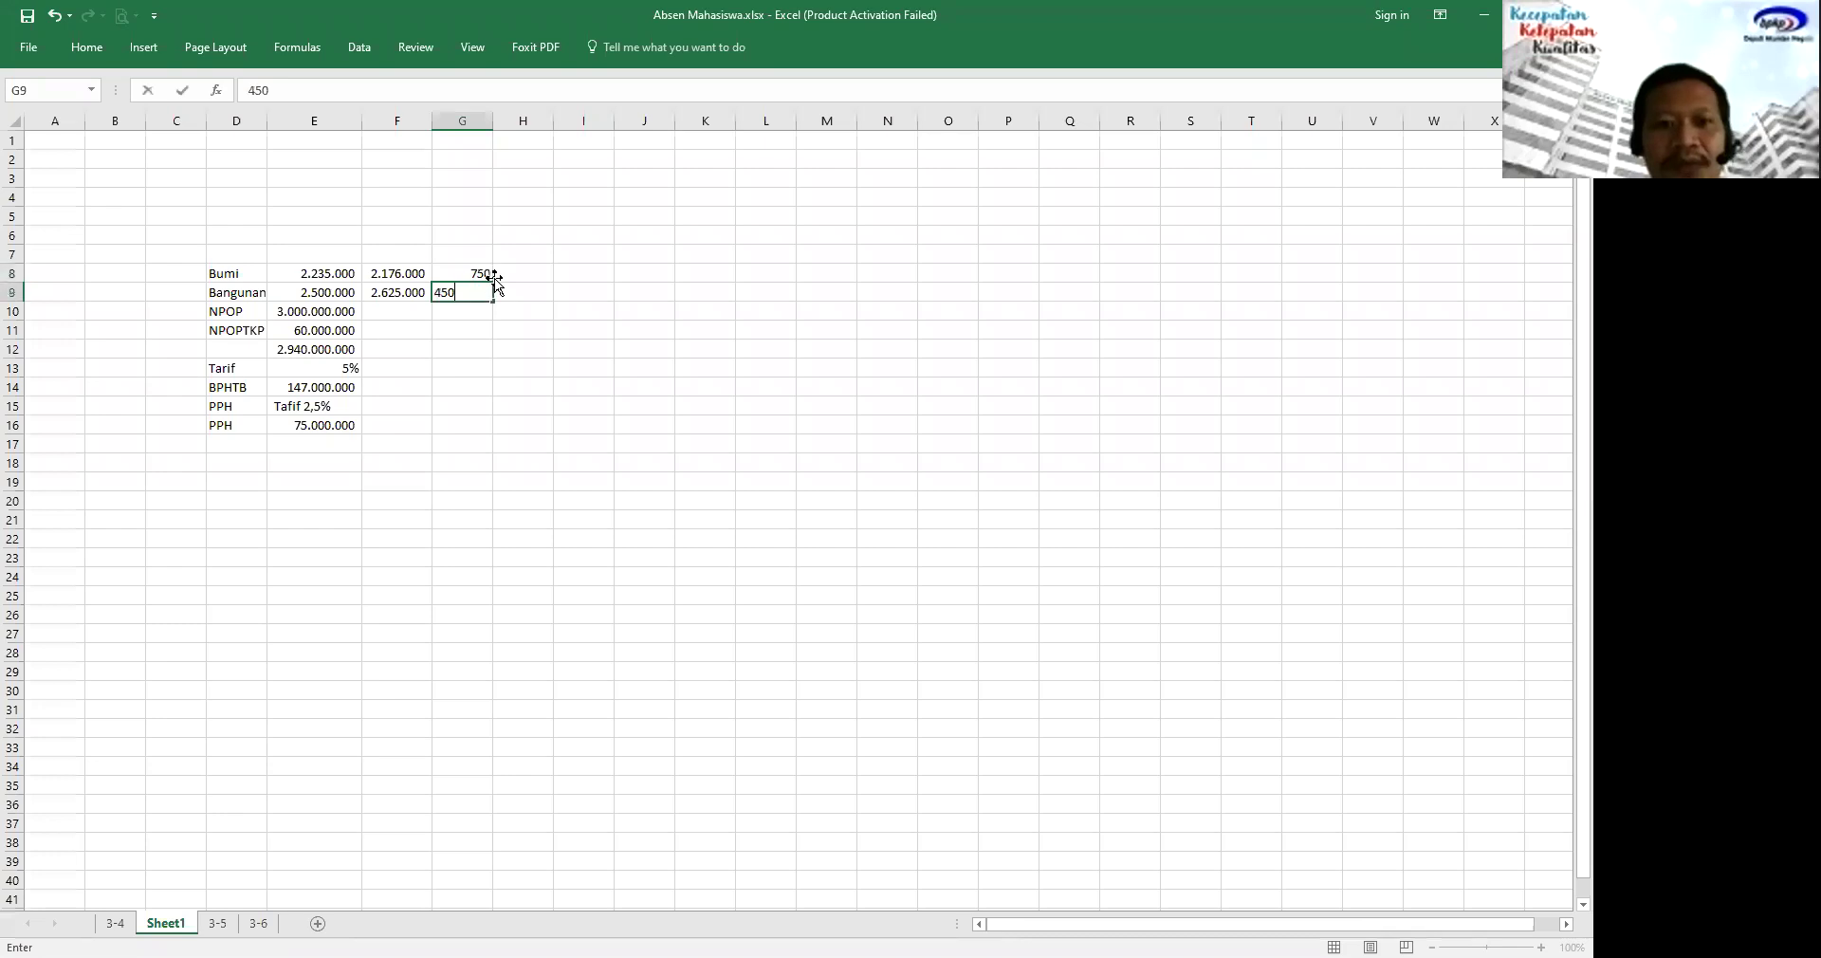
Calculate the Bumi value in cell H8 with =F8*G8 and fill the formula down to H9 for Bangunan.
{"action": "left_click", "coordinate": [503, 274]}
{"action": "type", "text": "="}
{"action": "left_click", "coordinate": [488, 274]}
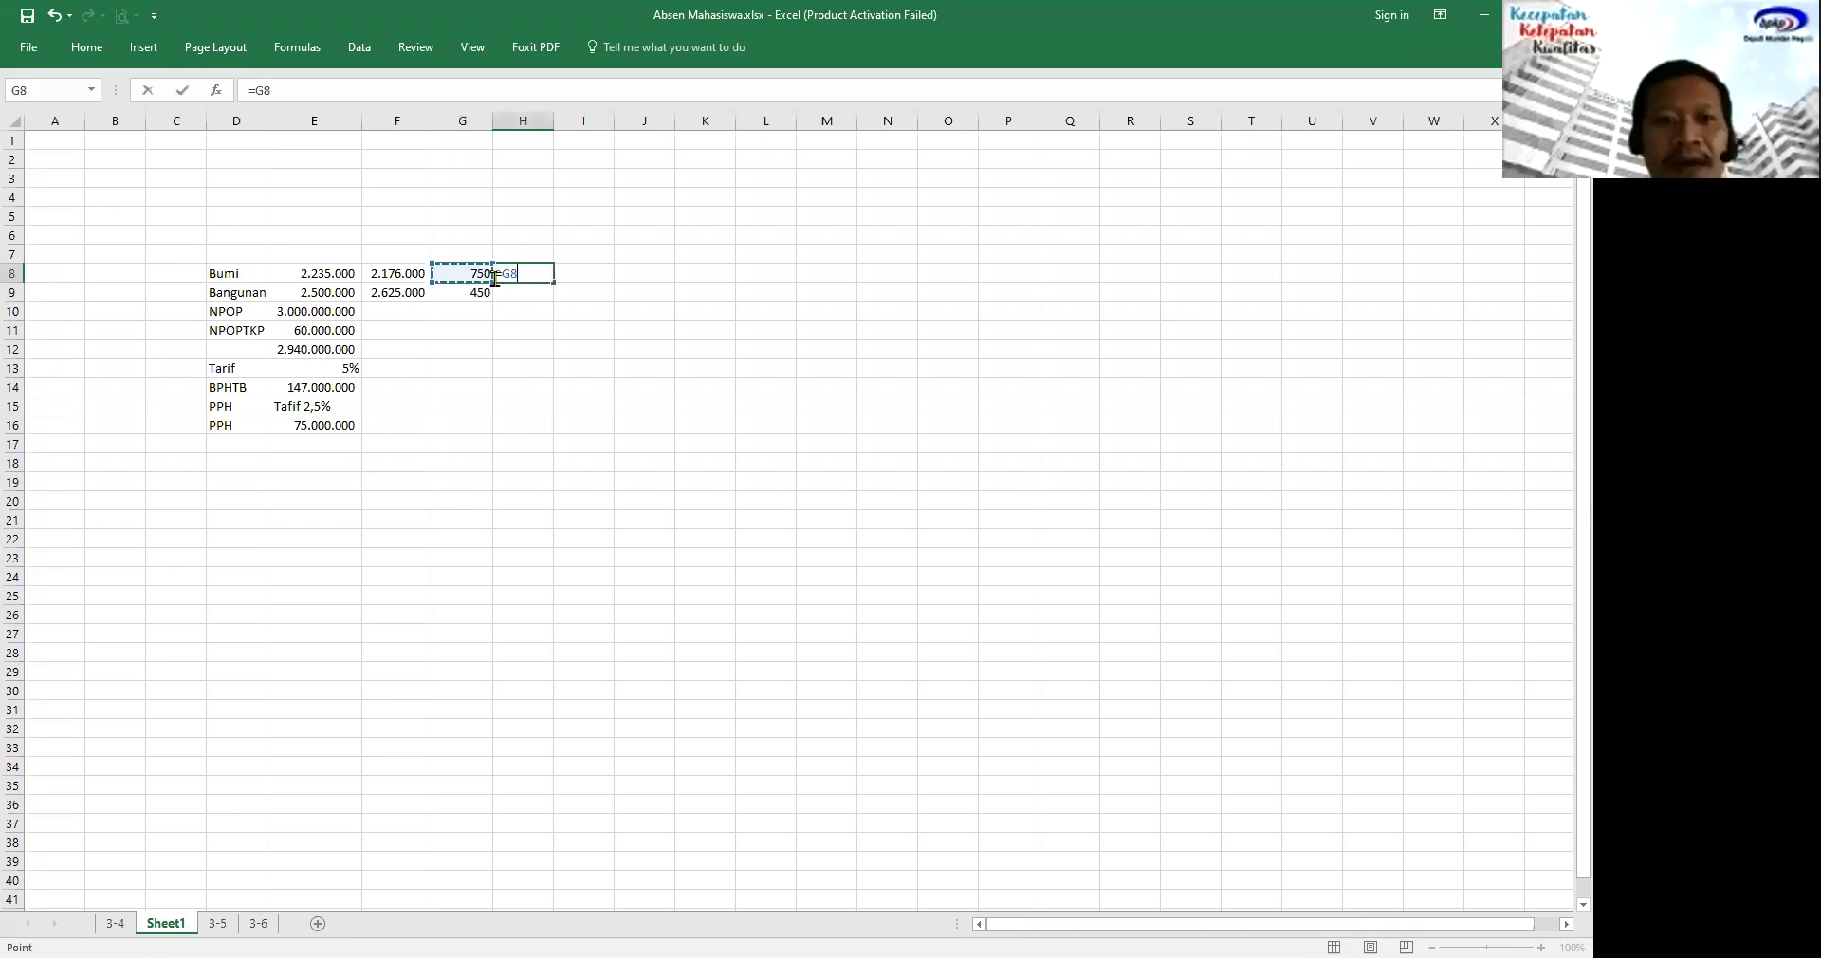
{"action": "key", "text": "Left"}
{"action": "type", "text": "*"}
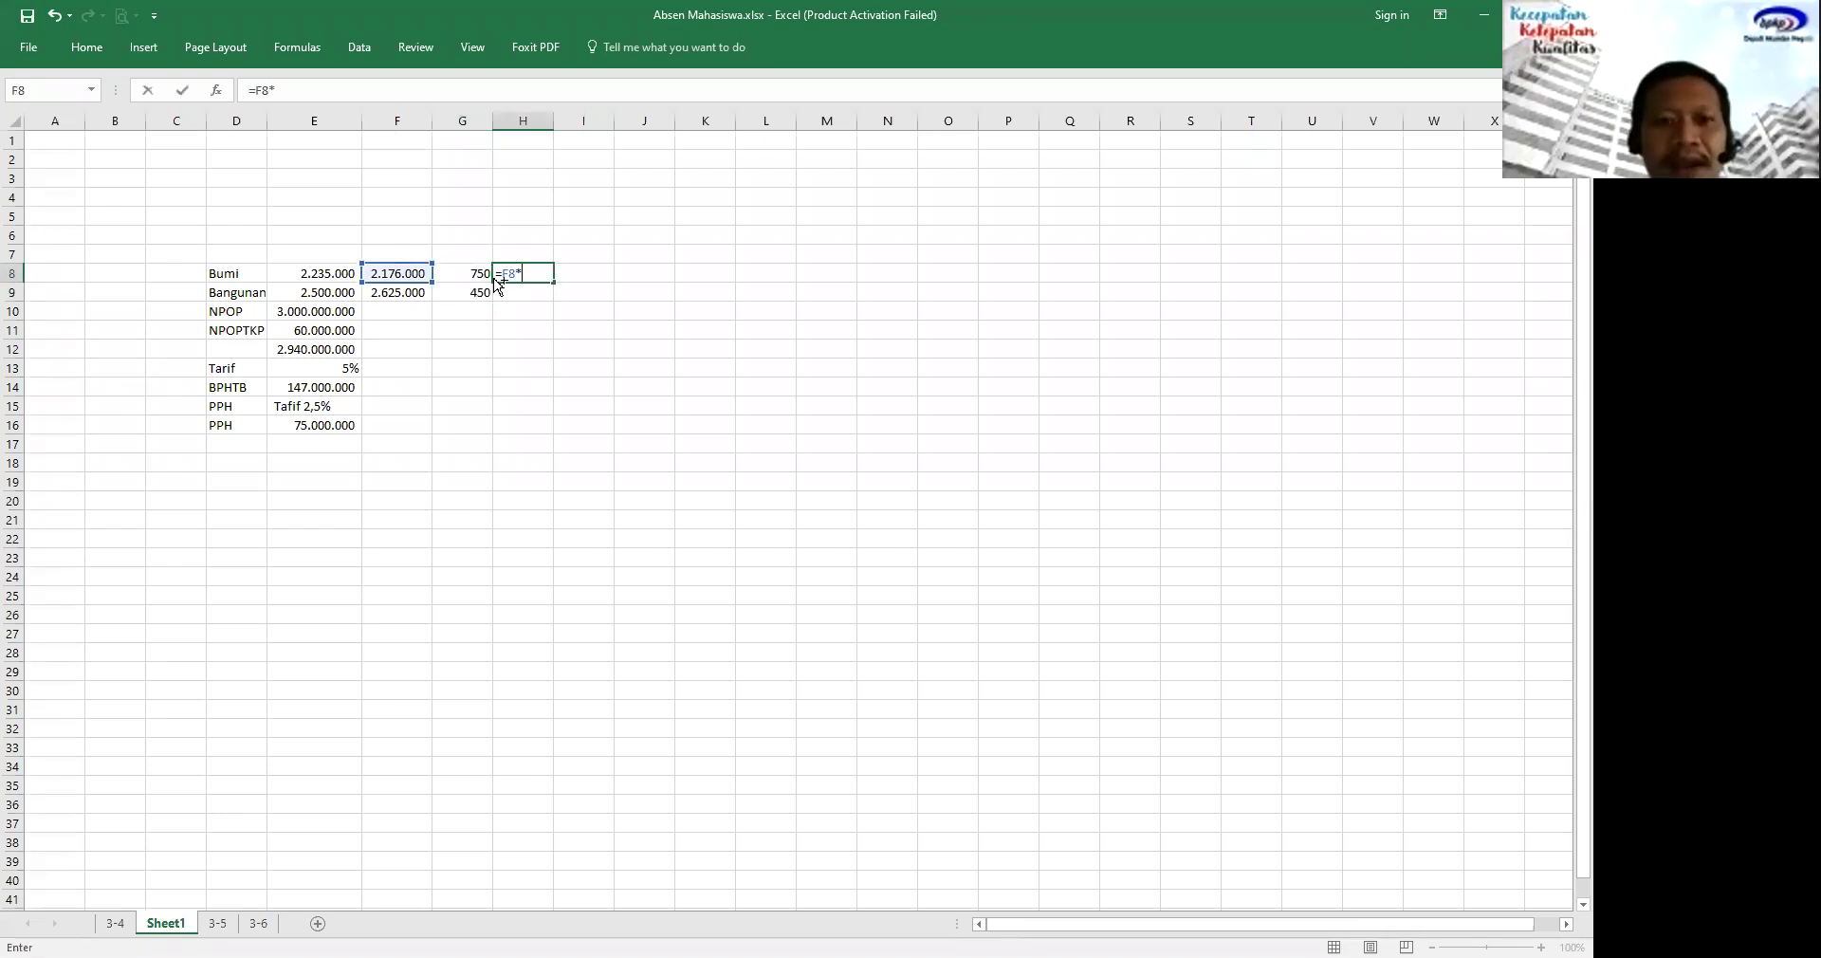
{"action": "left_click", "coordinate": [489, 276]}
{"action": "key", "text": "ctrl+Return"}
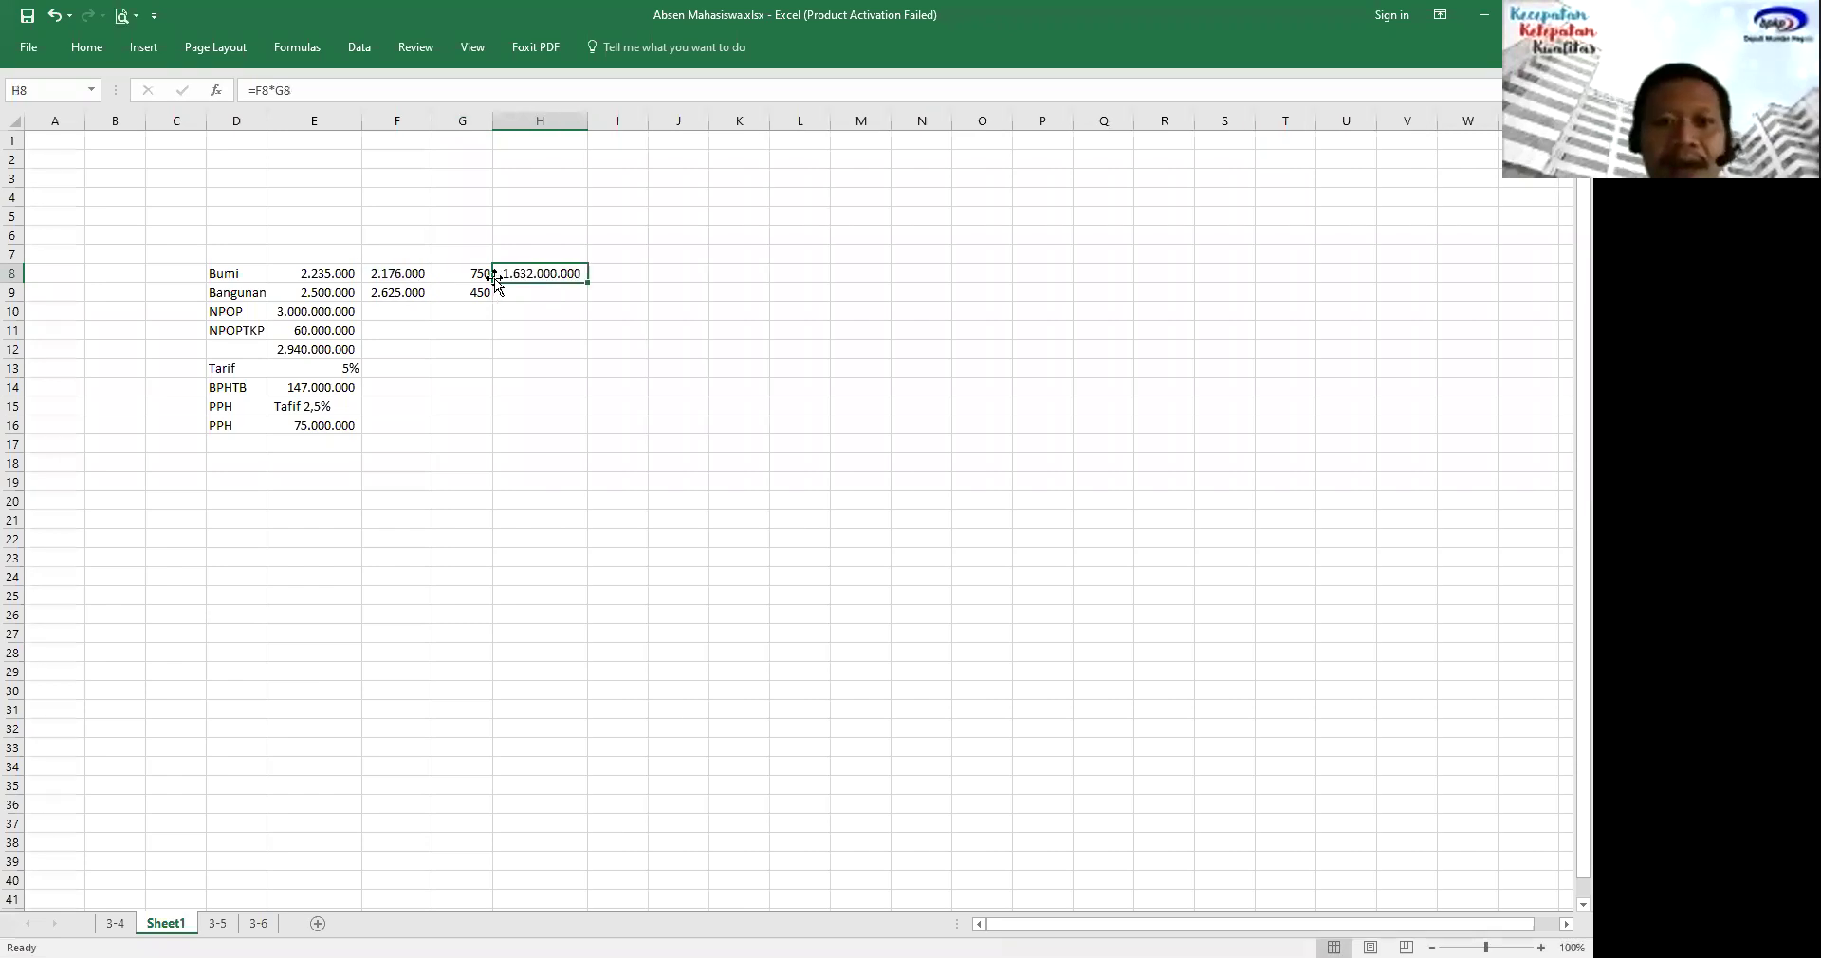
{"action": "key", "text": "shift+Down"}
{"action": "key", "text": "ctrl+d"}
Add the Bumi and Bangunan values in cell H10 with the formula =H8+H9.
{"action": "key", "text": "Down"}
{"action": "key", "text": "Down"}
{"action": "type", "text": "="}
{"action": "key", "text": "Up"}
{"action": "key", "text": "Up"}
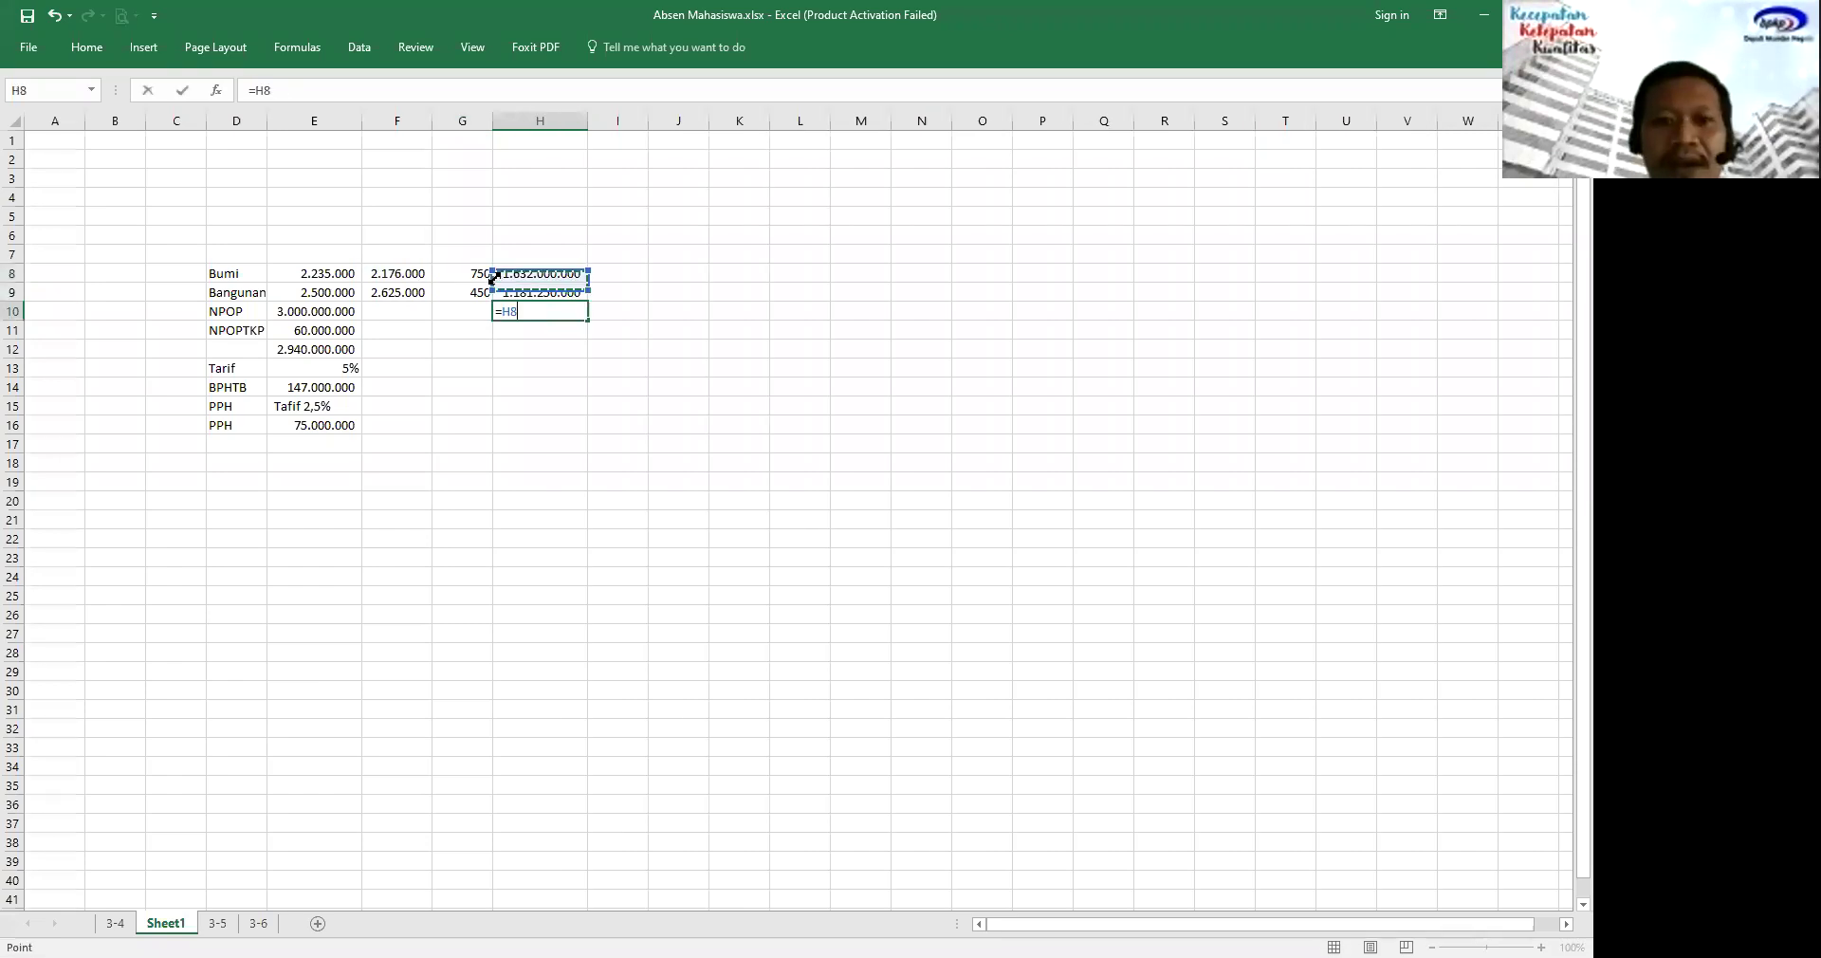
{"action": "type", "text": "+"}
{"action": "key", "text": "Up"}
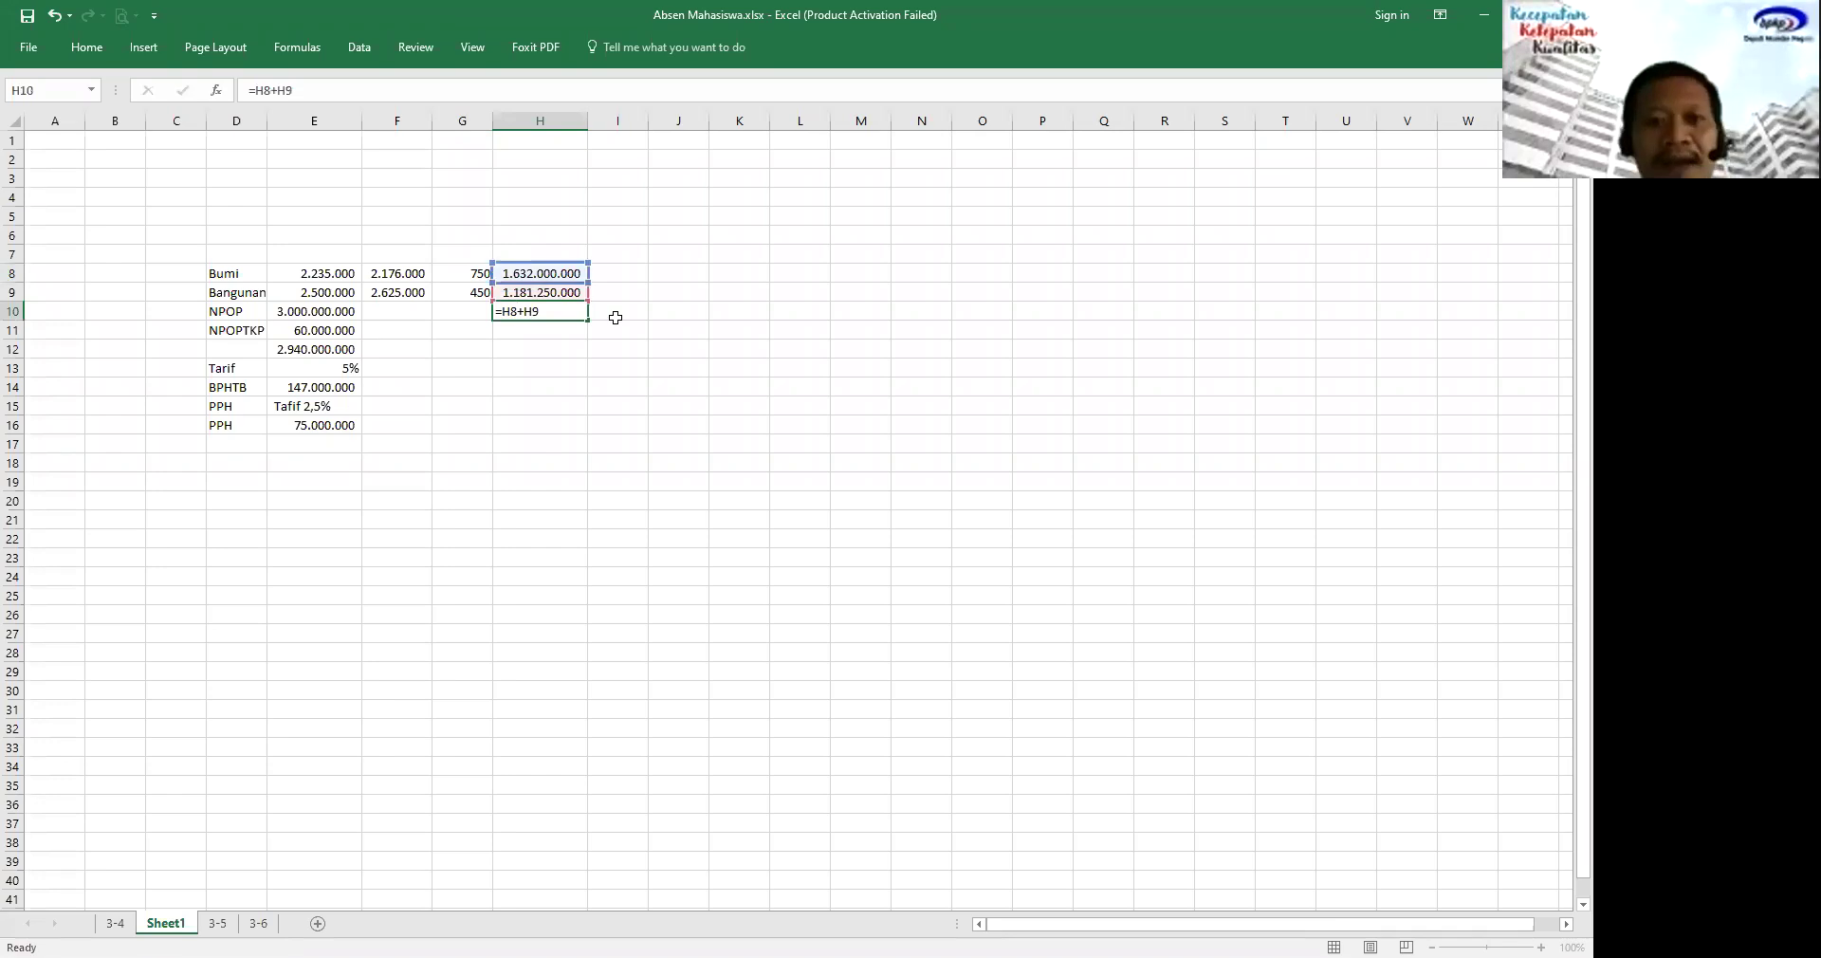
{"action": "key", "text": "Return"}
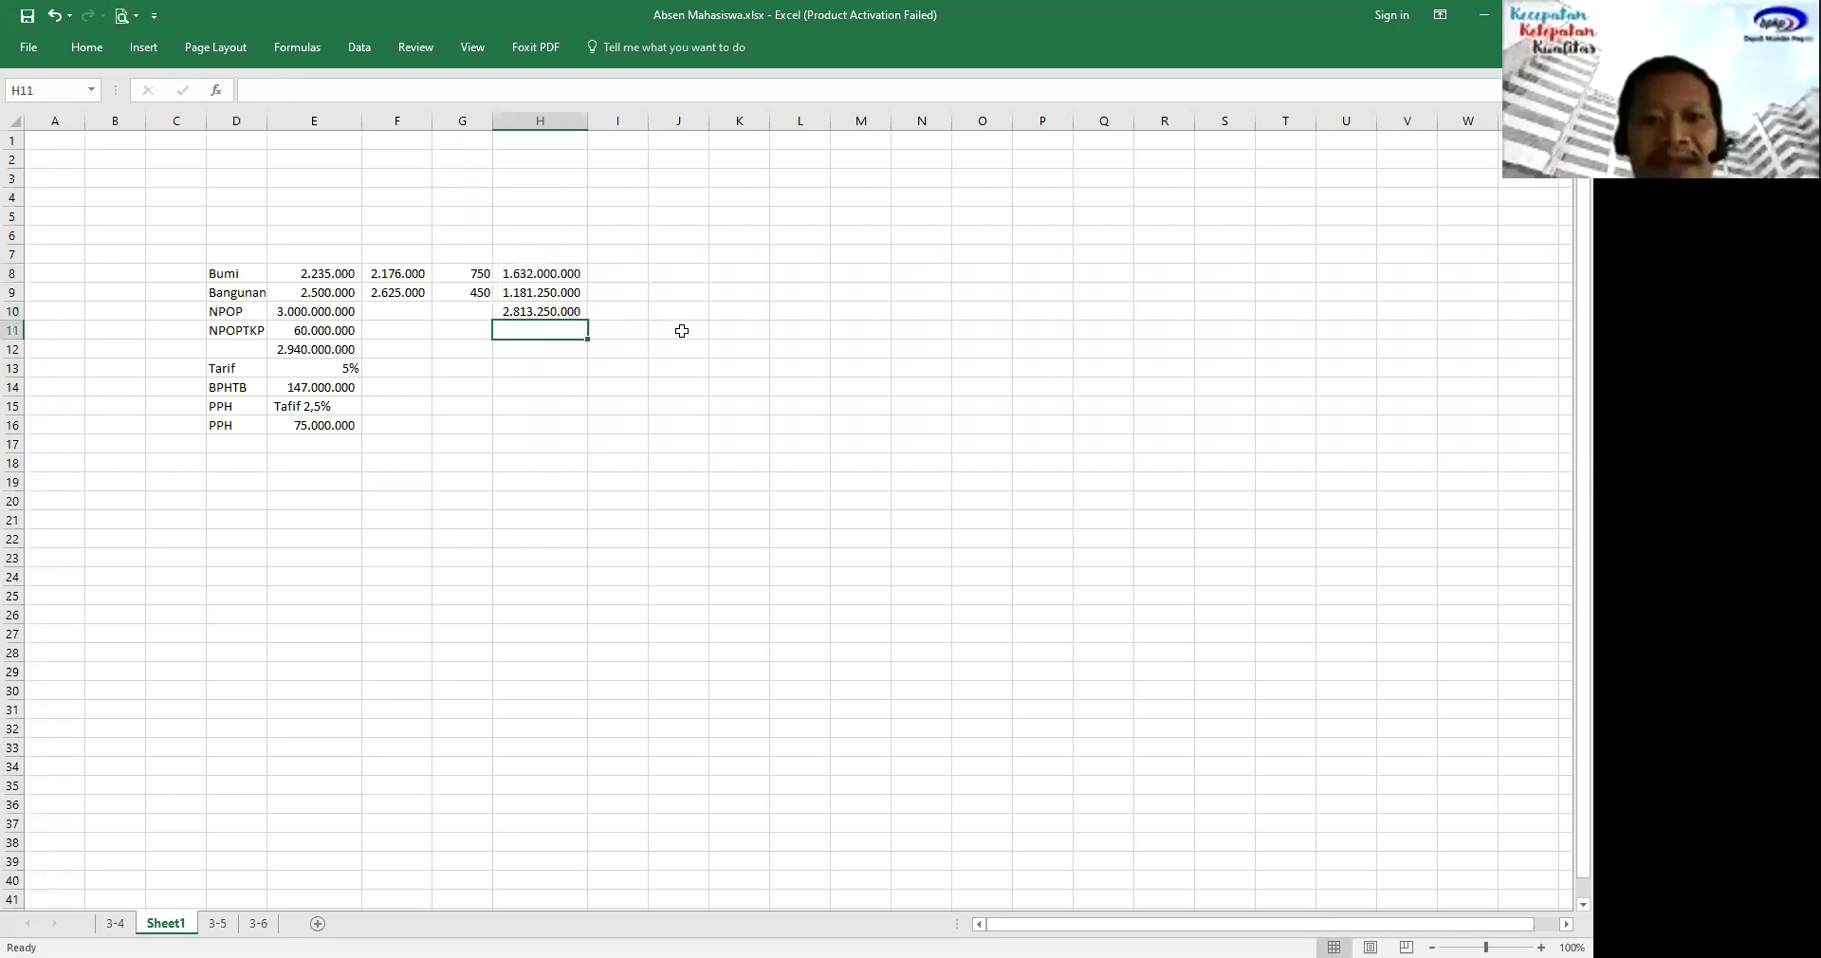
{"action": "key", "text": "Up"}
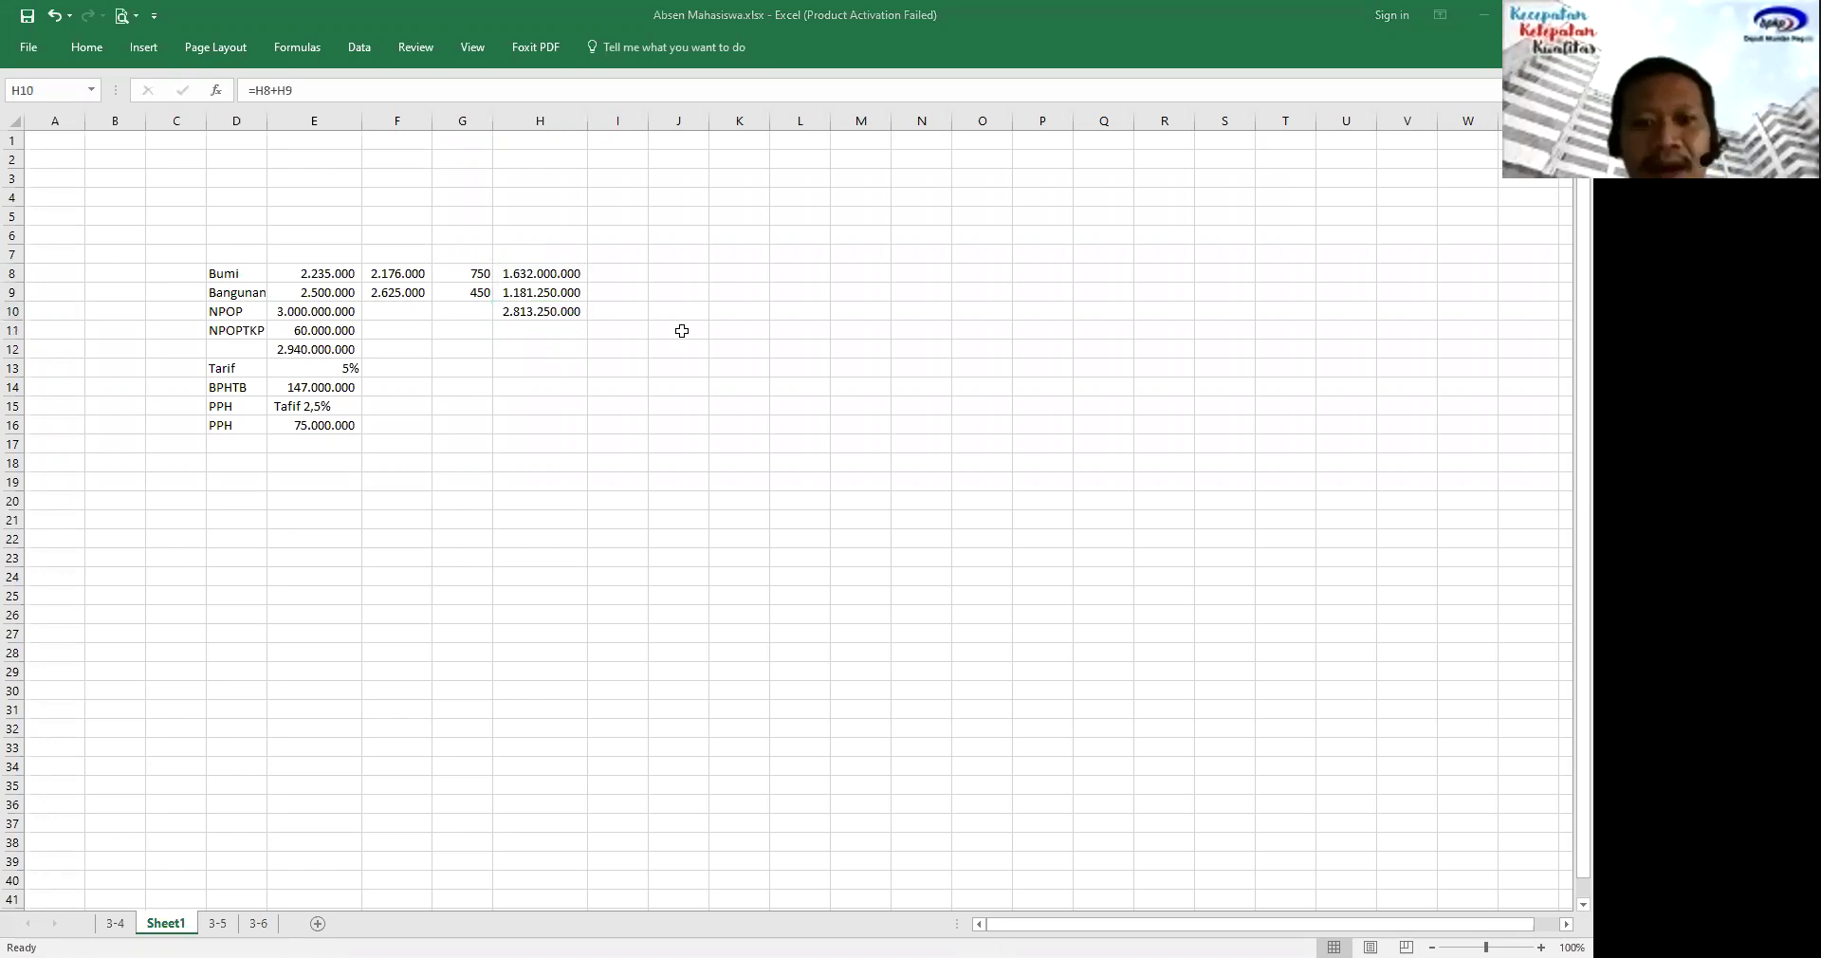
{"action": "left_click", "coordinate": [590, 346]}
{"action": "key", "text": "Up"}
{"action": "key", "text": "Up"}
{"action": "key", "text": "Up"}
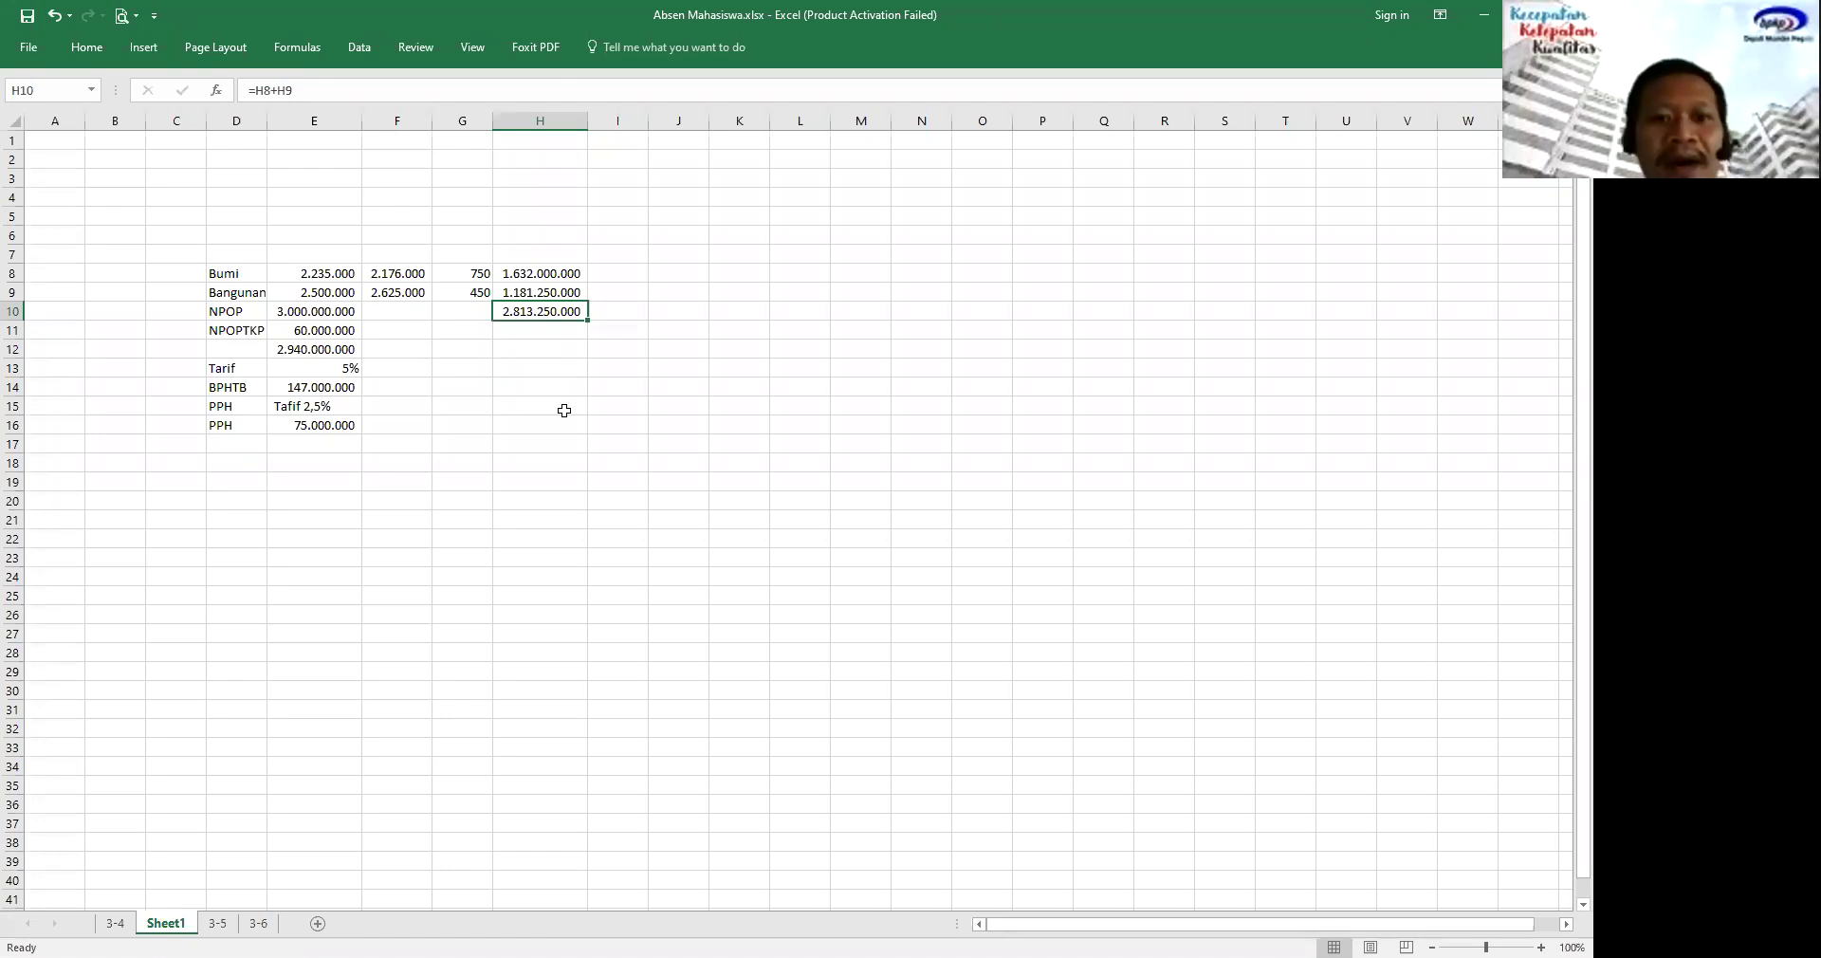
Label cell G11 "NPOPTKP" and enter 12000000 beside it in H11.
{"action": "key", "text": "Down"}
{"action": "key", "text": "Left"}
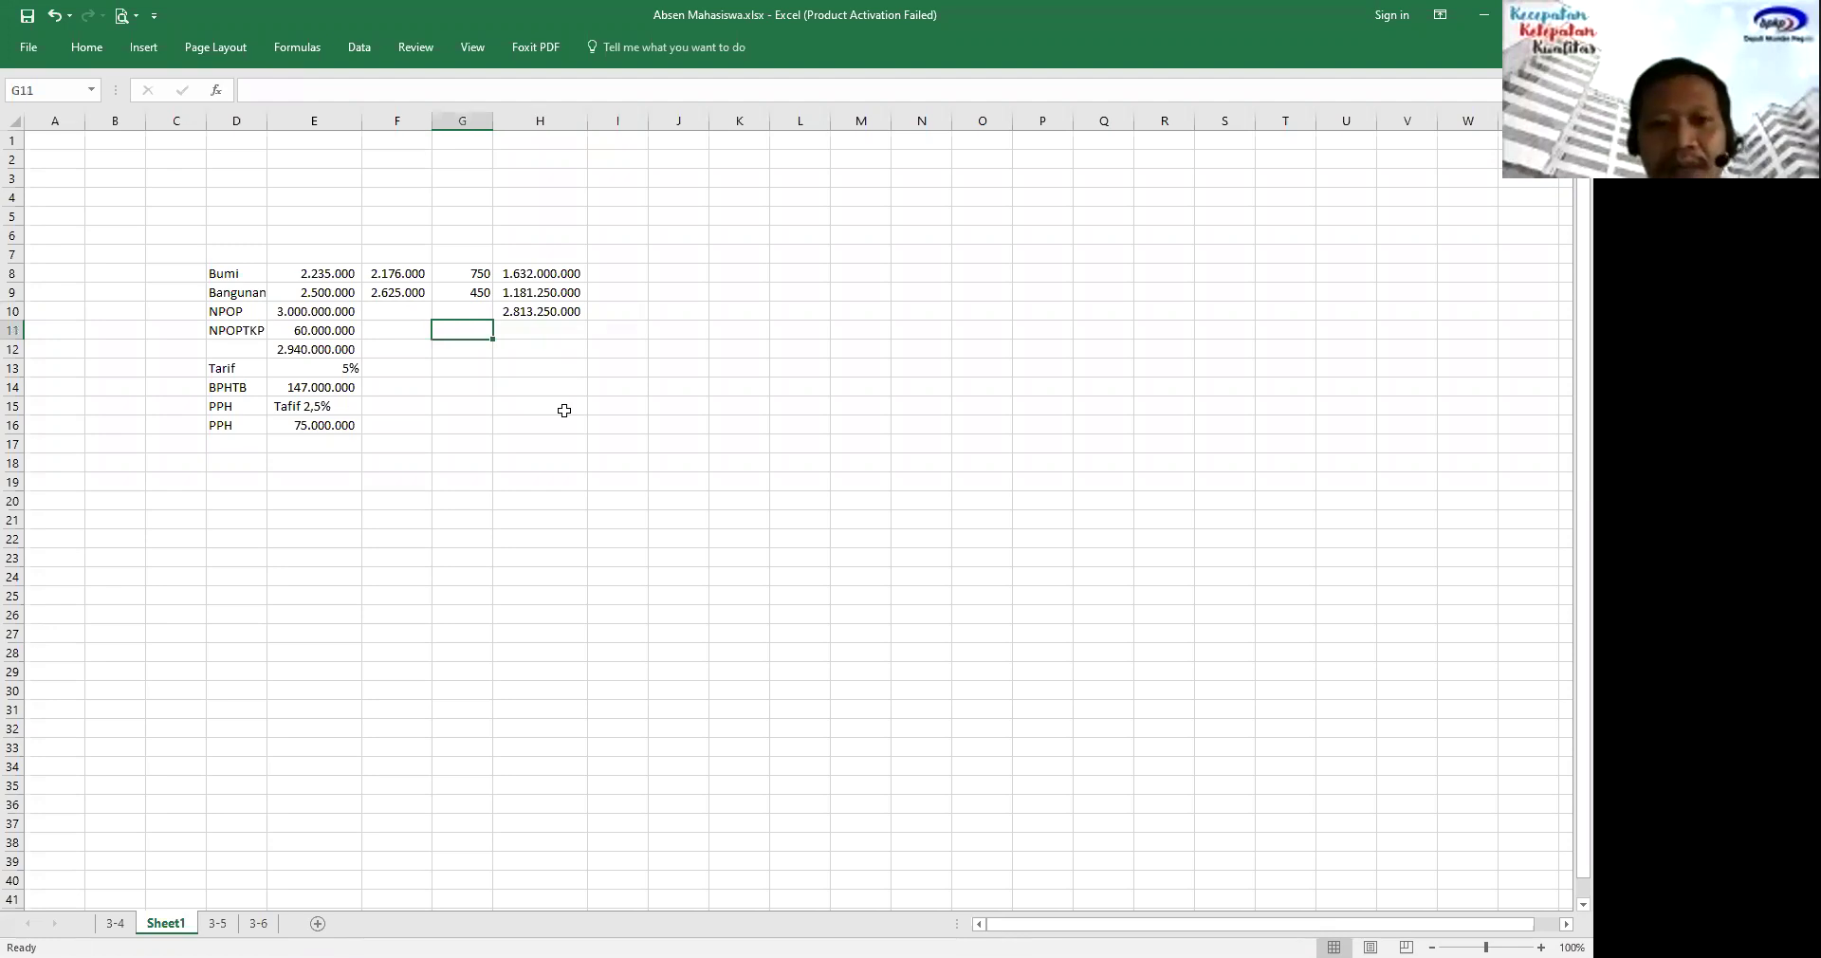
{"action": "type", "text": "NPOPTKP"}
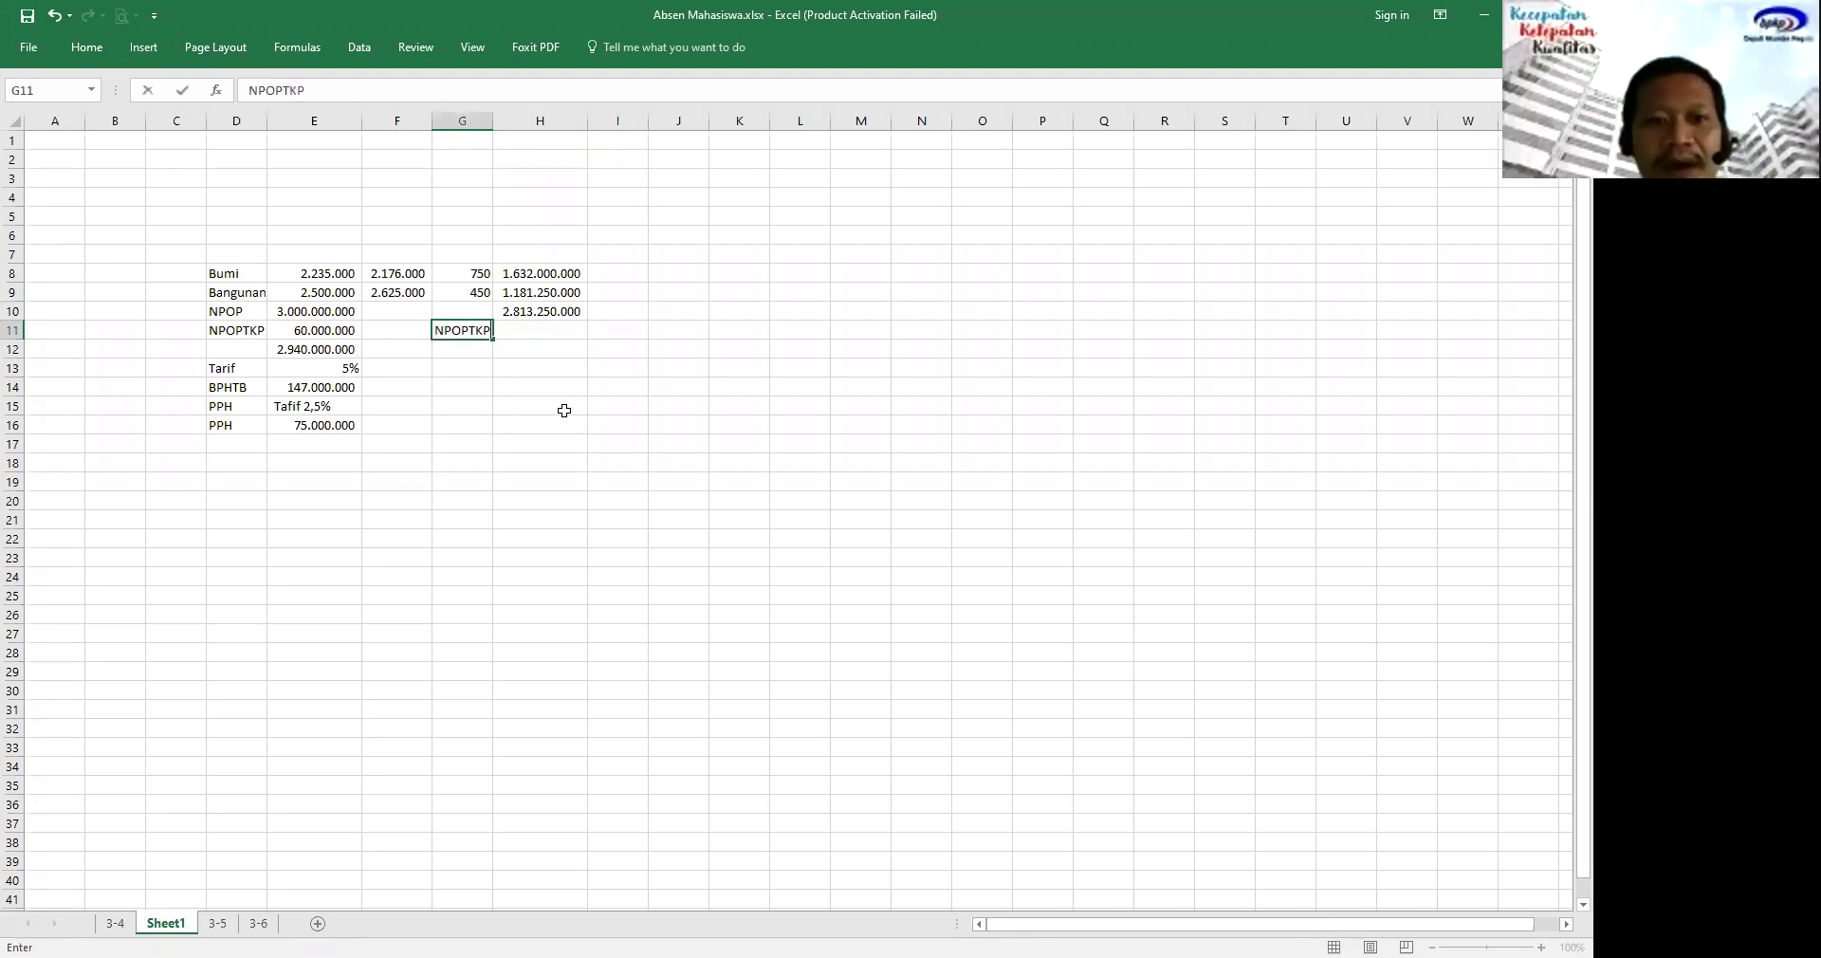
{"action": "key", "text": "Right"}
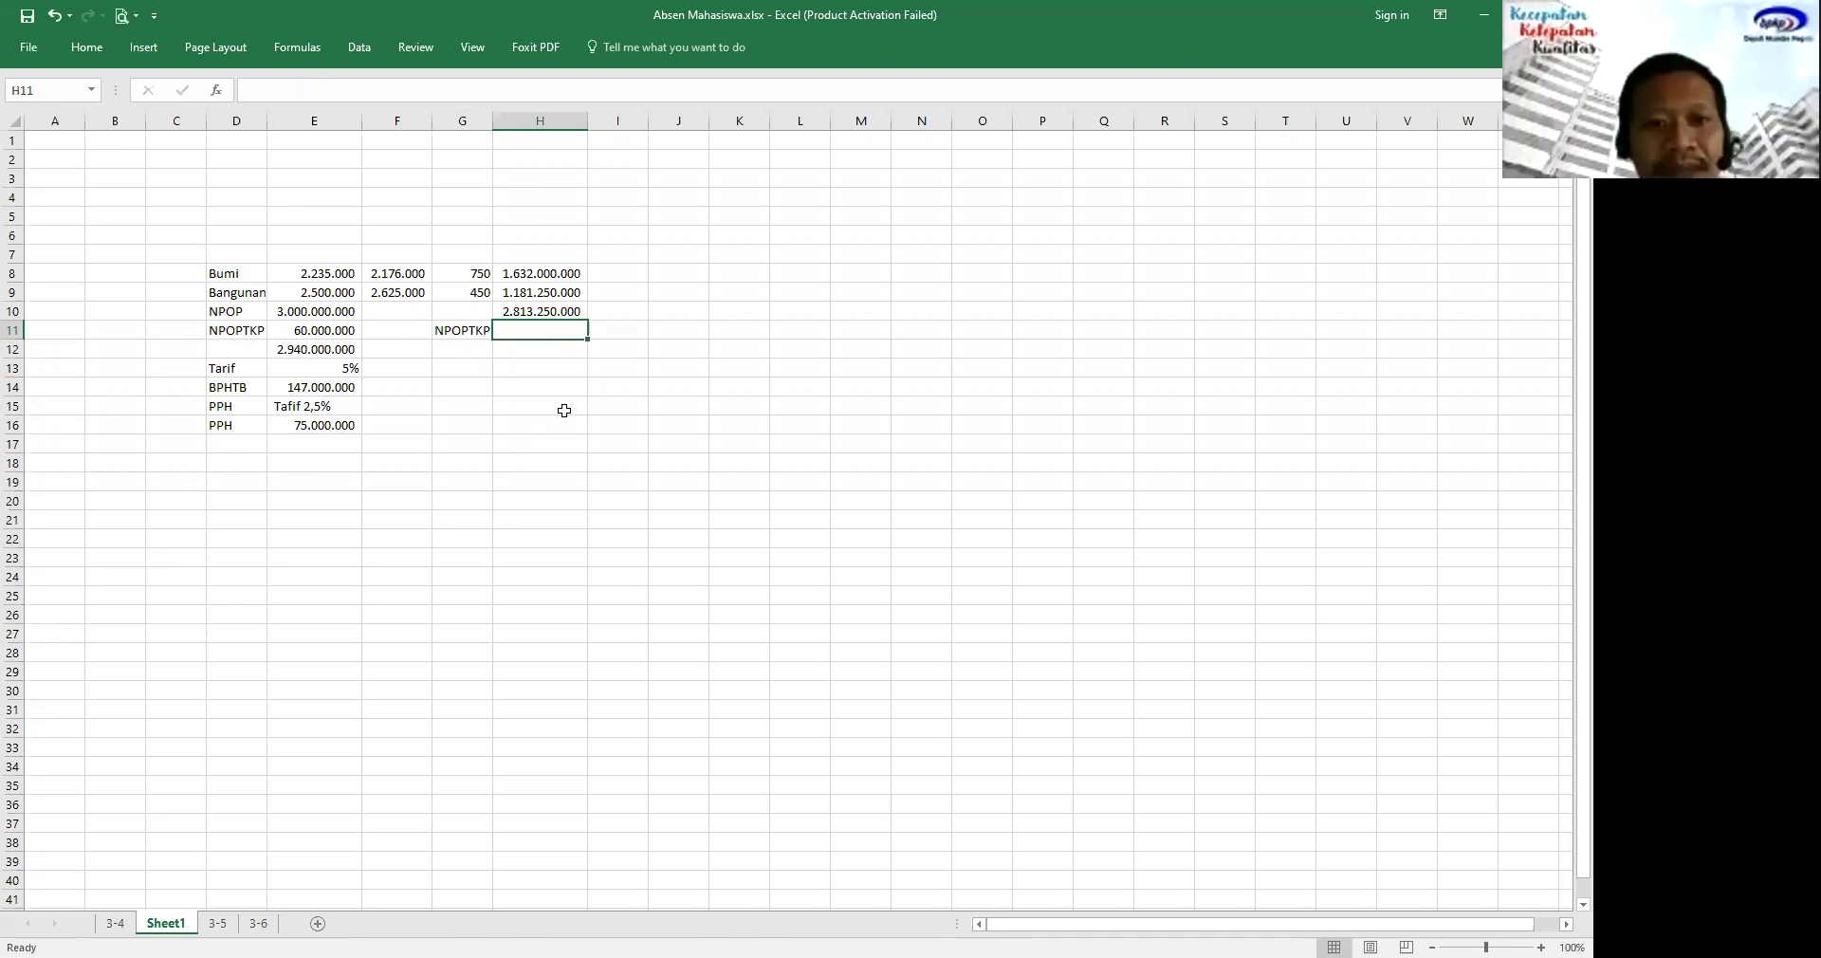
{"action": "type", "text": "120000"}
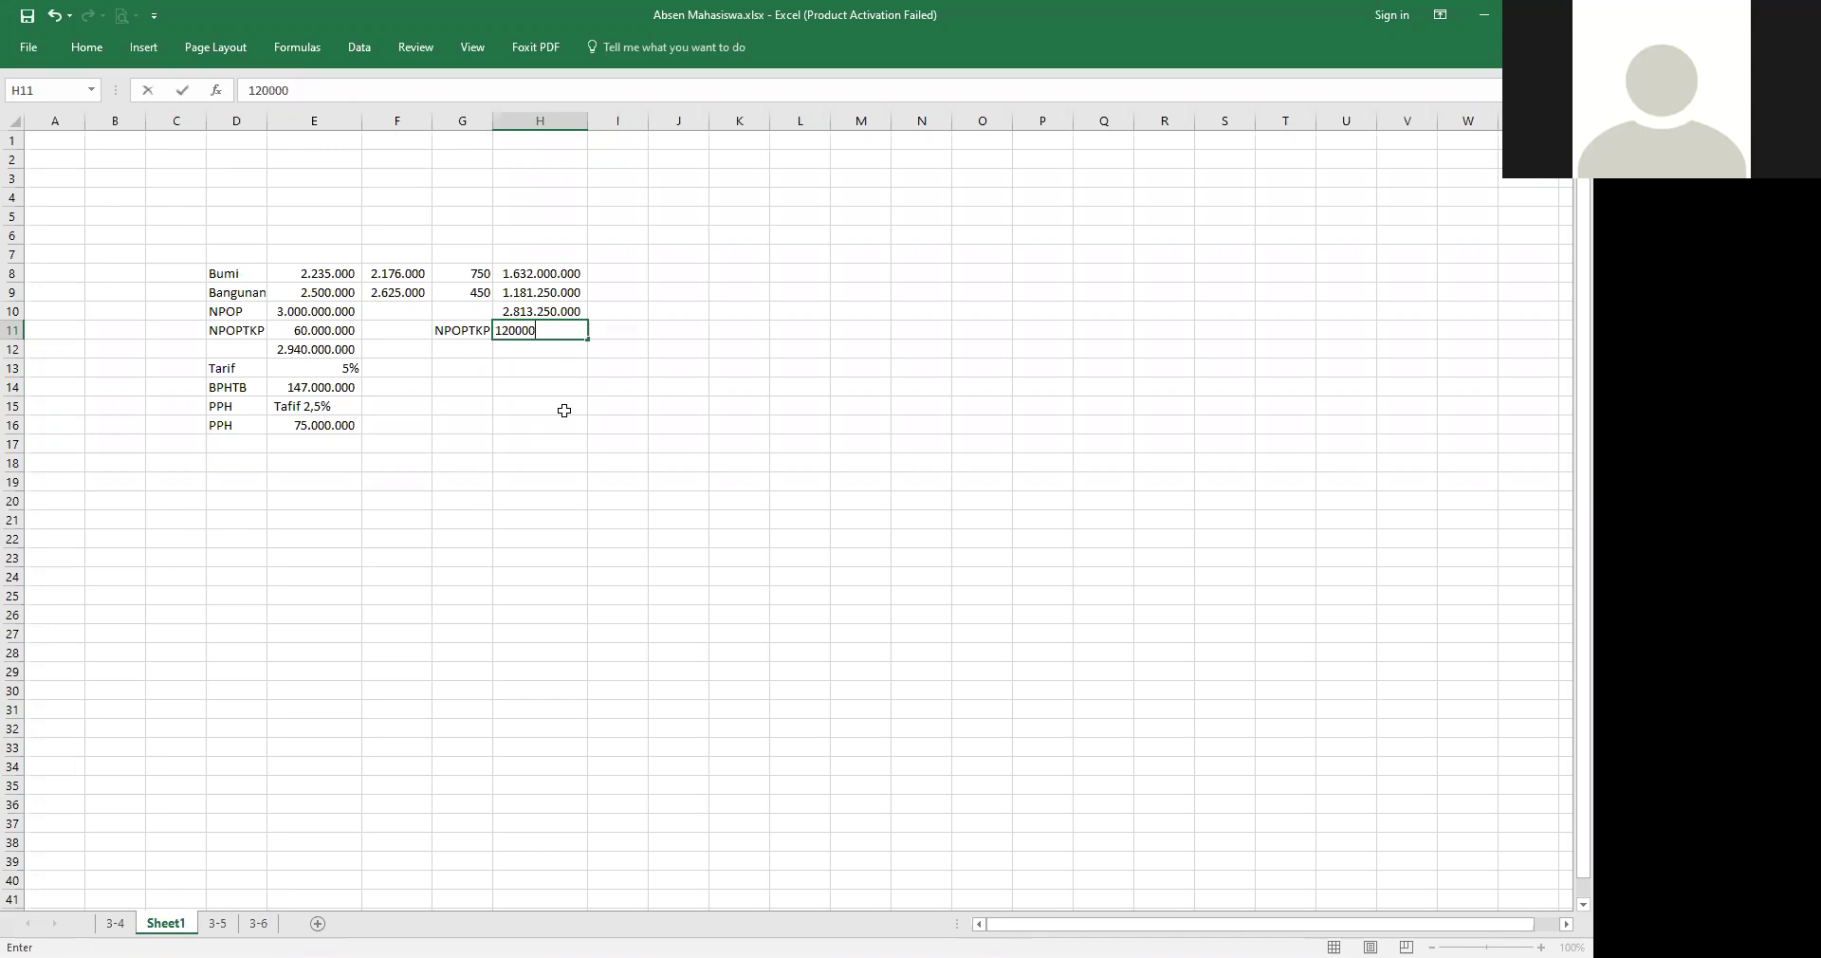
{"action": "type", "text": "00"}
{"action": "key", "text": "Return"}
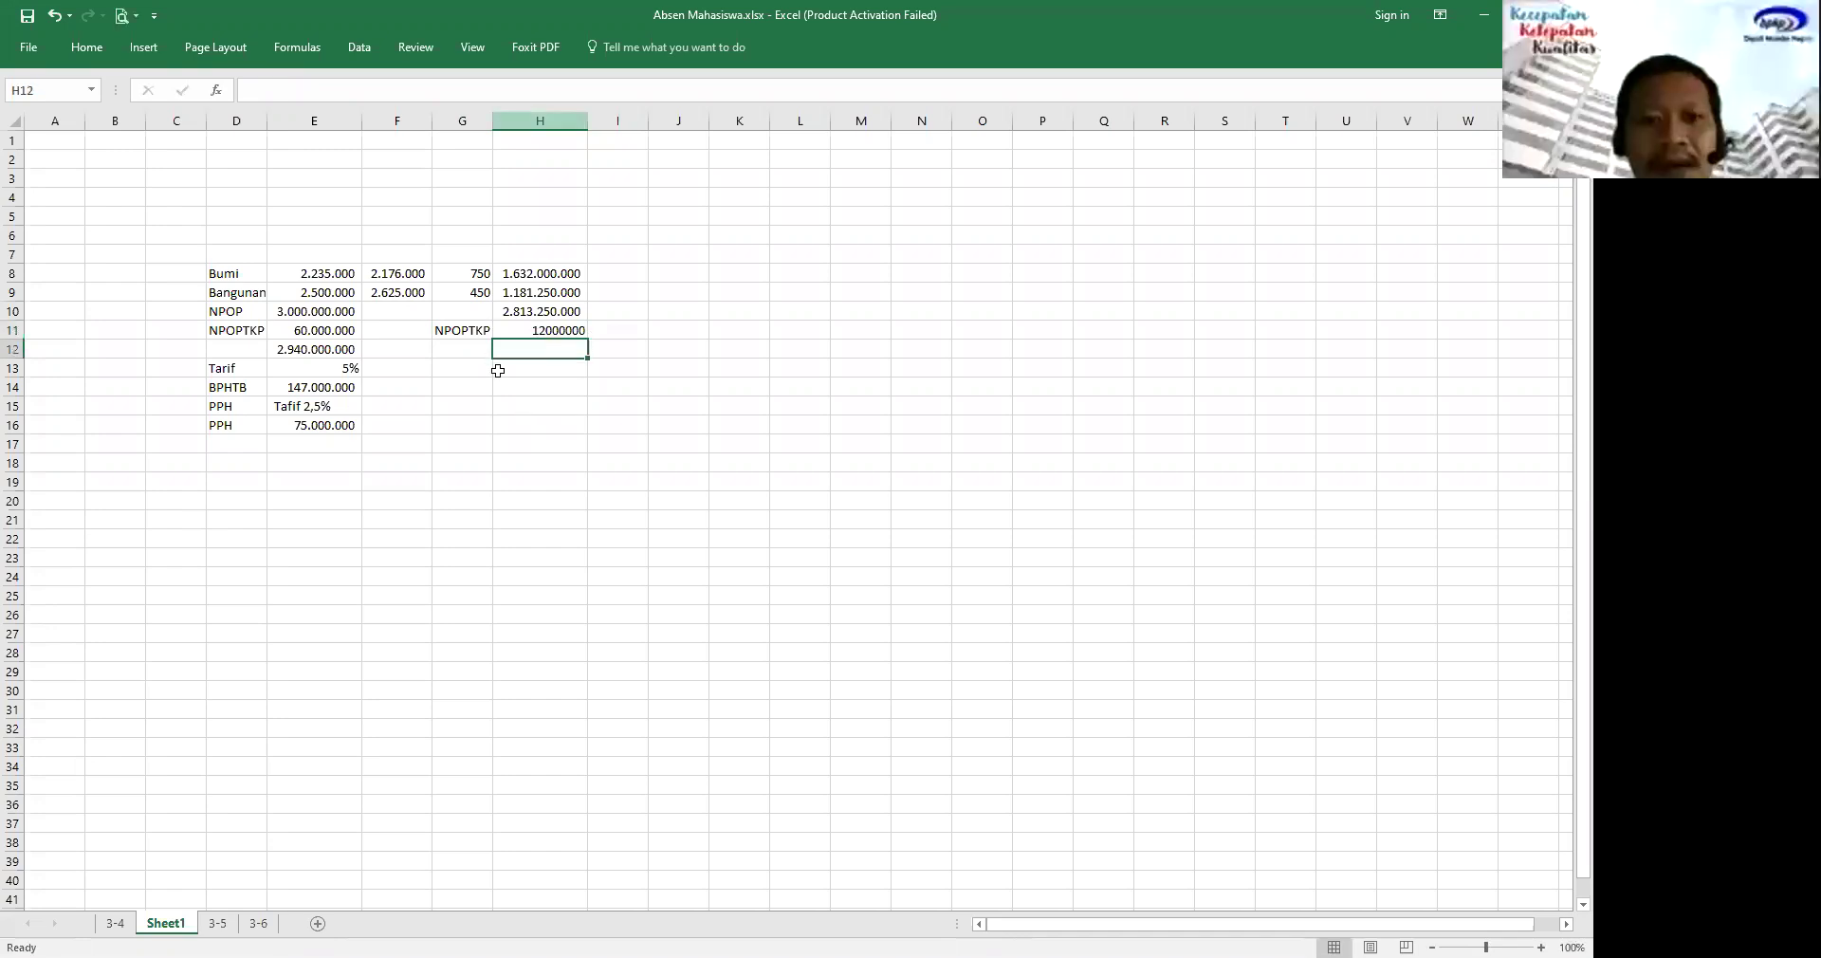
Label cell G12 "Tarif" and enter the rate 0,5% beside it in H12.
{"action": "left_click", "coordinate": [471, 349]}
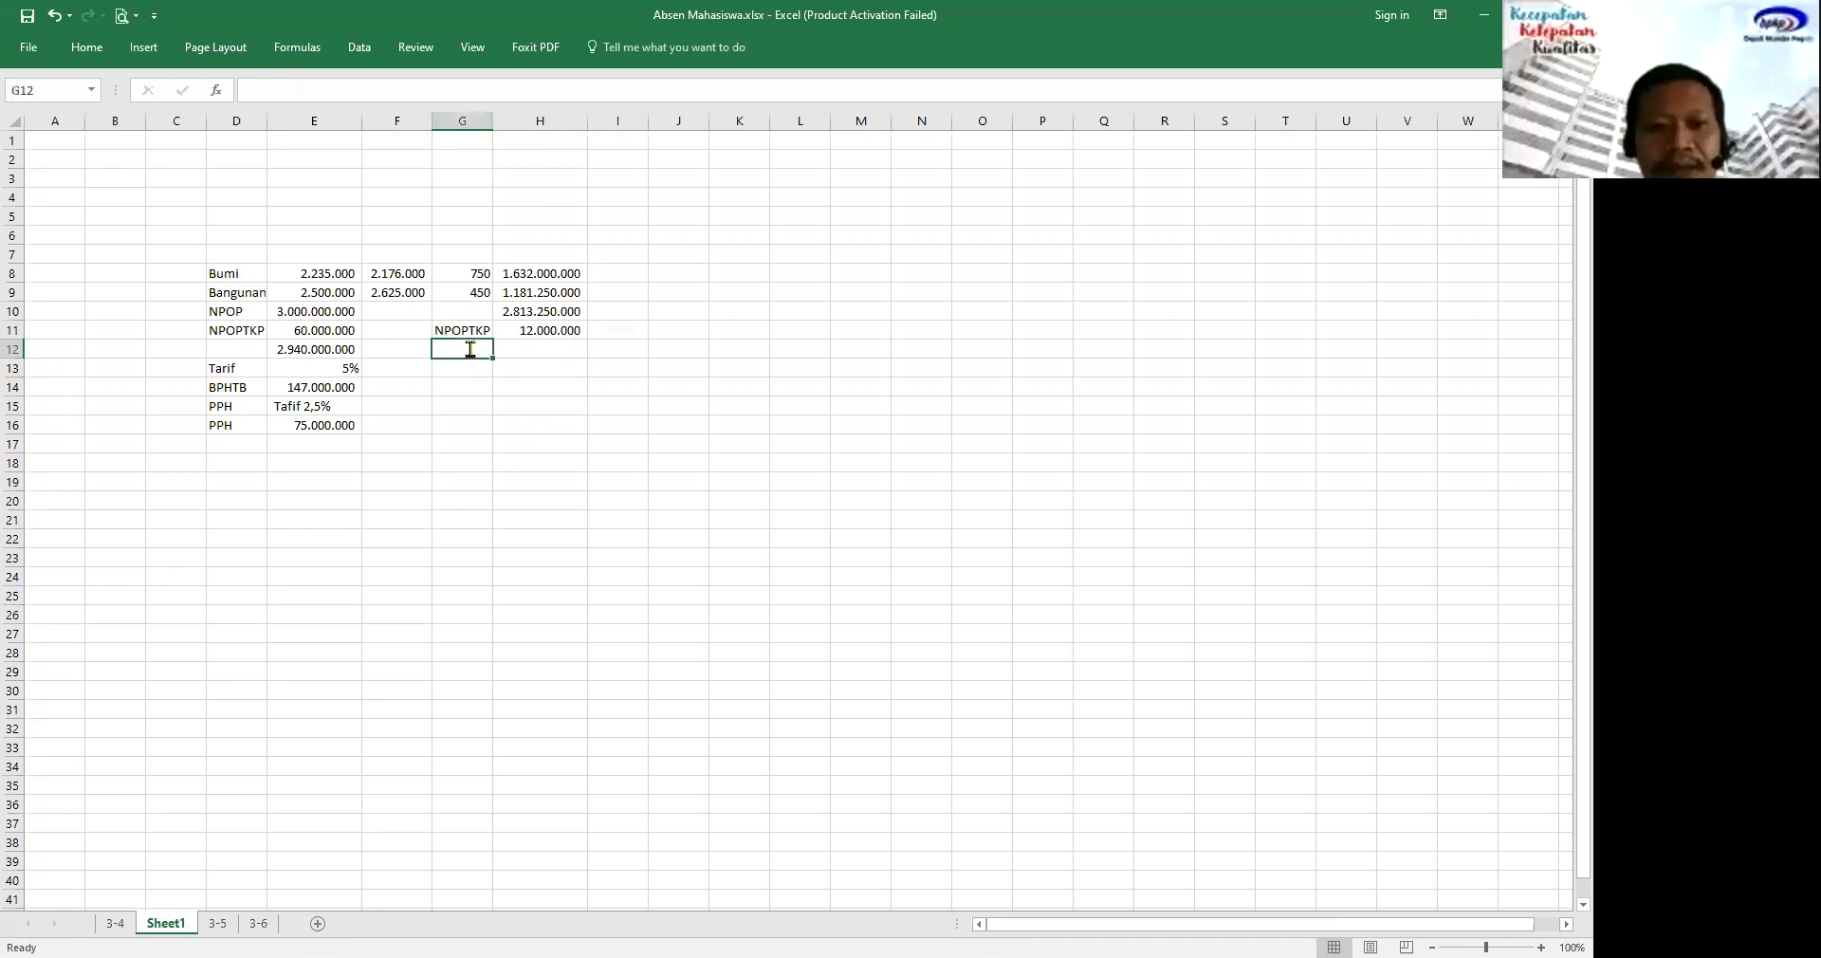
{"action": "type", "text": "Tarif"}
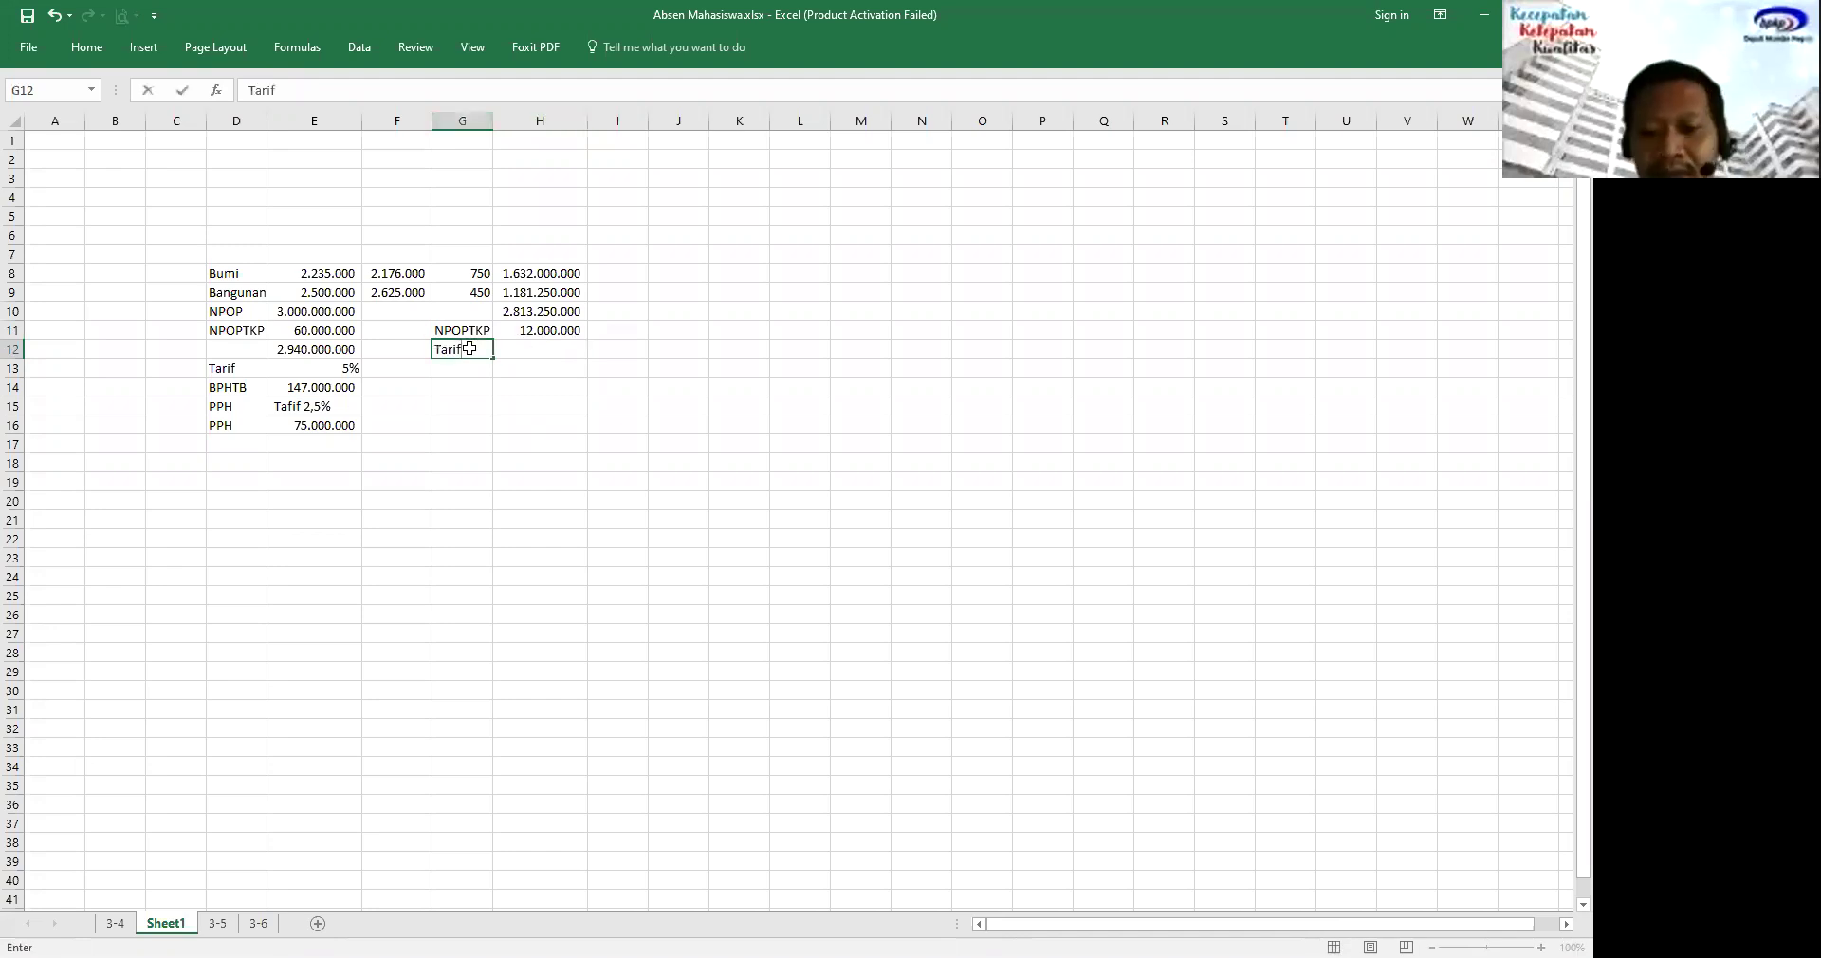
{"action": "key", "text": "Tab"}
{"action": "type", "text": "0,"}
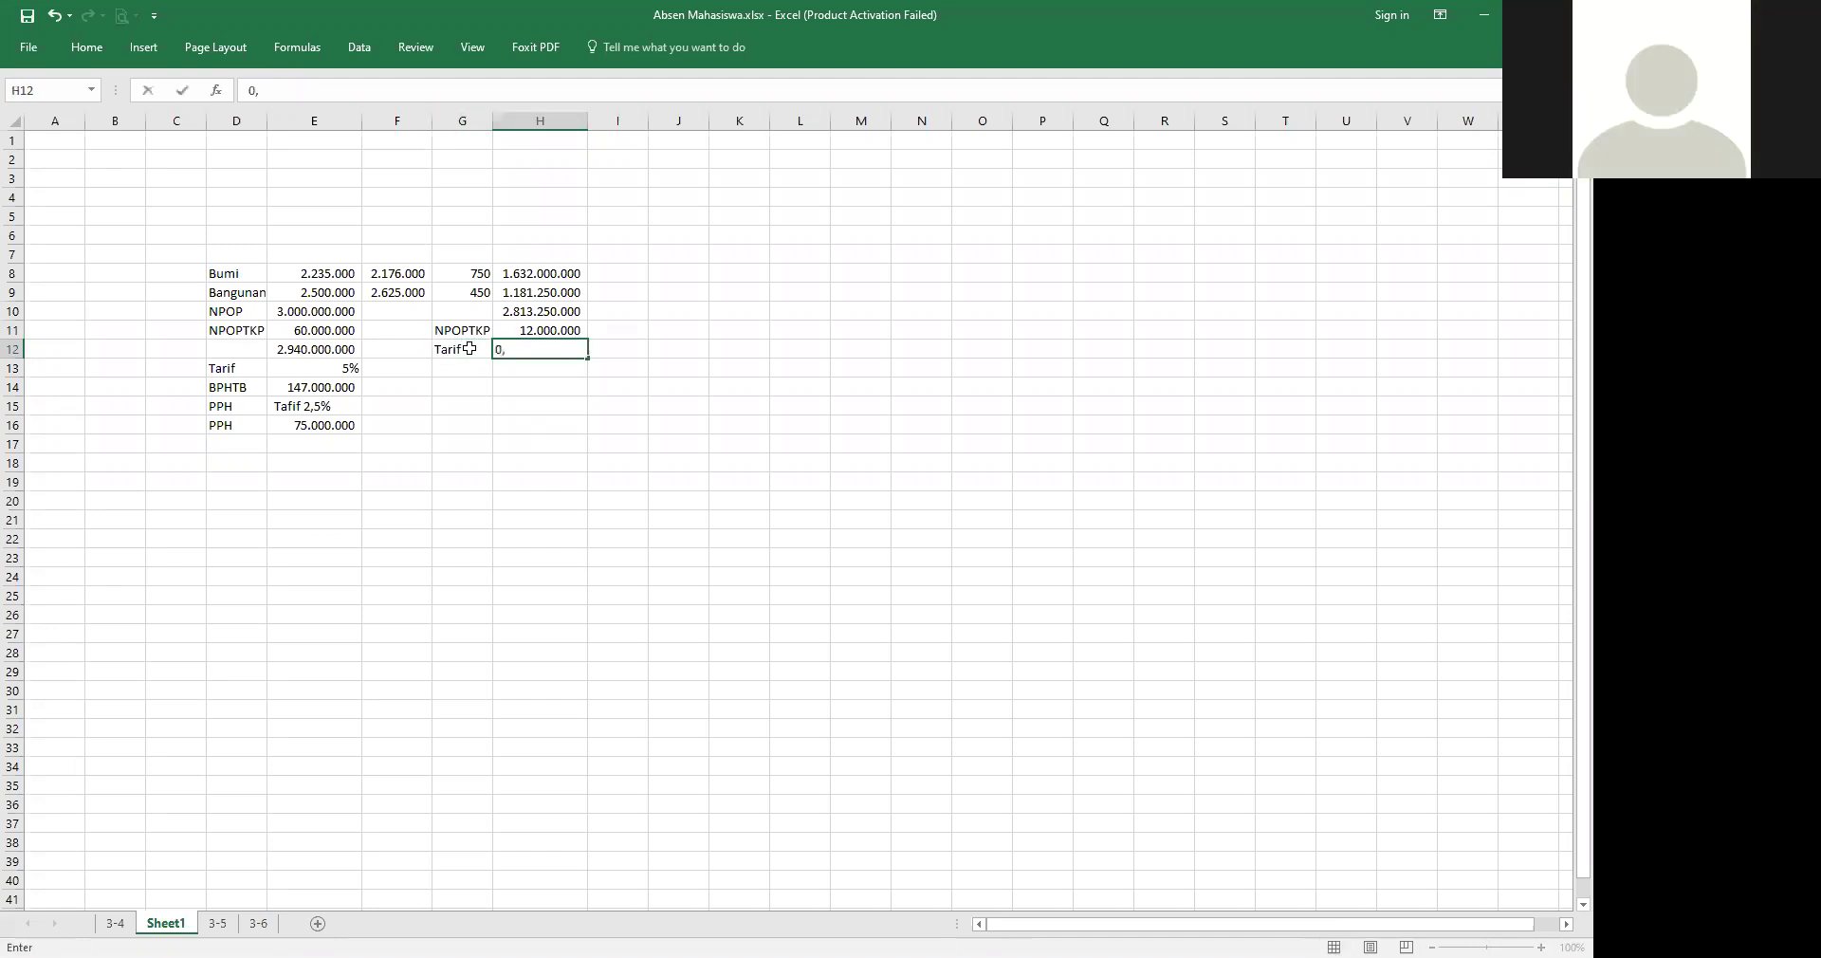
{"action": "key", "text": "Return"}
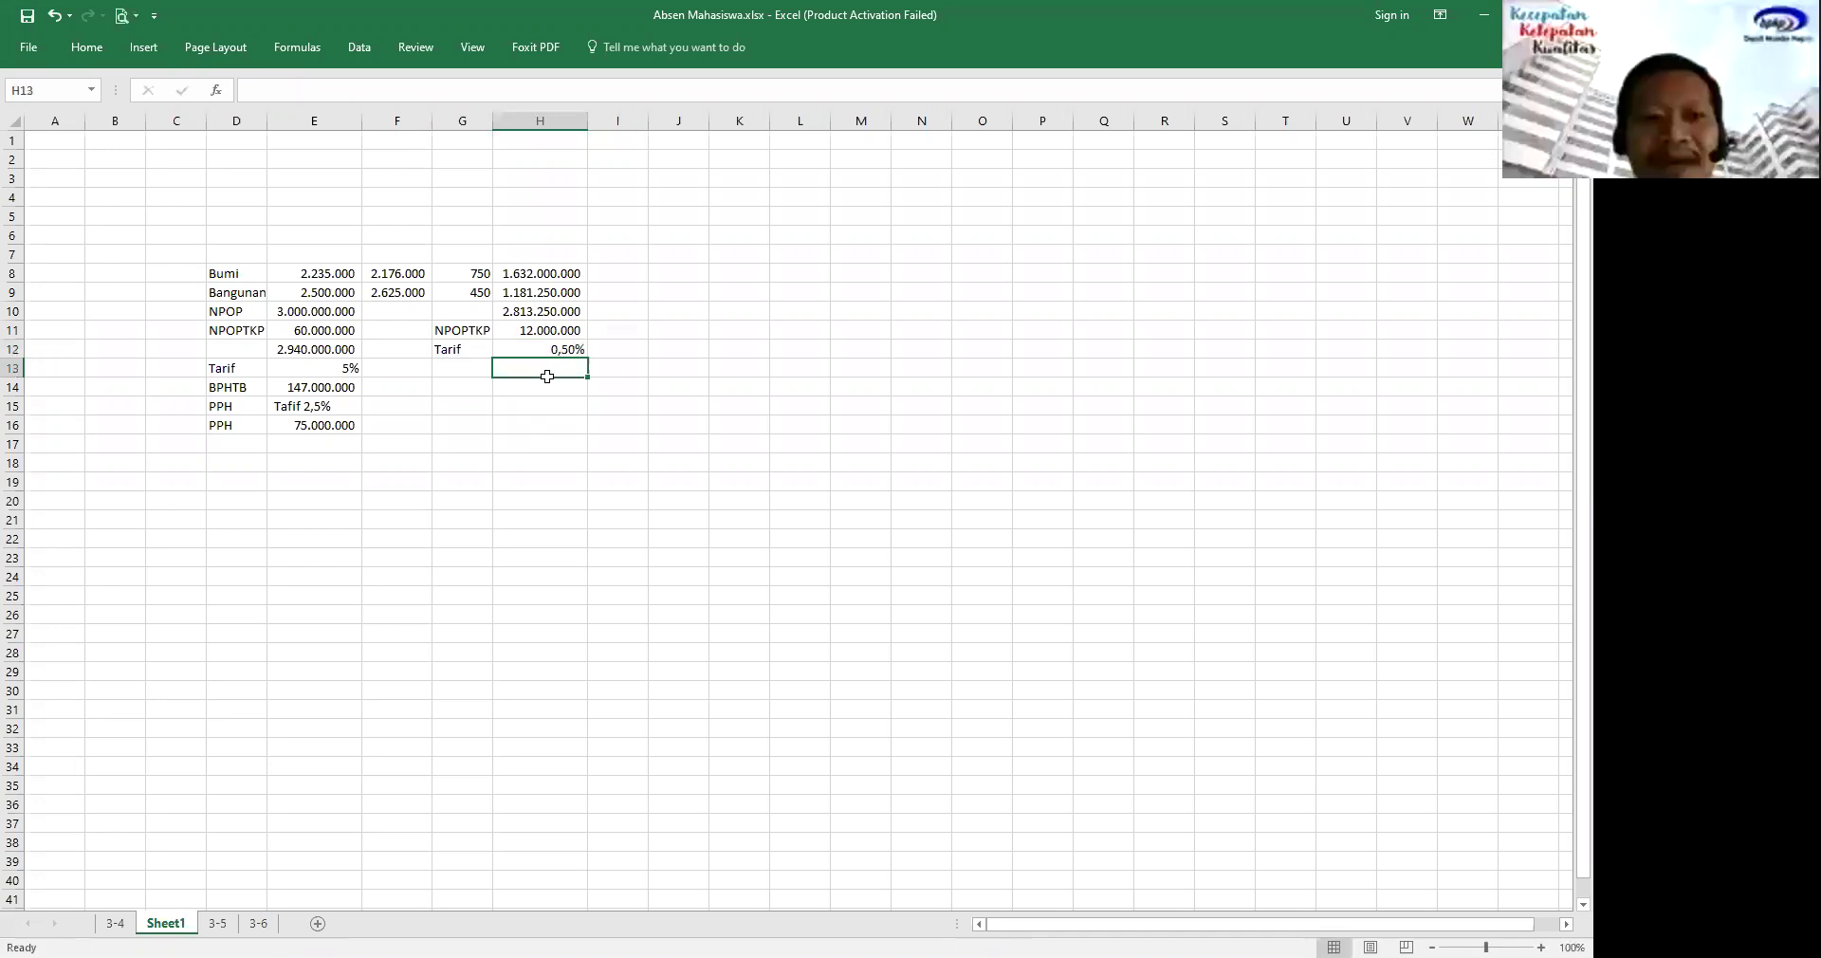
{"action": "key", "text": "Up"}
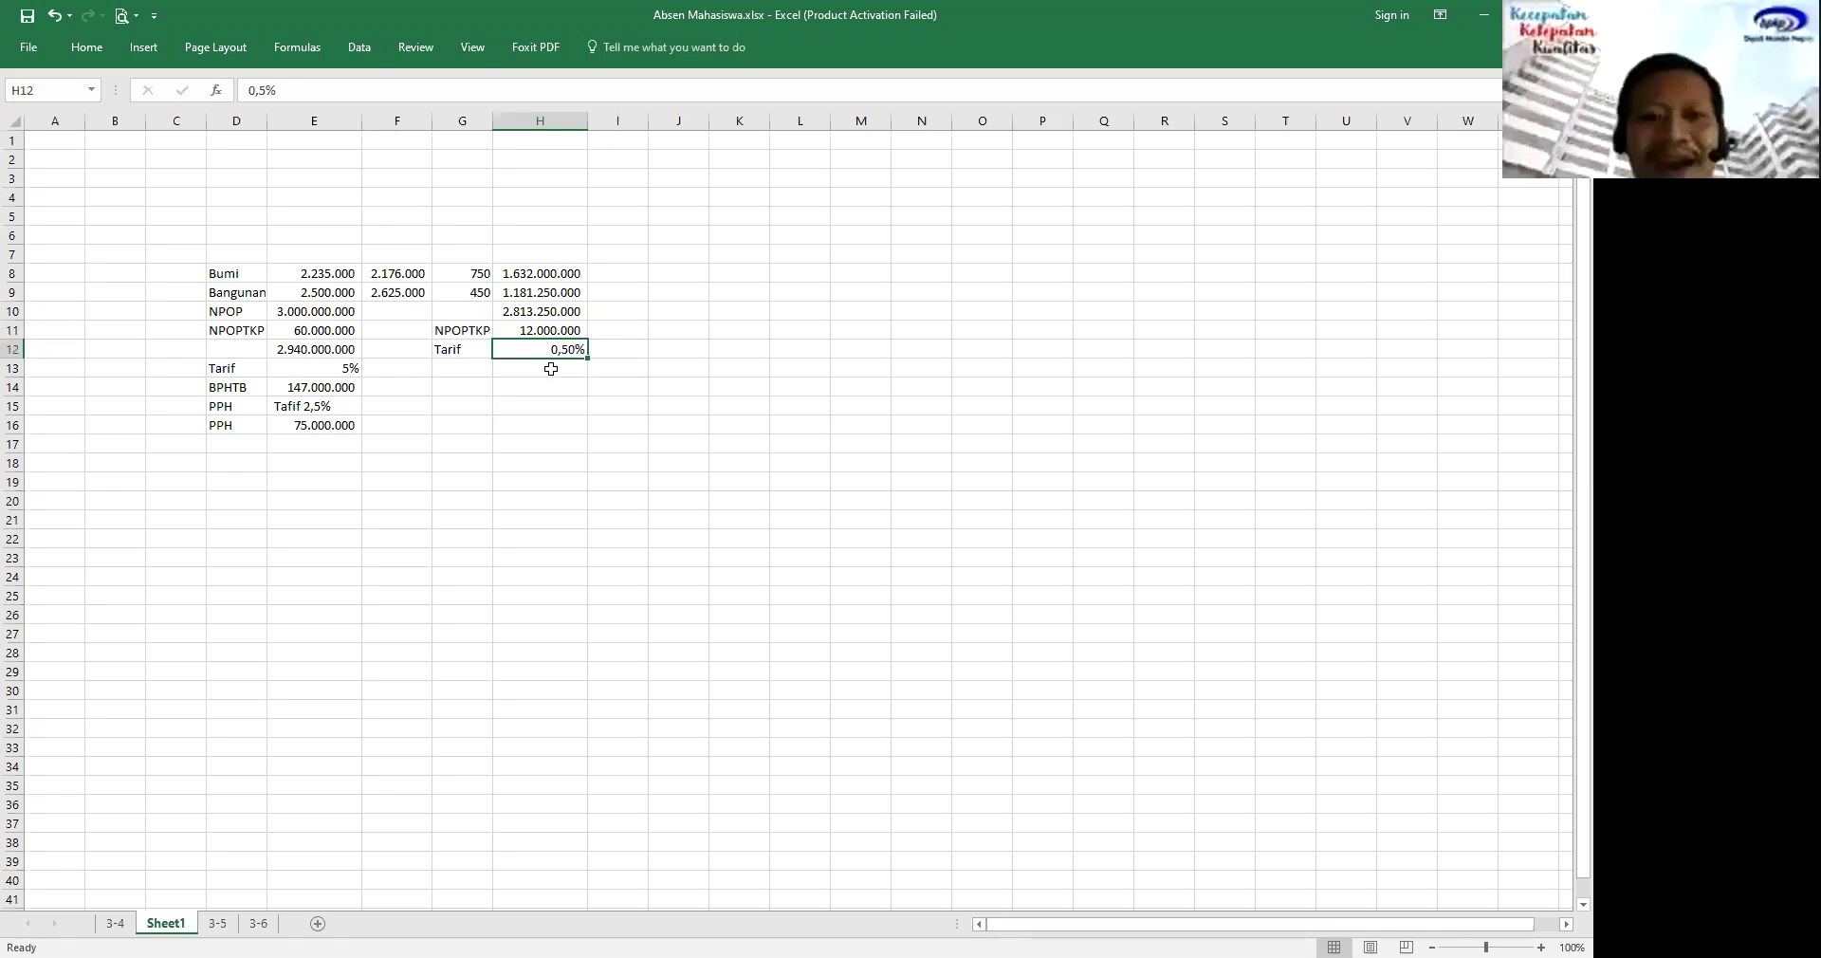
{"action": "left_click", "coordinate": [551, 368]}
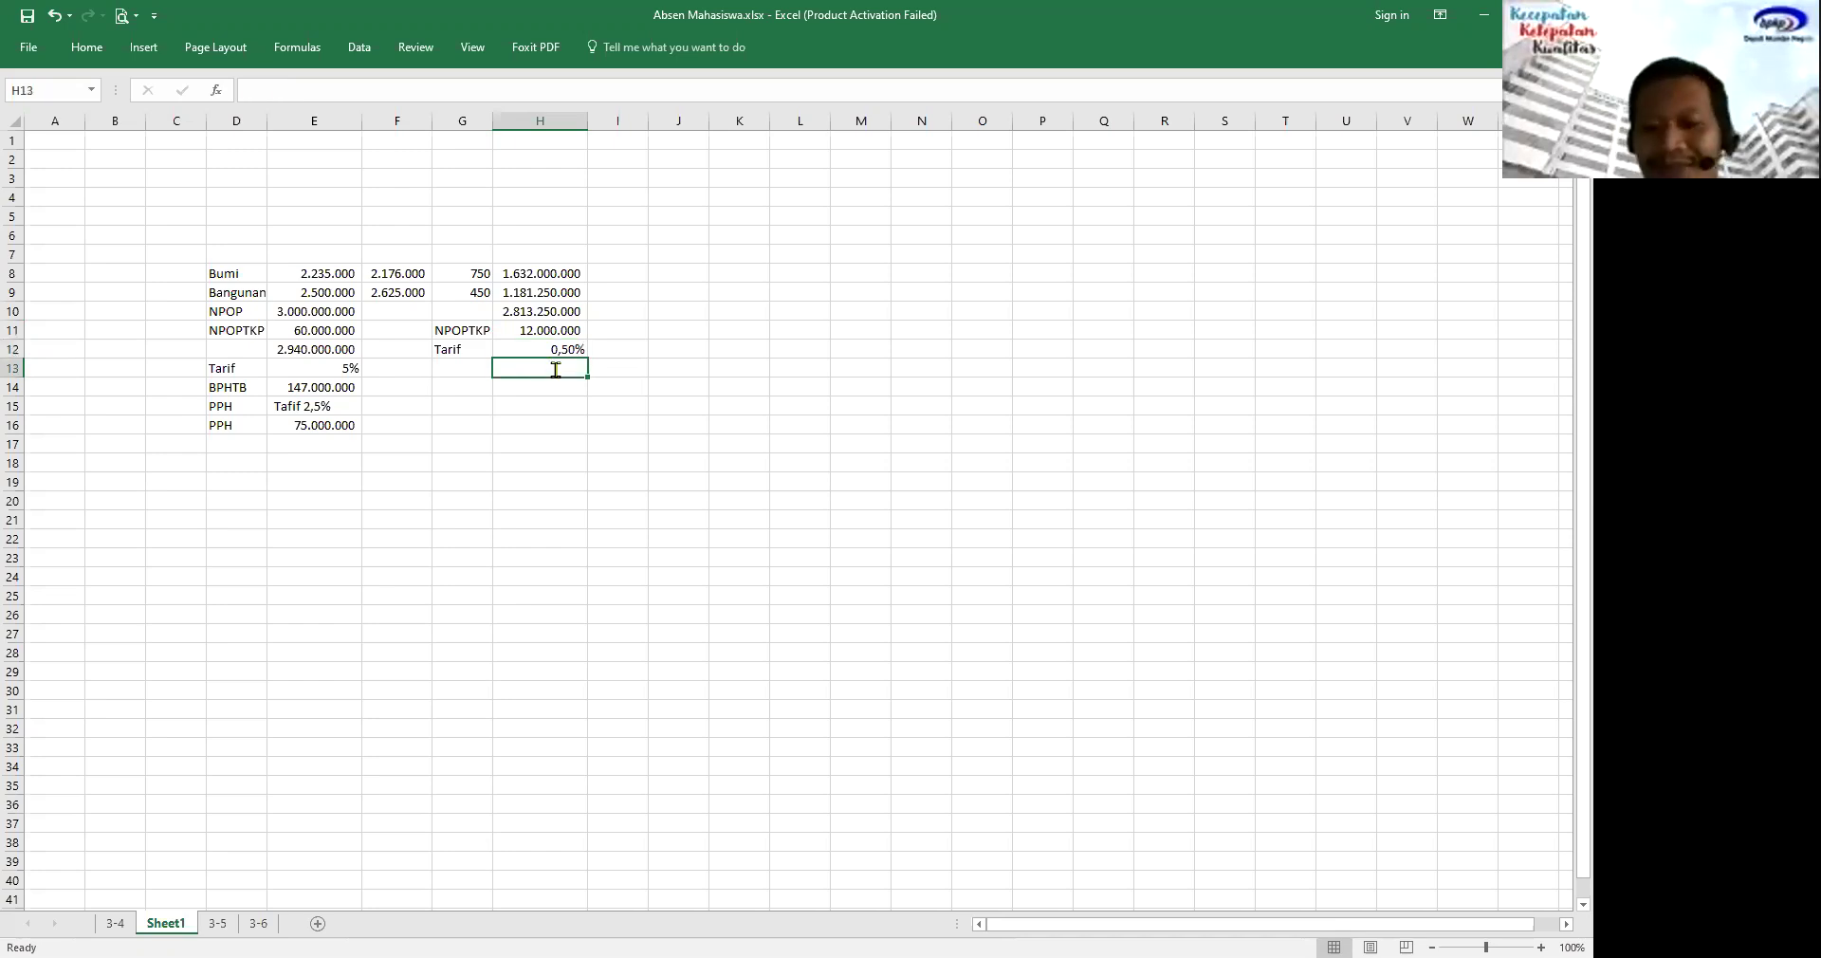
Subtract NPOPTKP from the combined Bumi and Bangunan value in cell H13 with the formula =H10-H11.
{"action": "type", "text": "="}
{"action": "key", "text": "Up"}
{"action": "key", "text": "Up"}
{"action": "key", "text": "Up"}
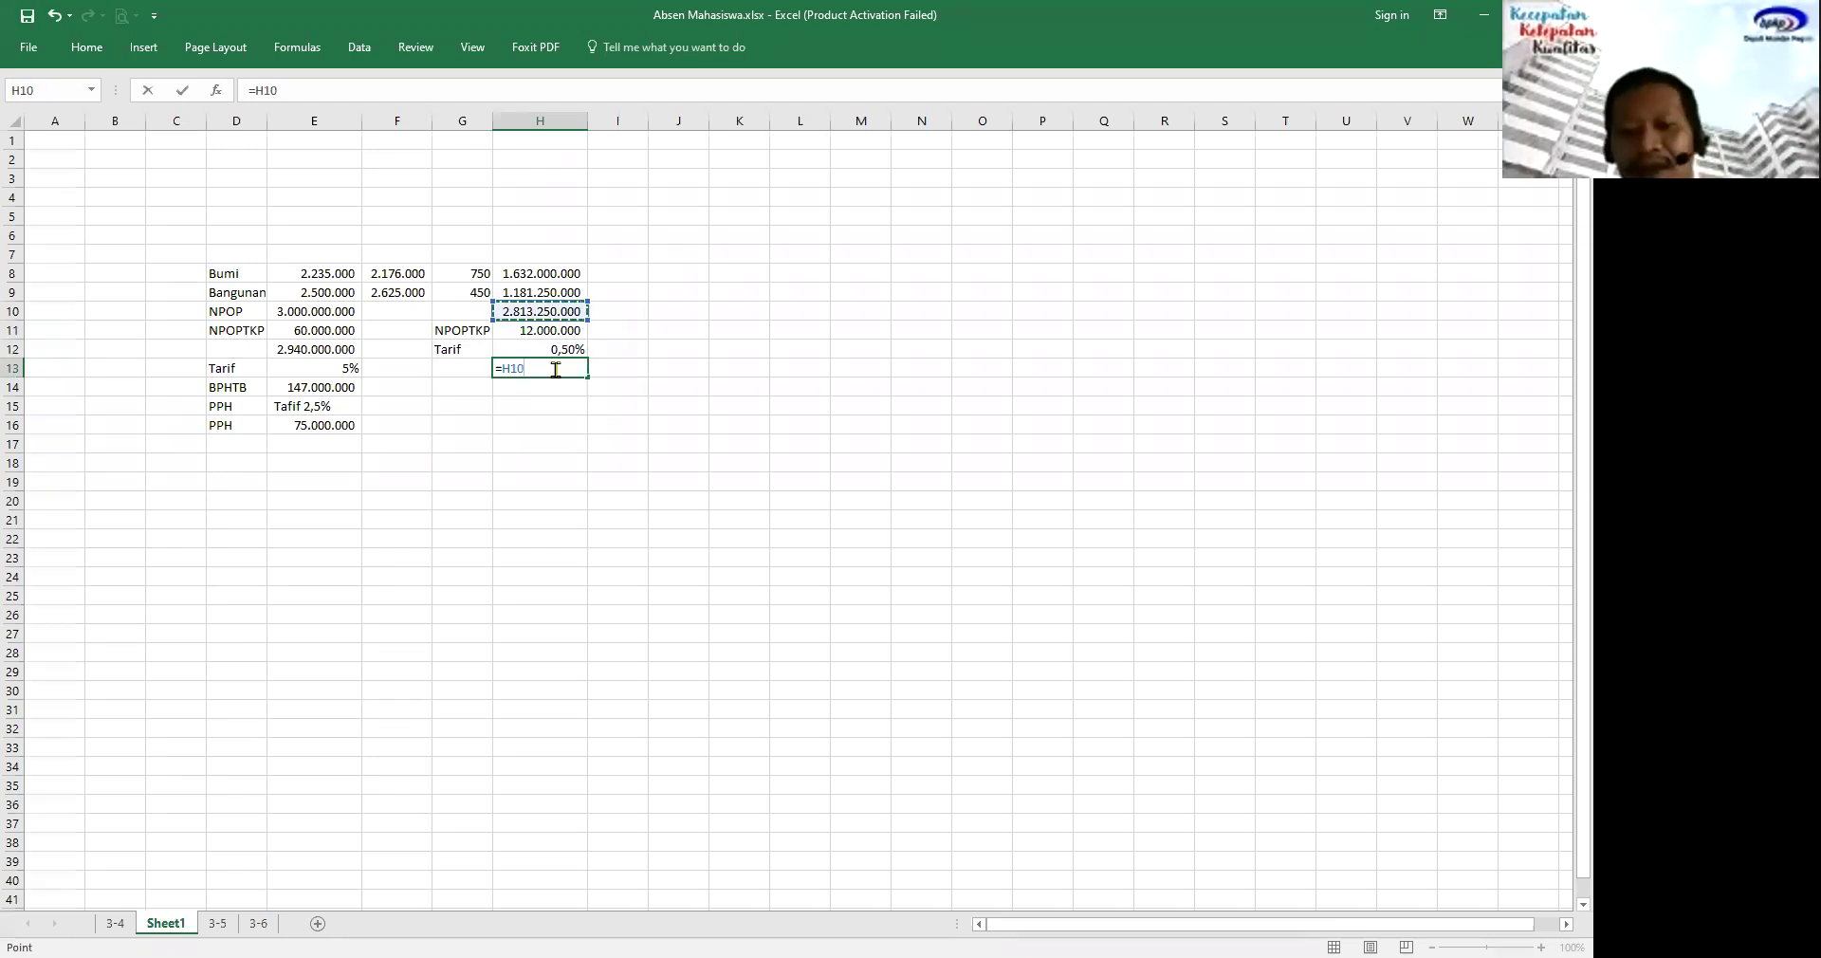
{"action": "type", "text": "-"}
{"action": "key", "text": "Up"}
{"action": "key", "text": "Up"}
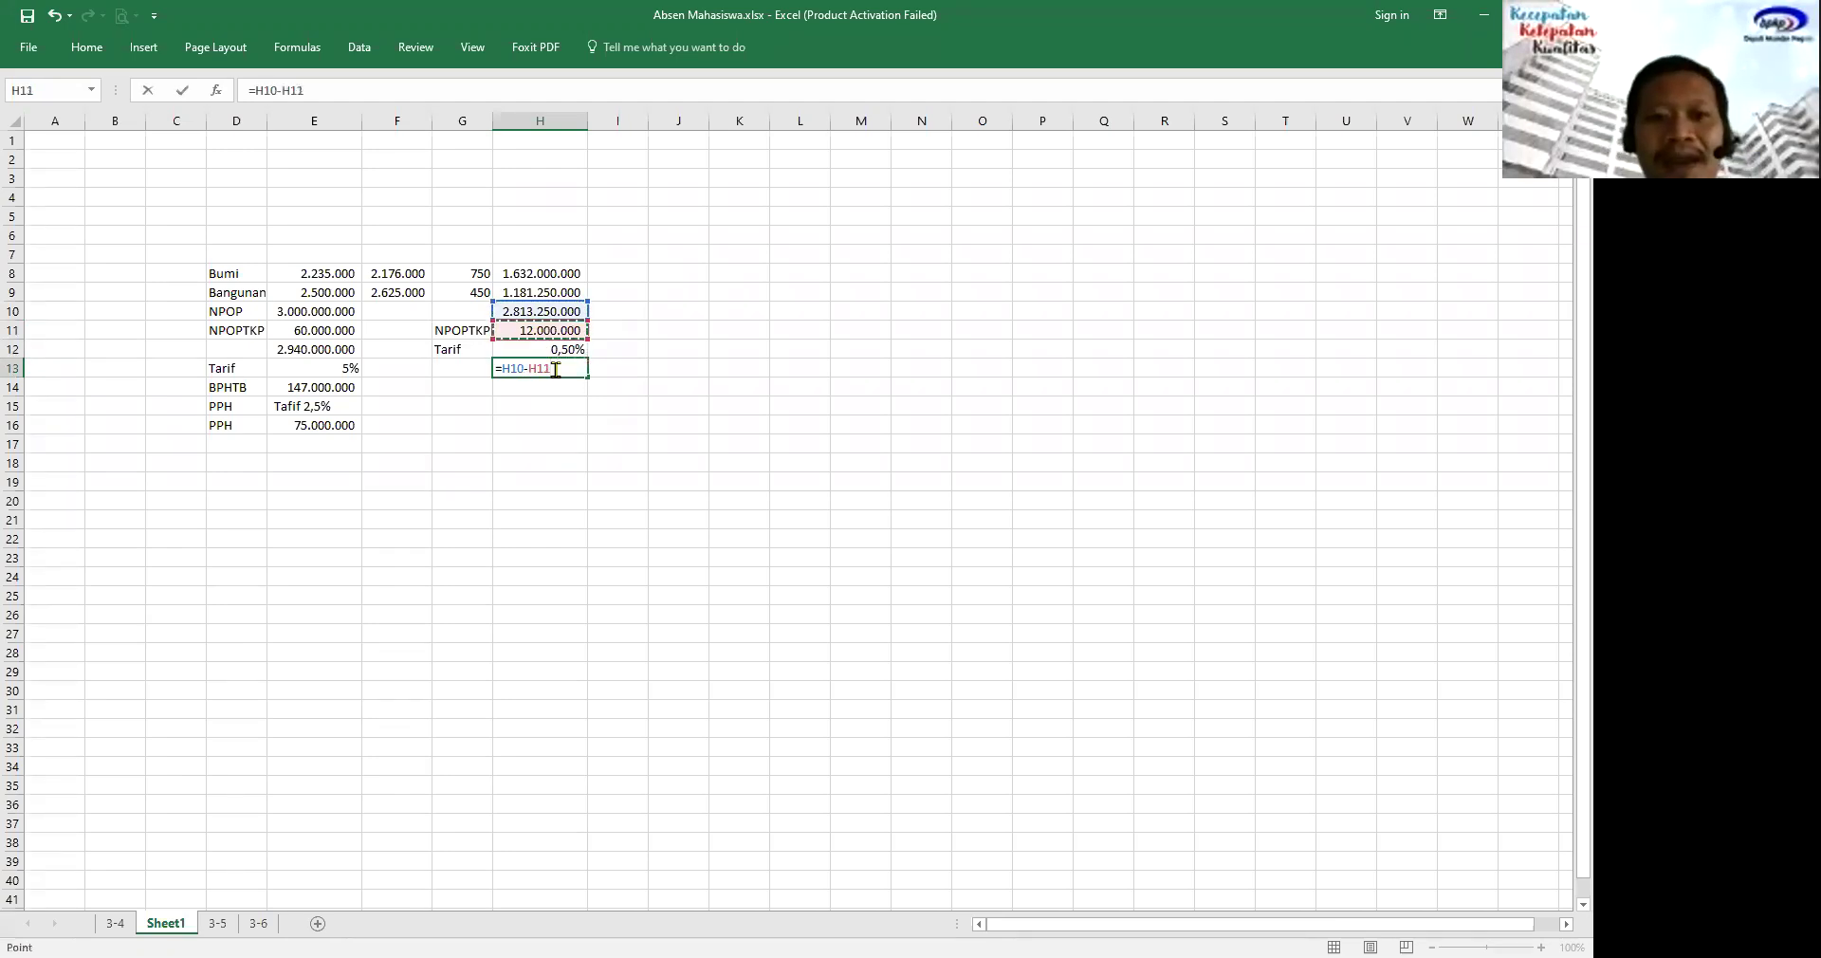
{"action": "key", "text": "Return"}
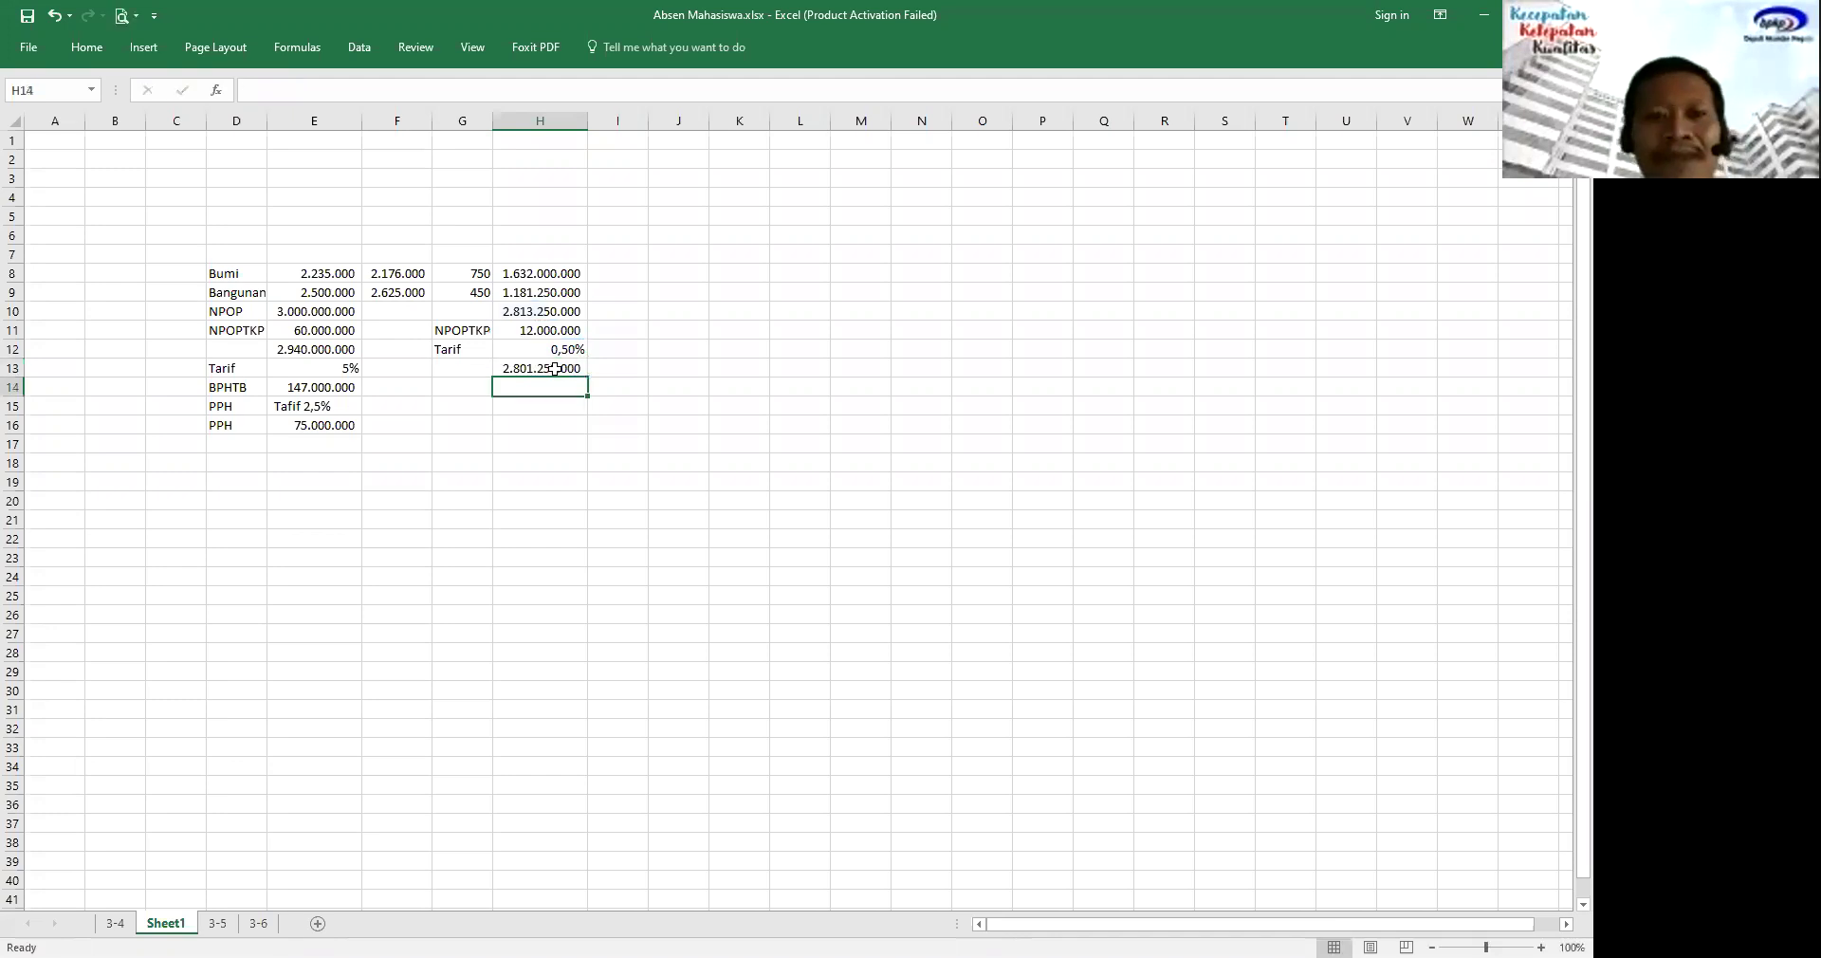
{"action": "left_click", "coordinate": [555, 368]}
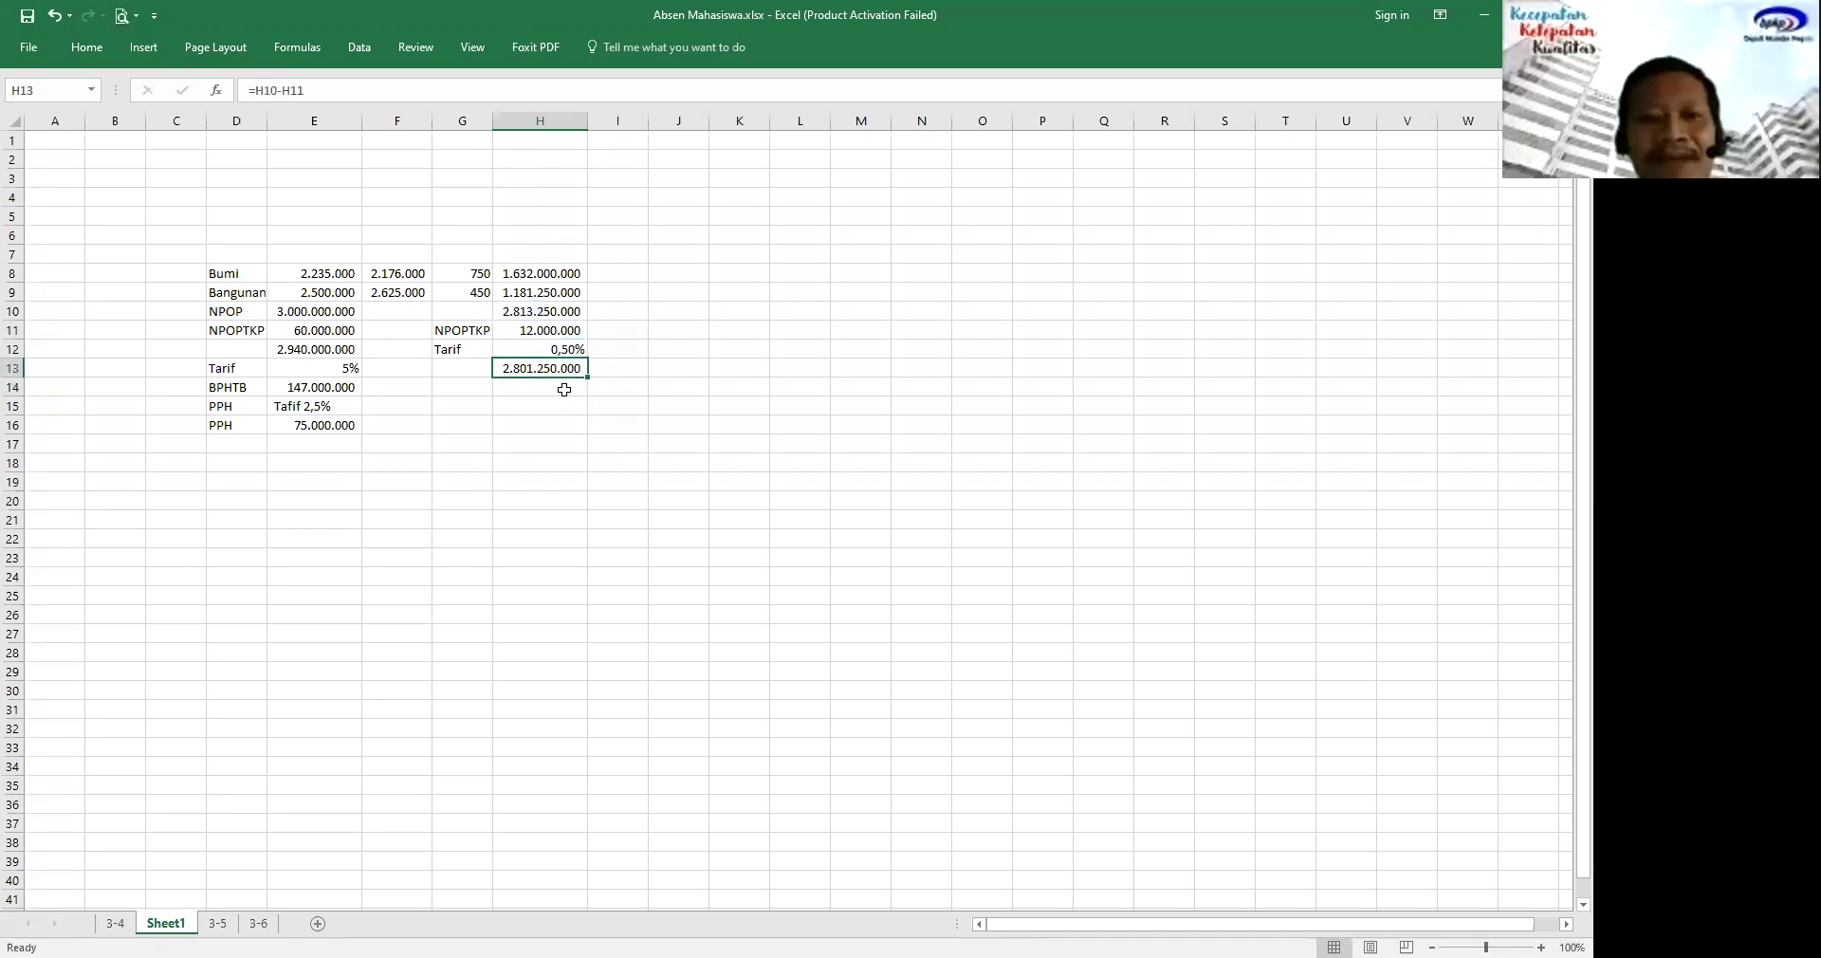
Label cell G14 "NJKP" and enter 40% beside it in H14.
{"action": "left_click", "coordinate": [564, 389]}
{"action": "key", "text": "Up"}
{"action": "left_click", "coordinate": [462, 390]}
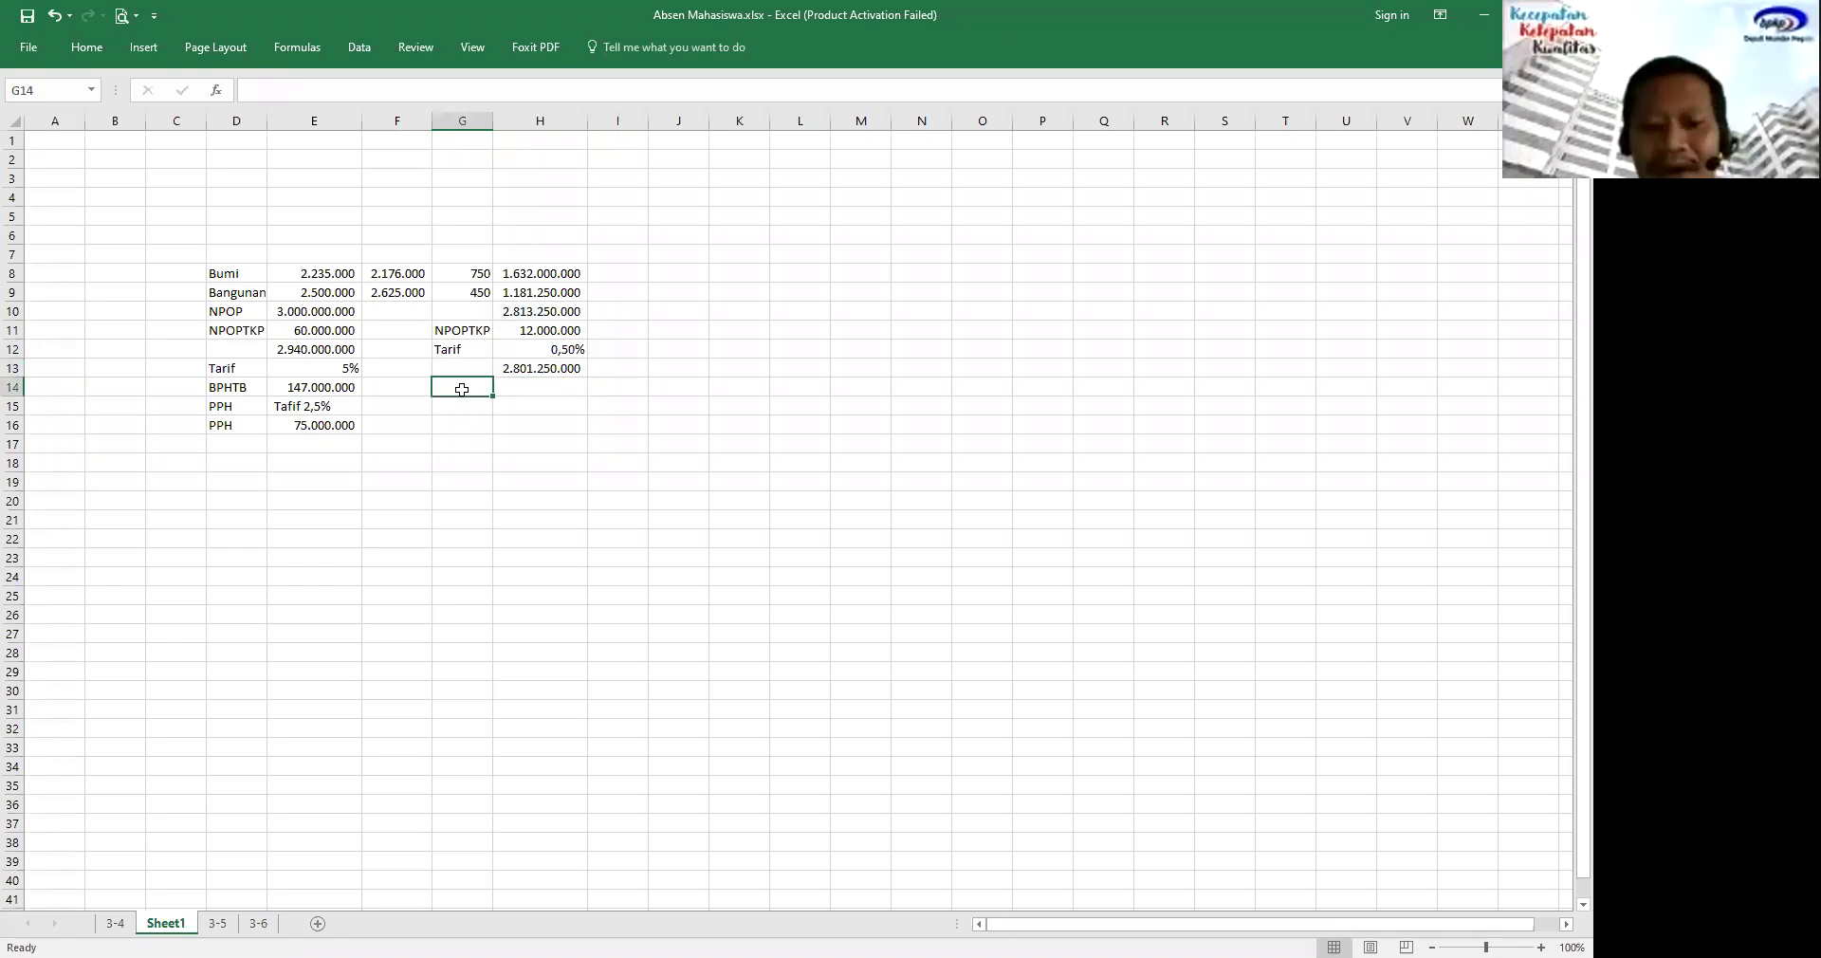
{"action": "type", "text": "NJKP"}
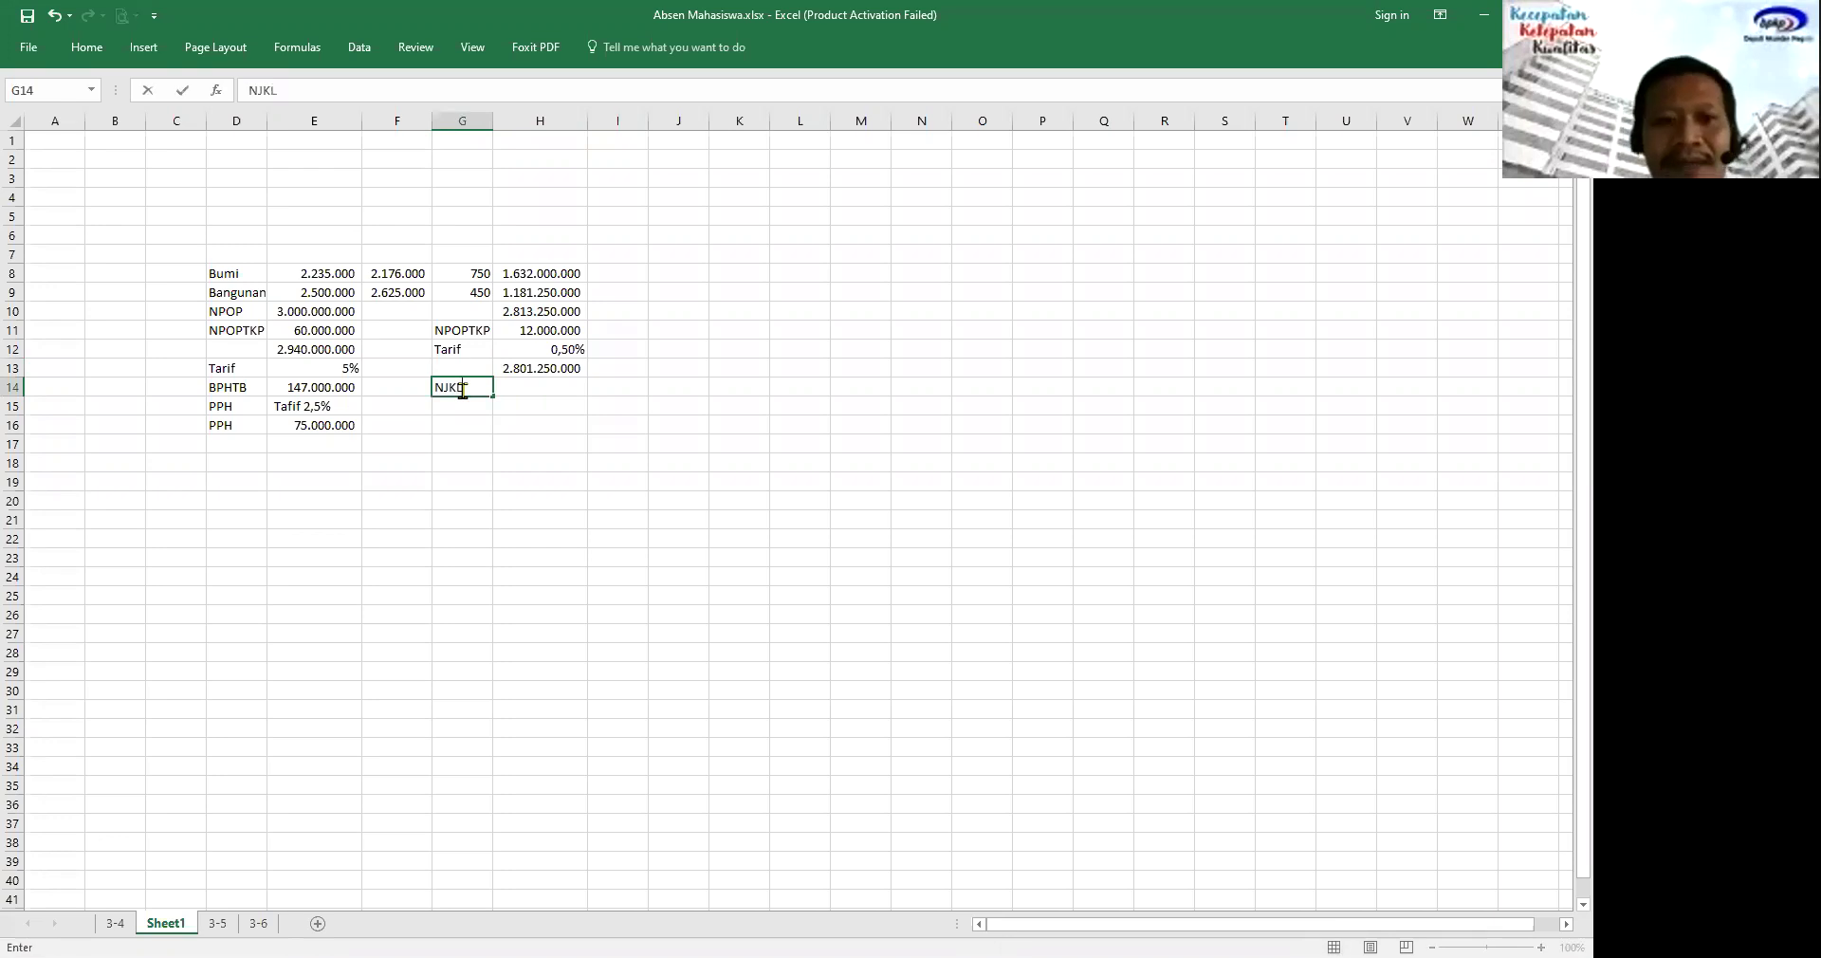
{"action": "key", "text": "Tab"}
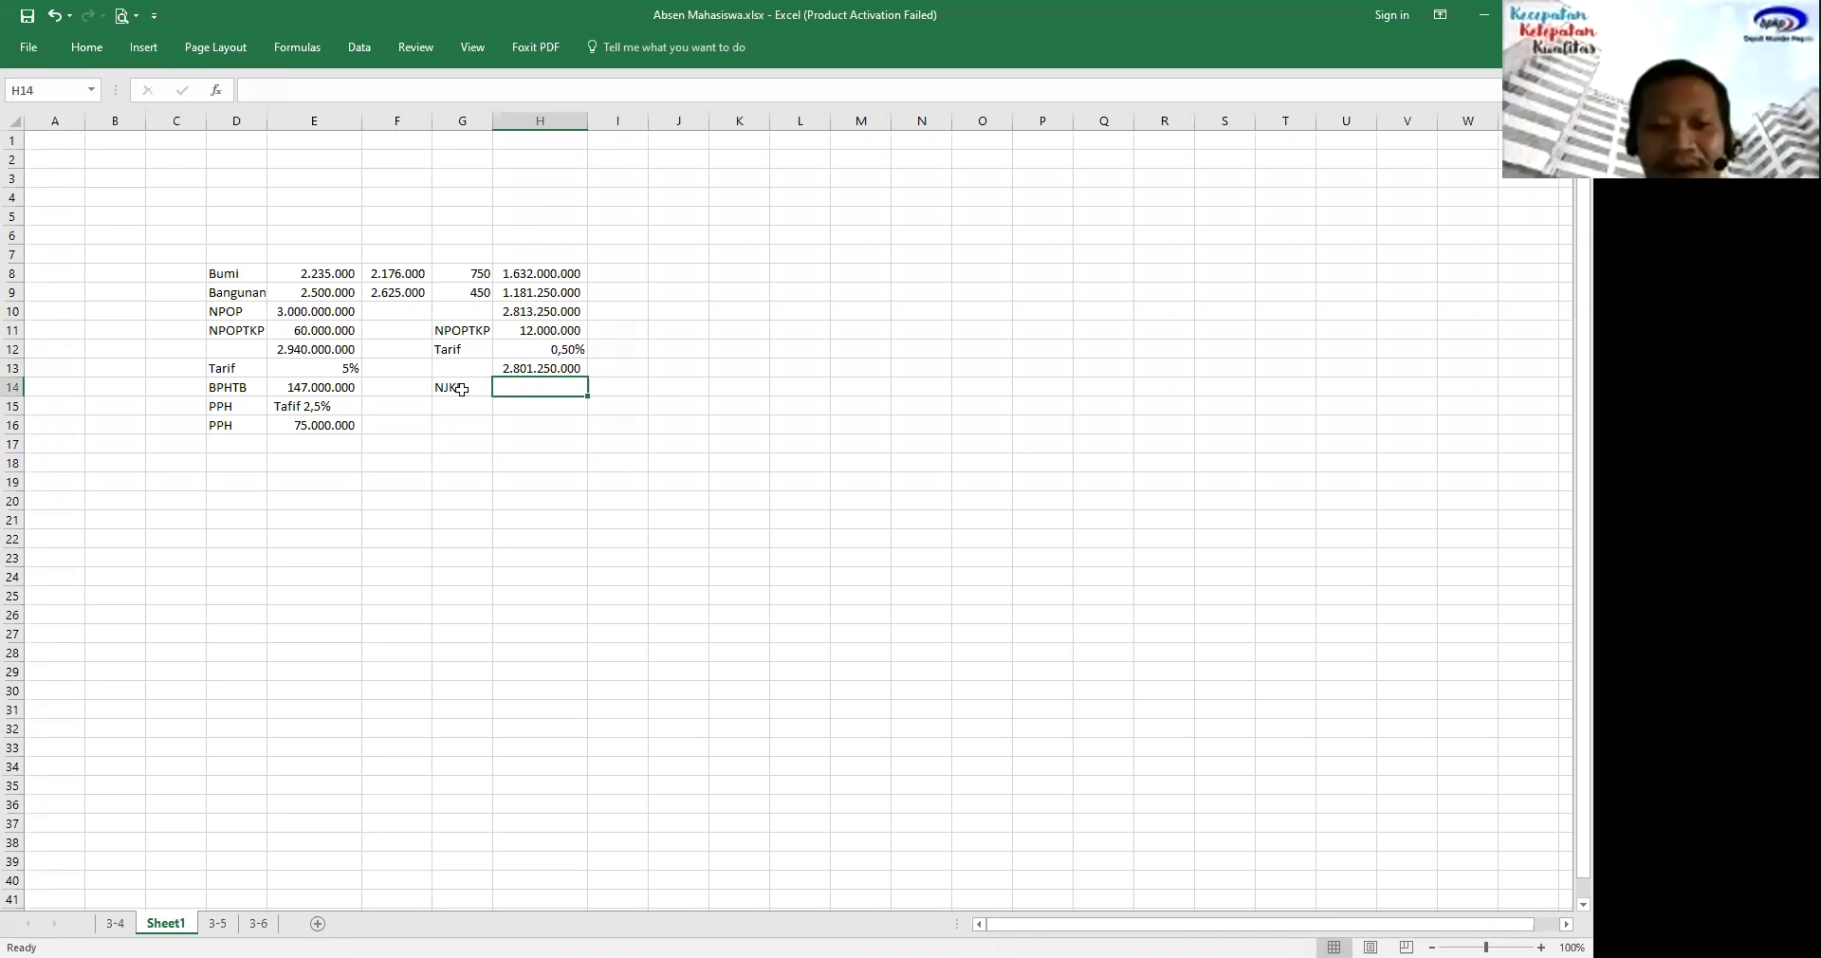
{"action": "type", "text": "40%"}
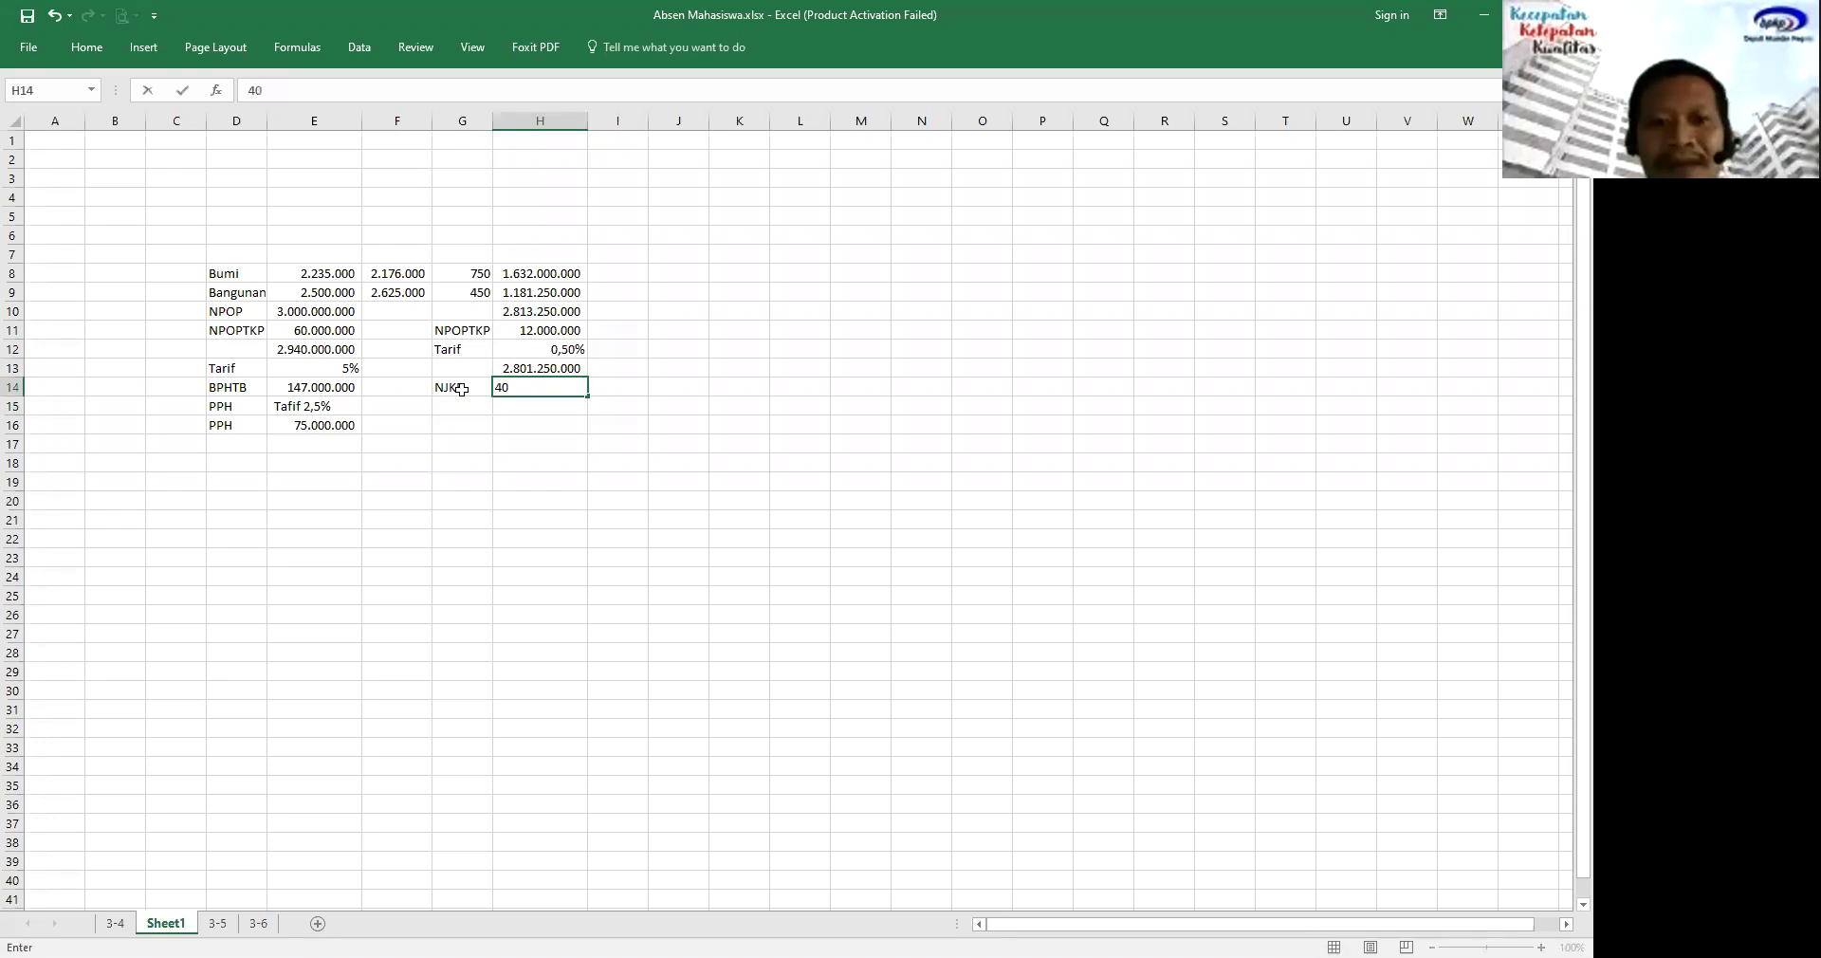
{"action": "key", "text": "Return"}
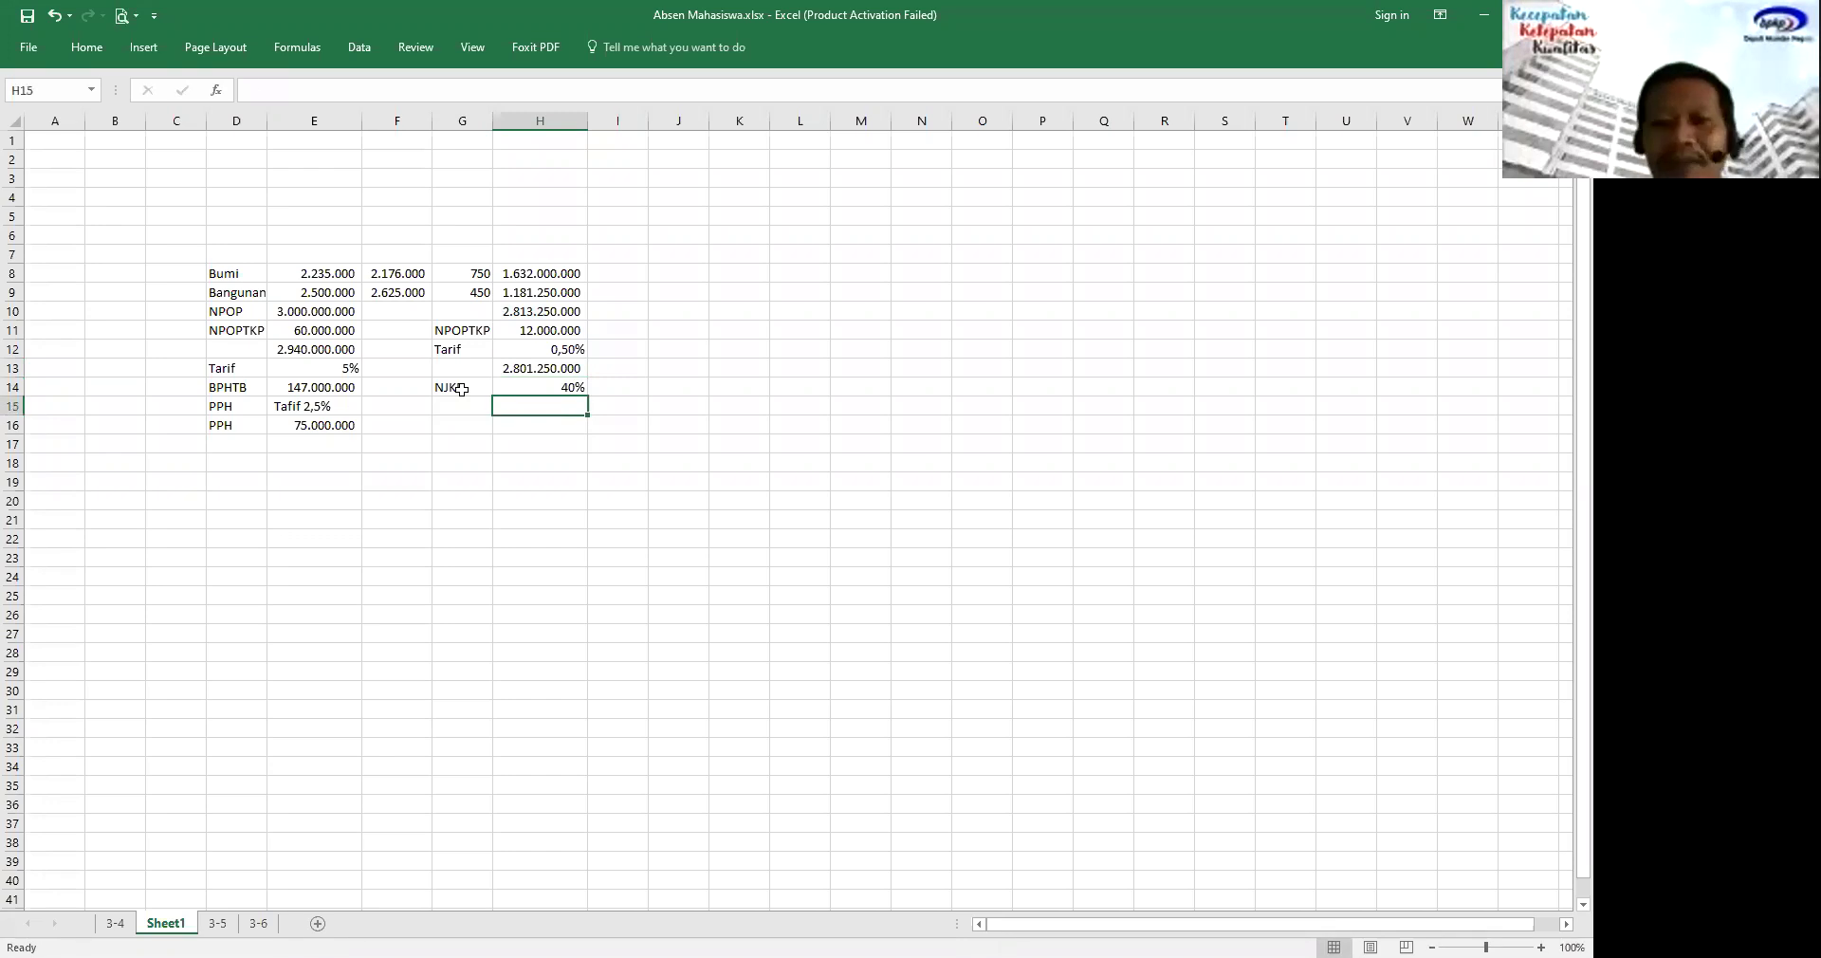
Calculate the taxable portion in cell H15 by applying the NJKP percentage with the formula =H13*H14.
{"action": "type", "text": "="}
{"action": "key", "text": "Up"}
{"action": "key", "text": "Up"}
{"action": "type", "text": "*"}
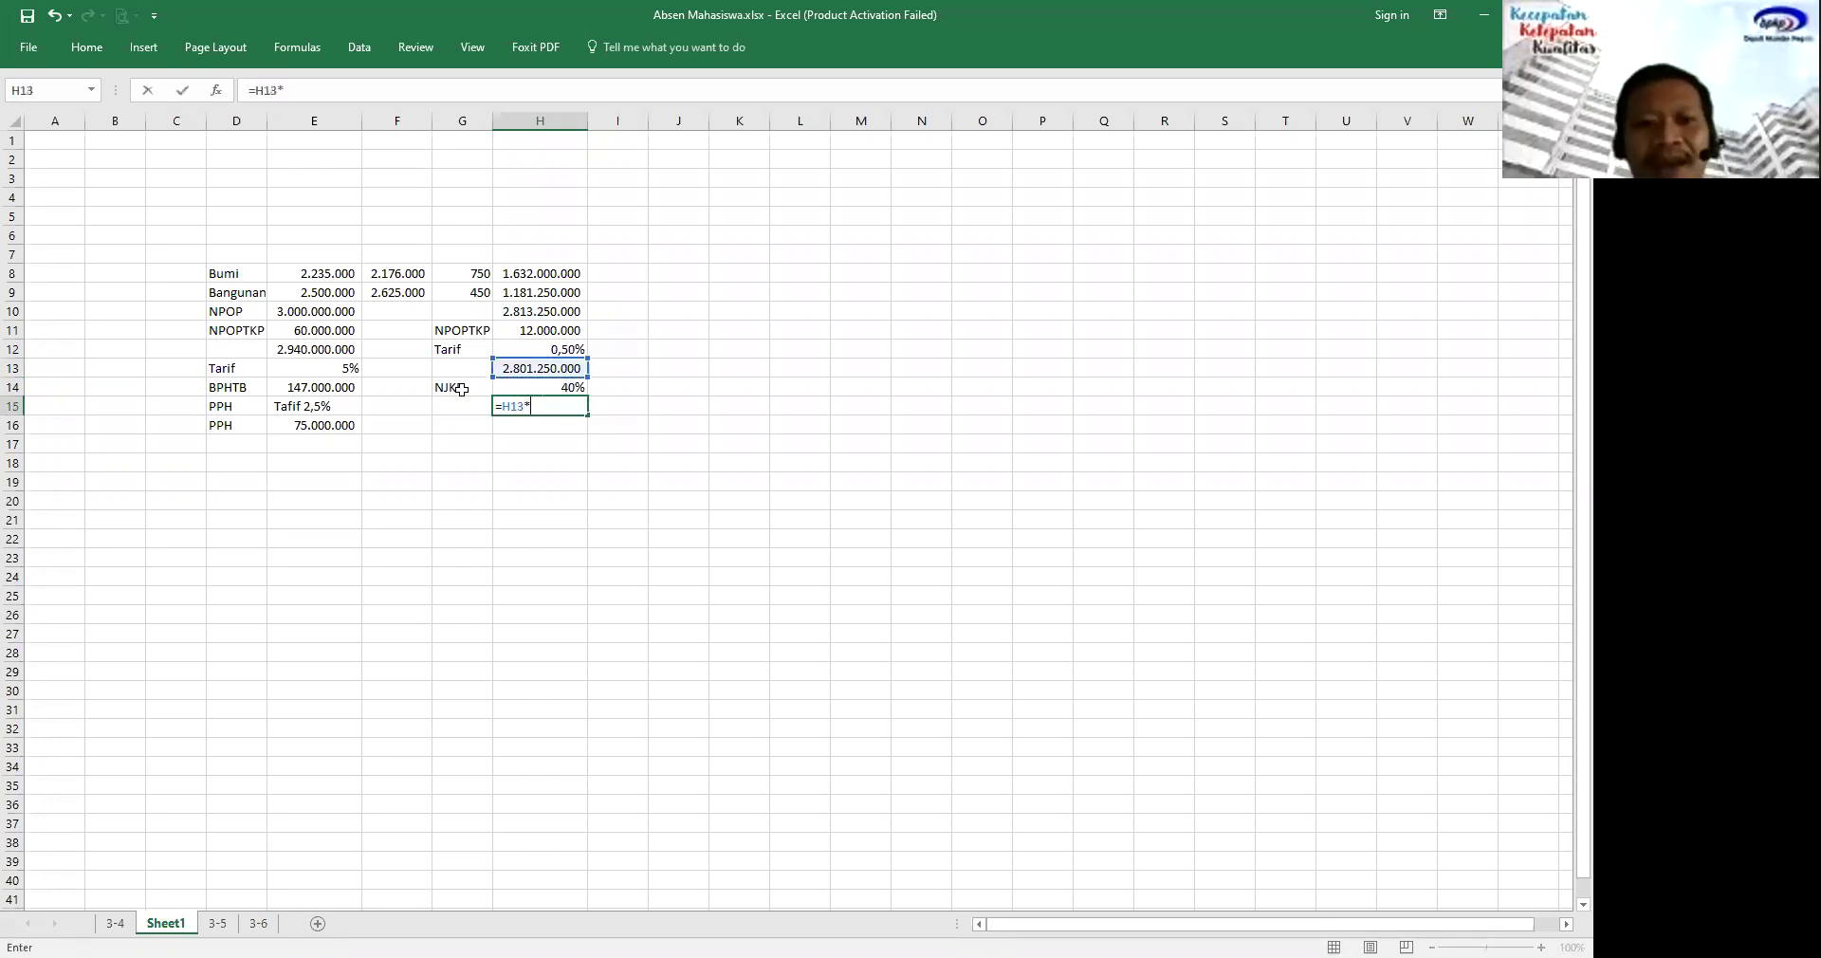
{"action": "key", "text": "Up"}
{"action": "key", "text": "Return"}
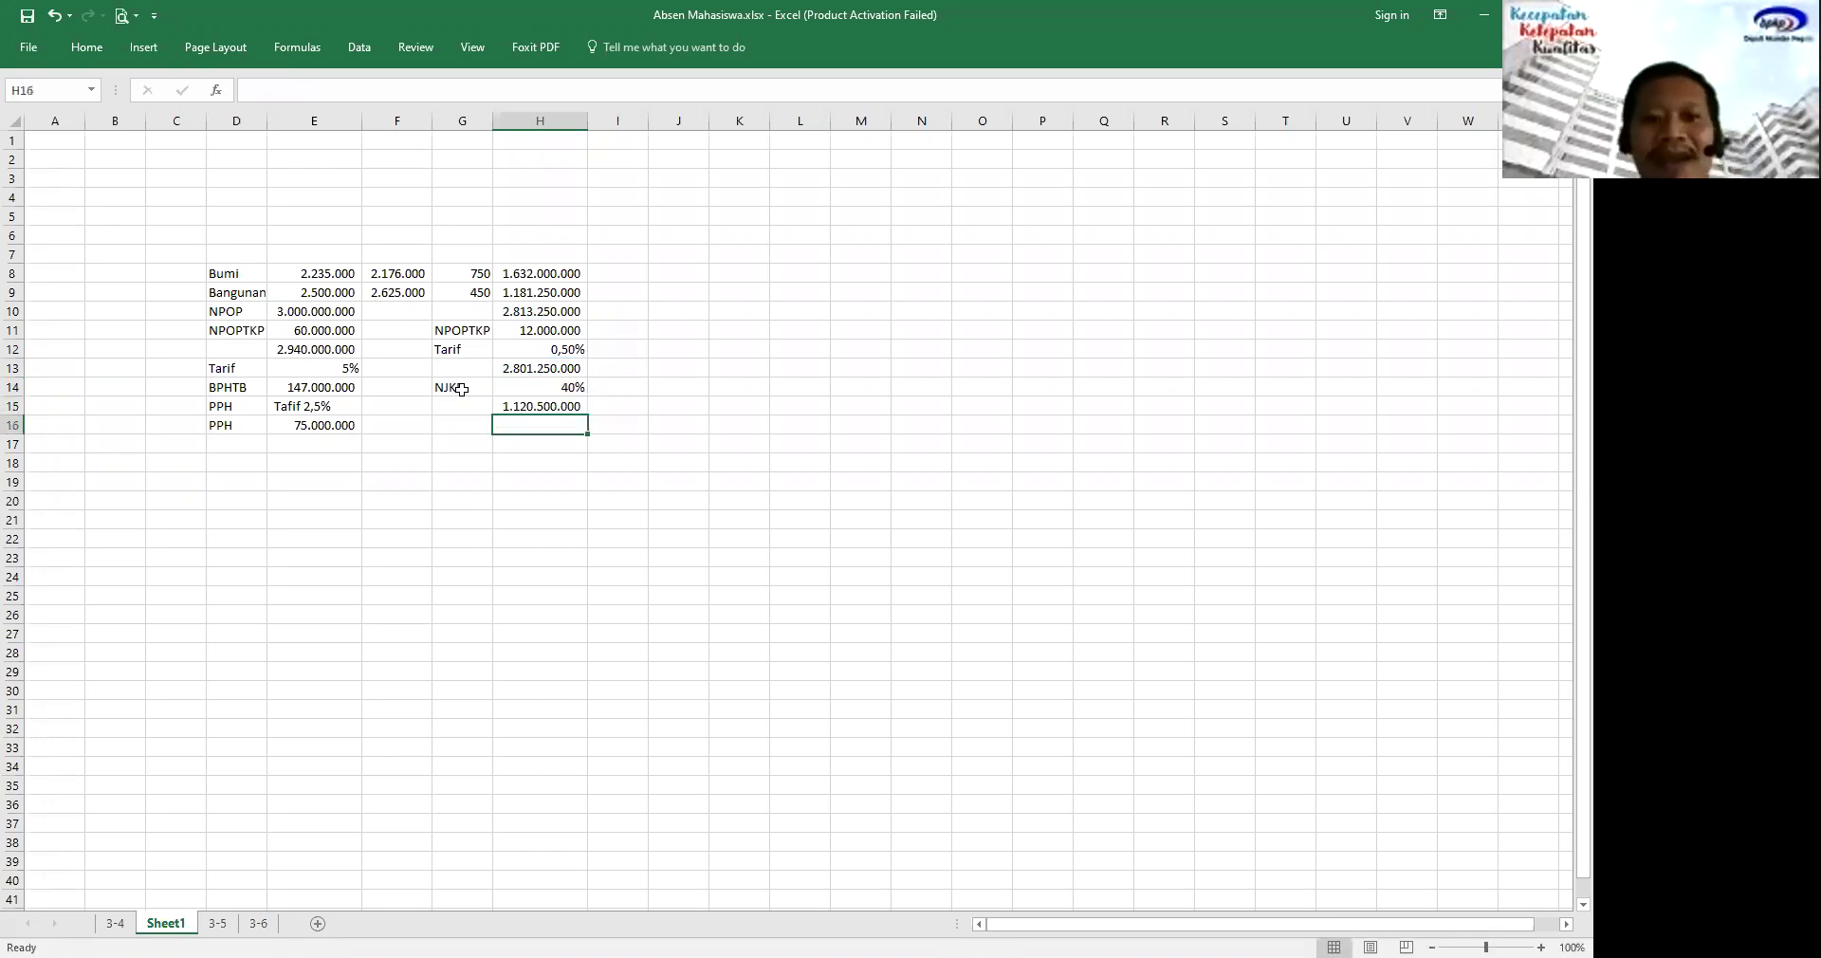
Calculate the tax due in cell H16 by multiplying by the Tarif rate with the formula =H15*H12.
{"action": "type", "text": "="}
{"action": "key", "text": "Up"}
{"action": "type", "text": "*"}
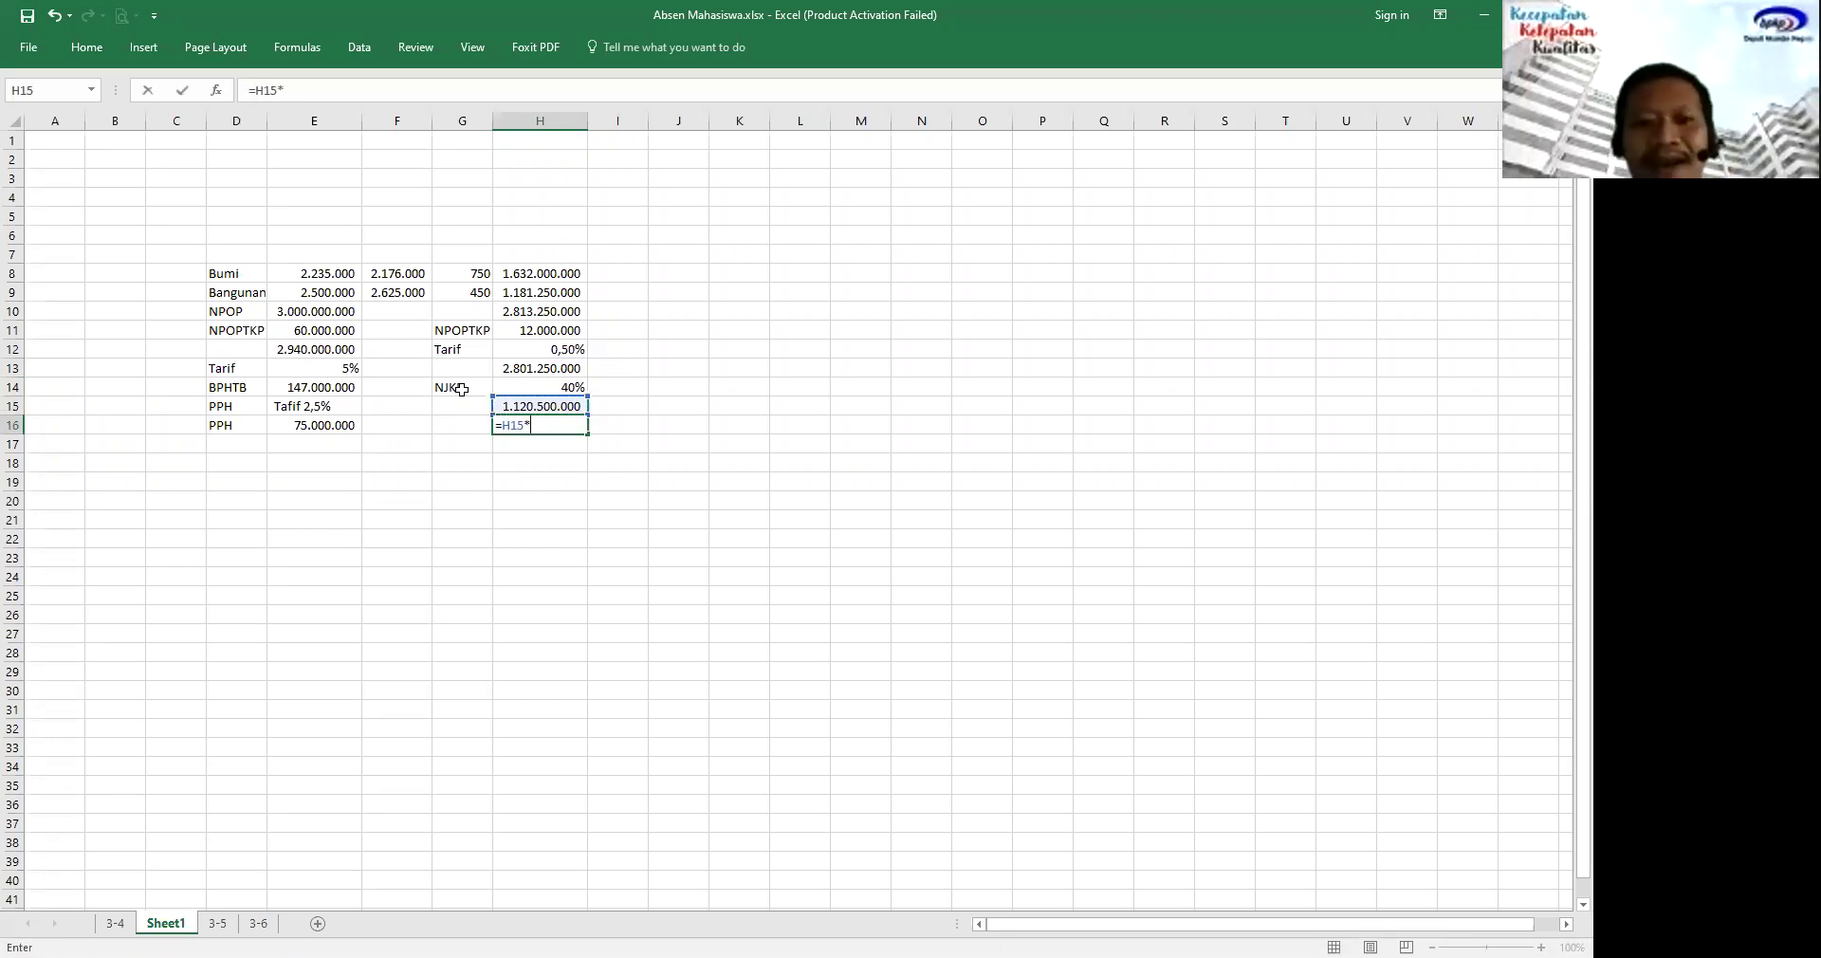
{"action": "key", "text": "Up"}
{"action": "key", "text": "Up"}
{"action": "key", "text": "Up"}
{"action": "key", "text": "Up"}
{"action": "key", "text": "Return"}
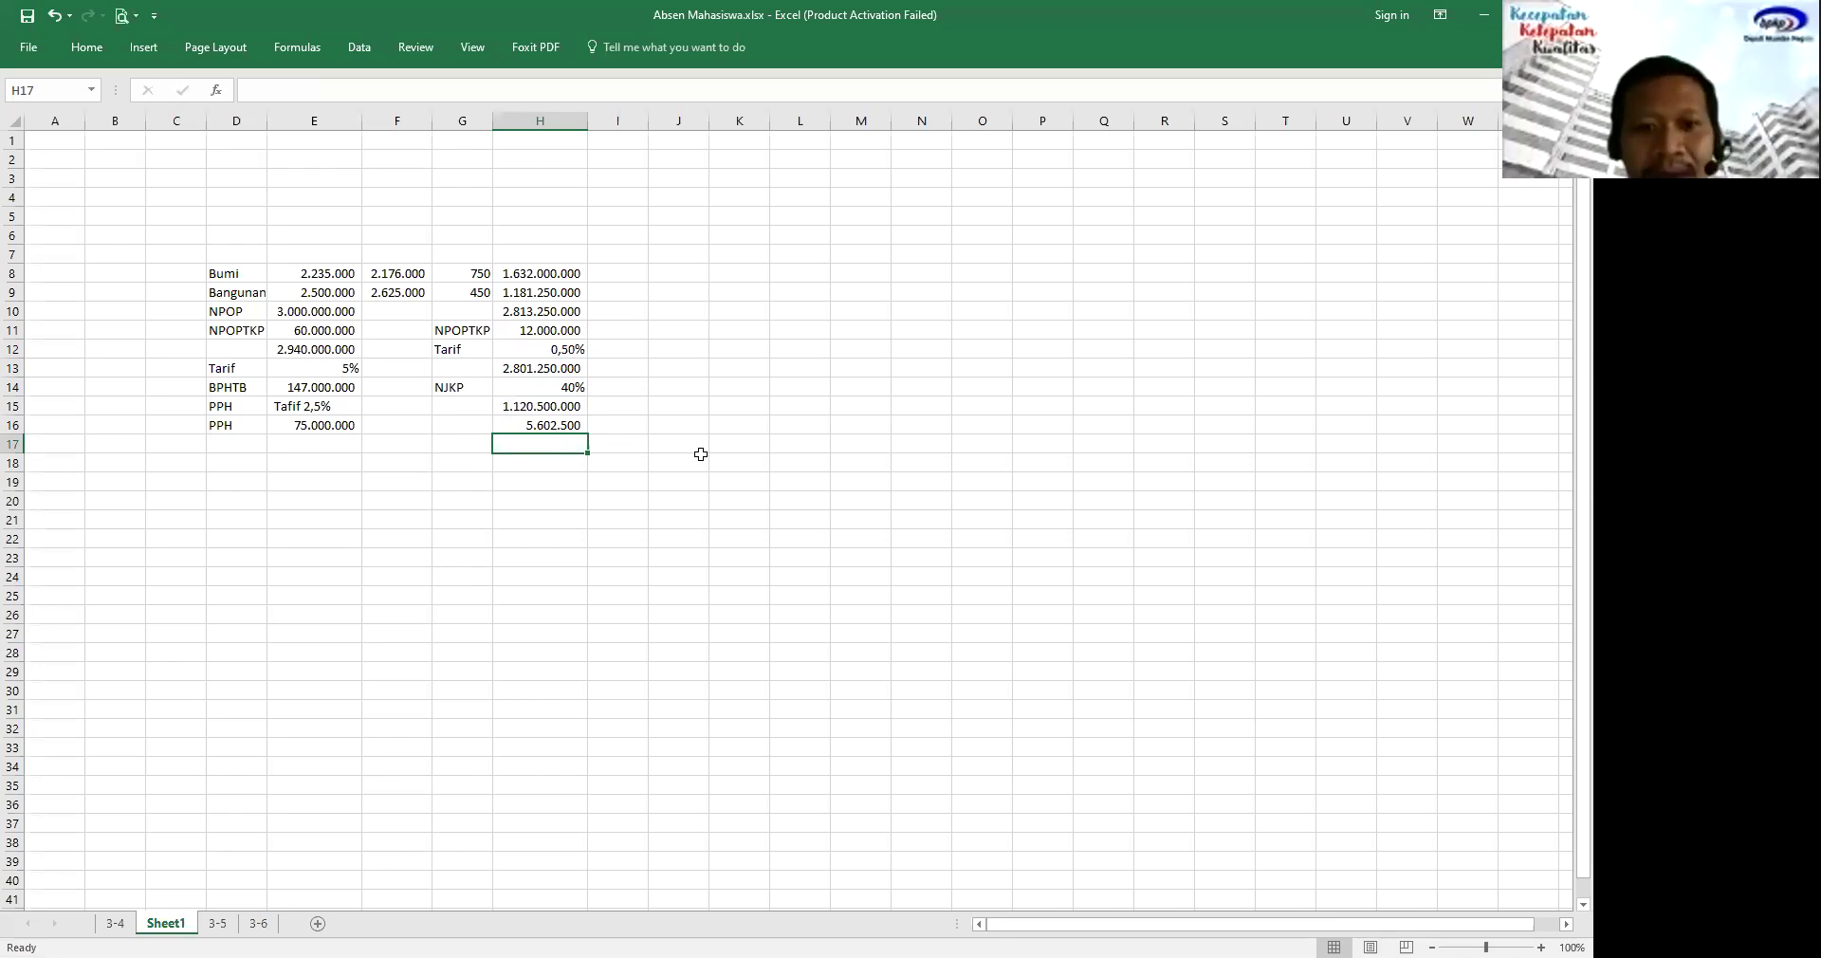
{"action": "key", "text": "Up"}
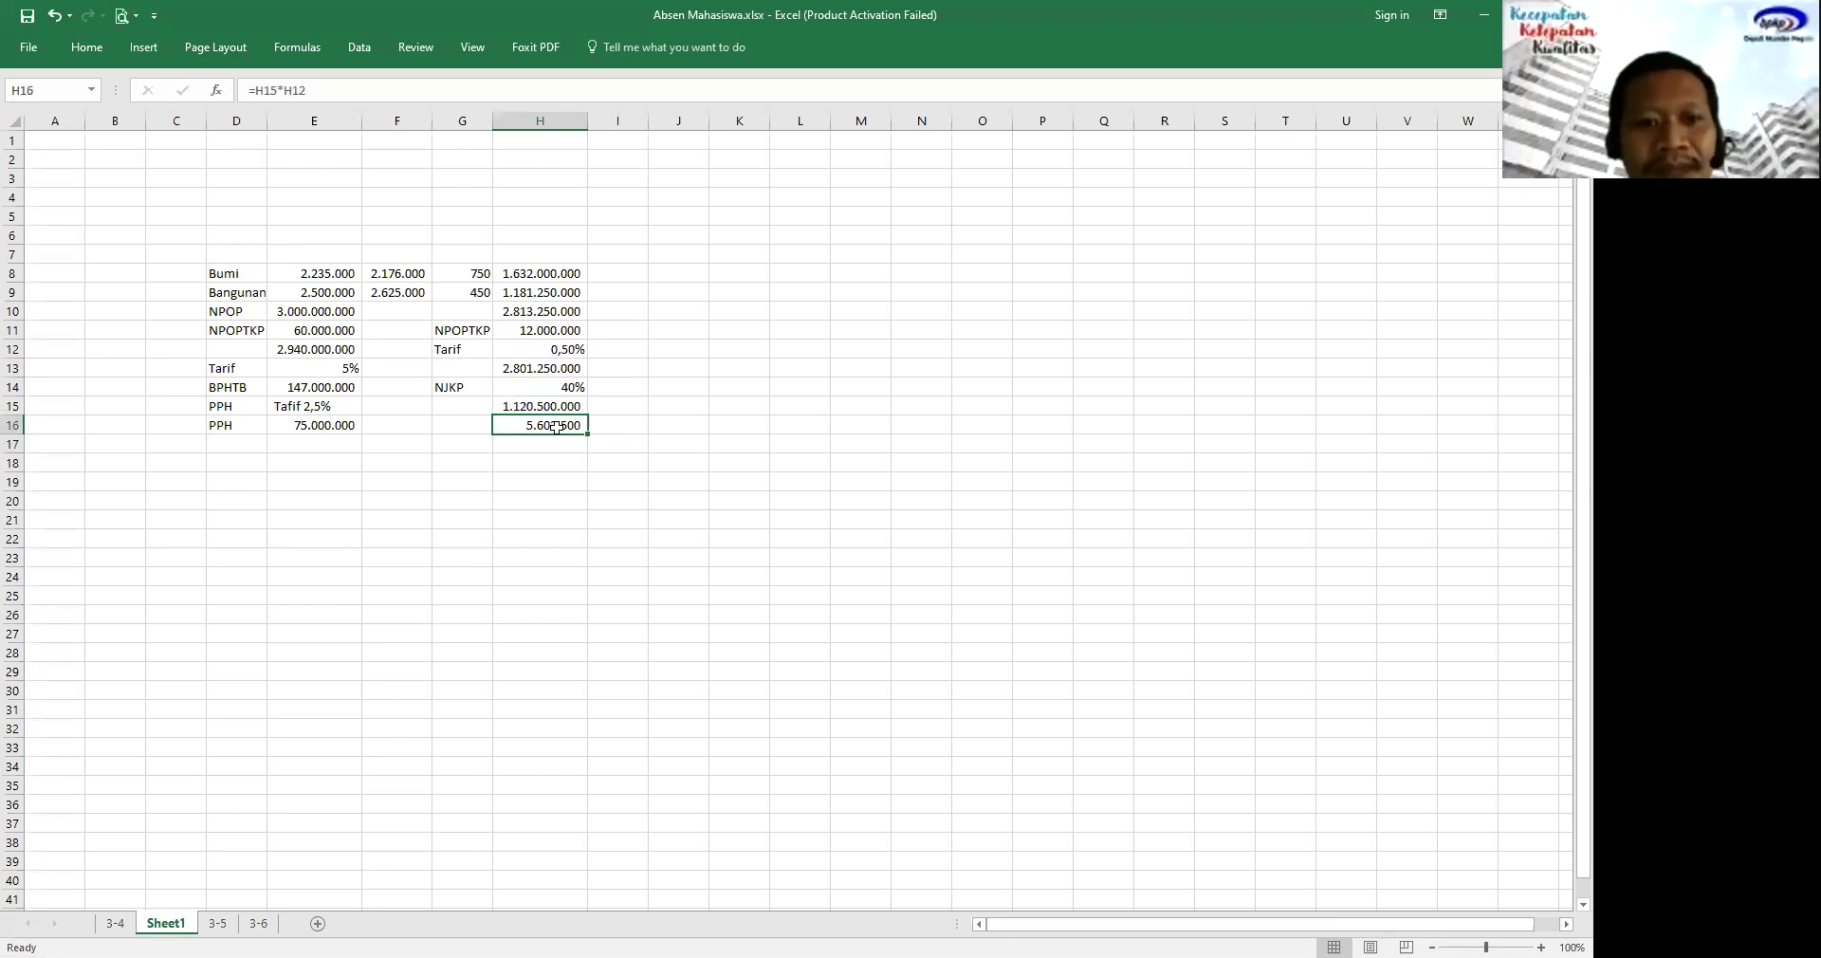
Enter the heading "P3" in cell H6 above the land and building tax calculation.
{"action": "left_click", "coordinate": [565, 235]}
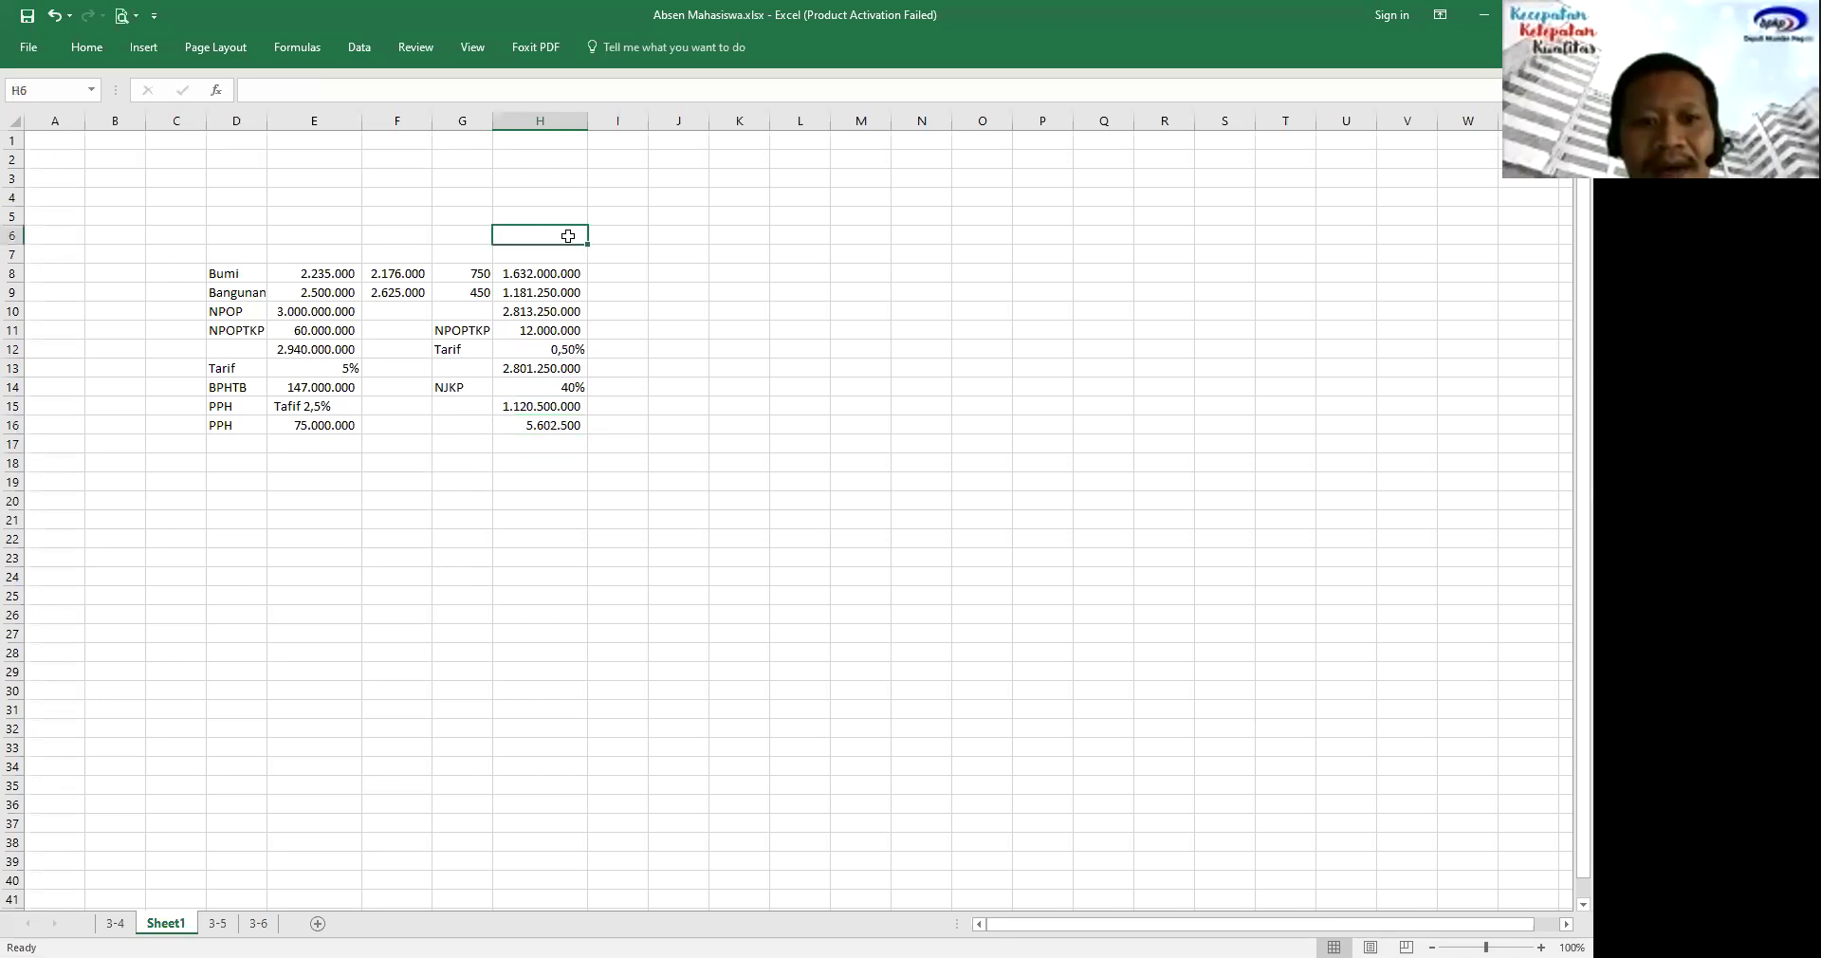
{"action": "type", "text": "PR"}
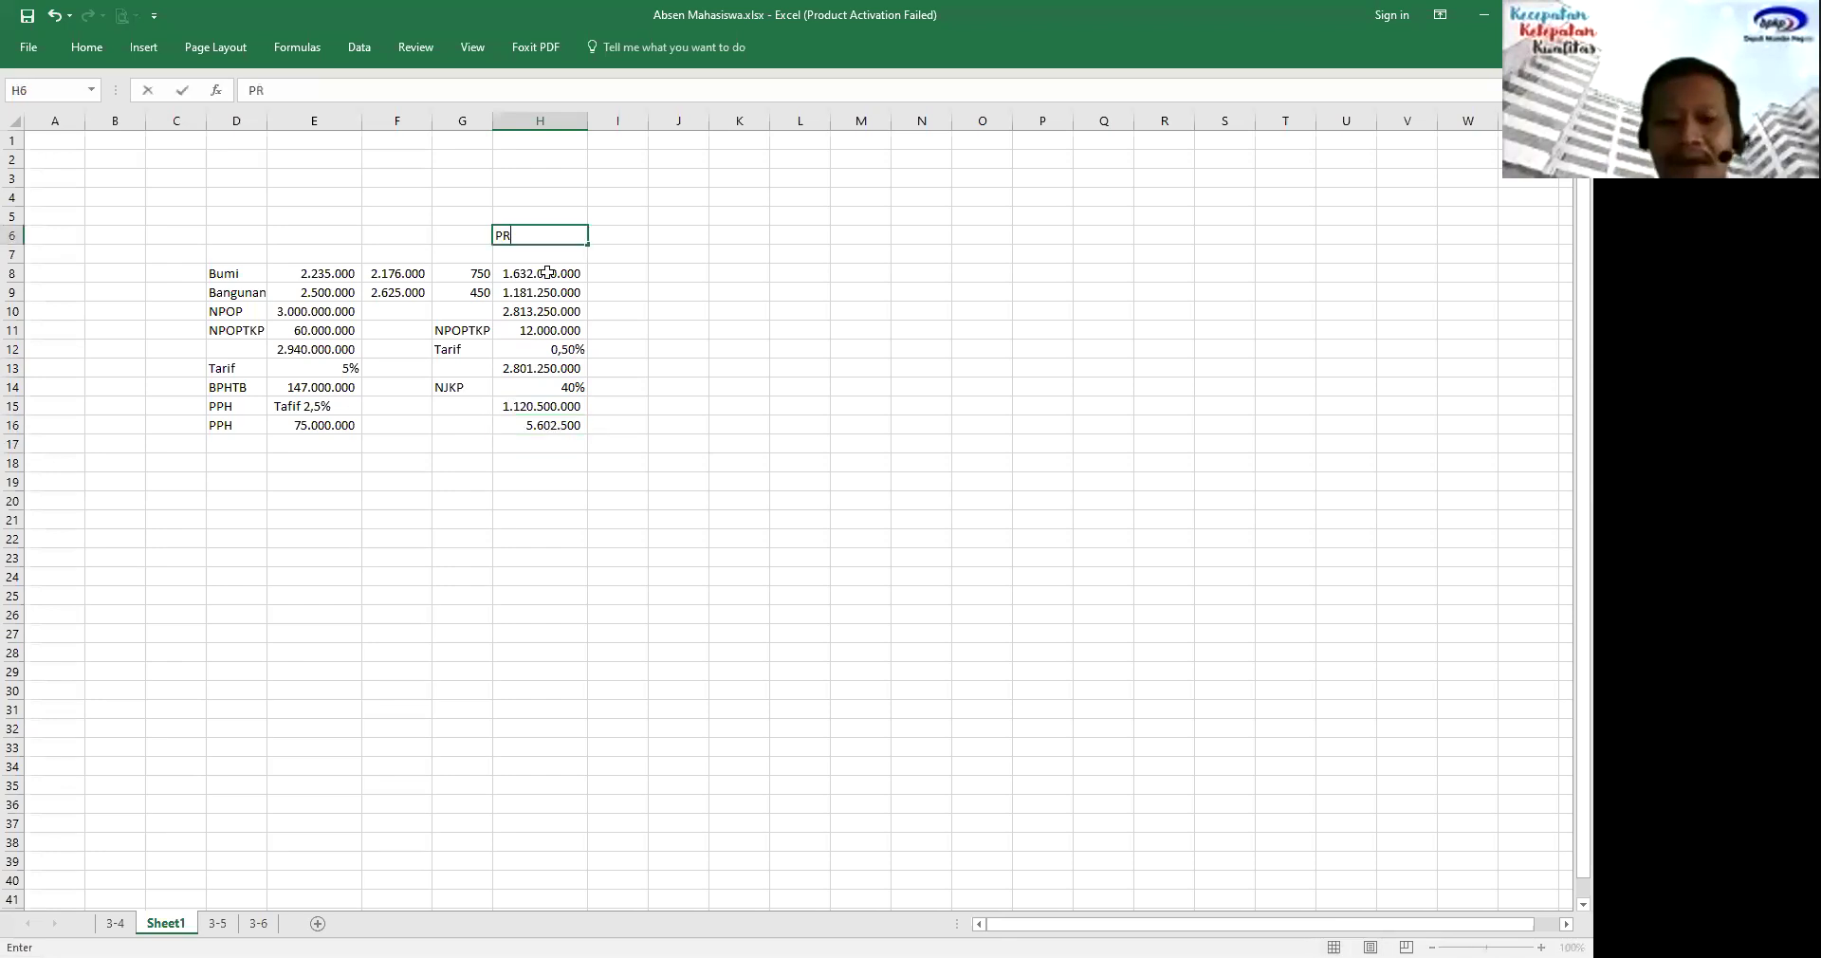
{"action": "key", "text": "BackSpace"}
{"action": "type", "text": "#"}
{"action": "key", "text": "Left"}
{"action": "key", "text": "Left"}
{"action": "key", "text": "Right"}
{"action": "key", "text": "Right"}
{"action": "type", "text": "P3"}
{"action": "key", "text": "Return"}
Enter the heading "P2" in cell E6 above the BPHTB and PPH calculation.
{"action": "key", "text": "Left"}
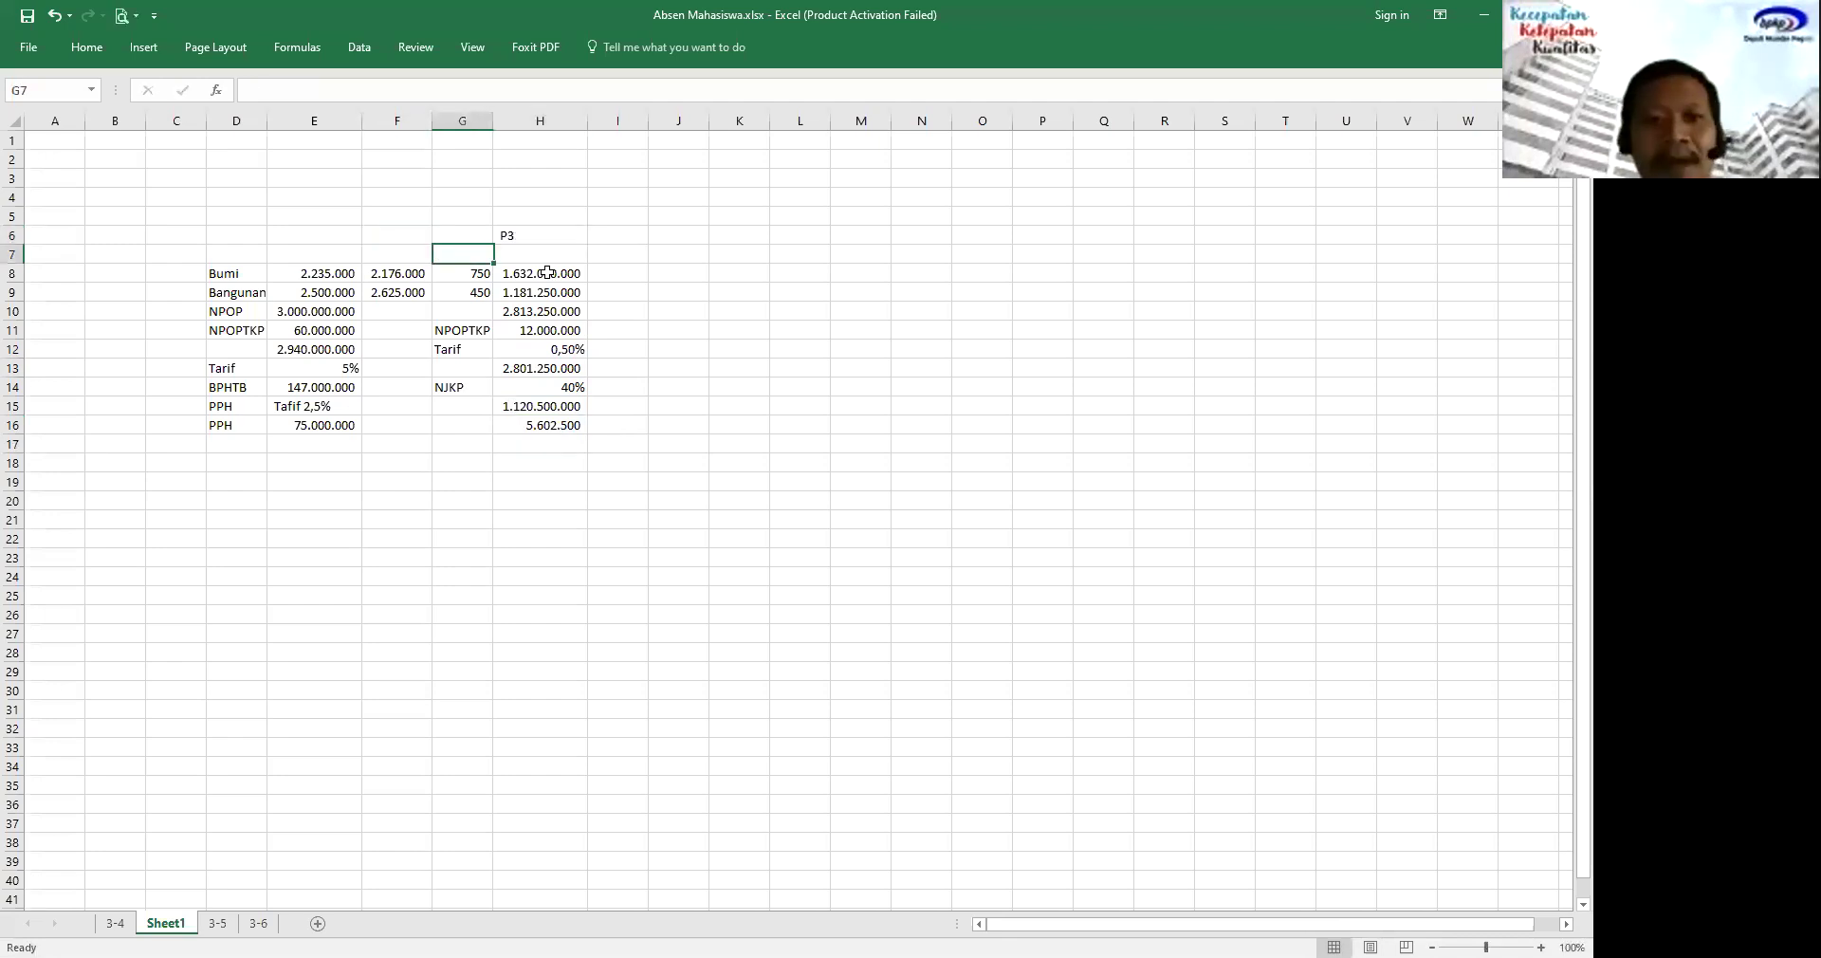
{"action": "key", "text": "Left"}
{"action": "key", "text": "Left"}
{"action": "key", "text": "Up"}
{"action": "type", "text": "P3"}
{"action": "key", "text": "Return"}
{"action": "key", "text": "Up"}
{"action": "type", "text": "2"}
{"action": "key", "text": "BackSpace"}
{"action": "type", "text": "P2"}
{"action": "key", "text": "Return"}
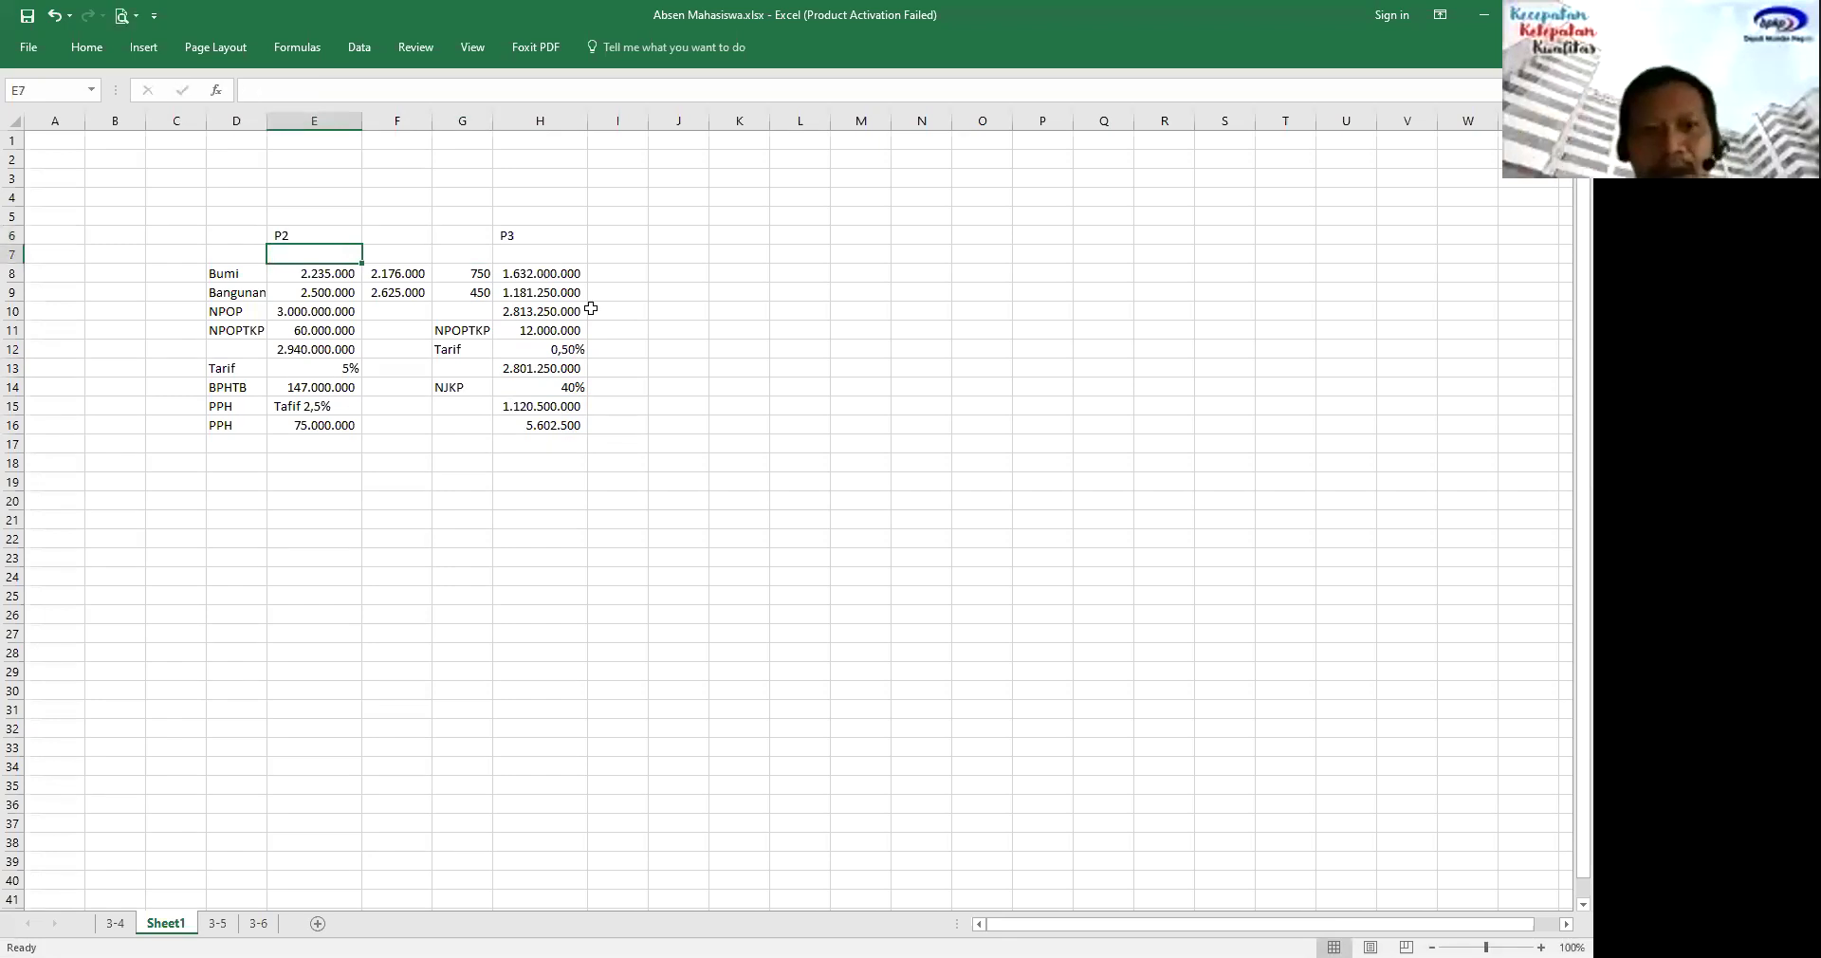
{"action": "left_click", "coordinate": [580, 376]}
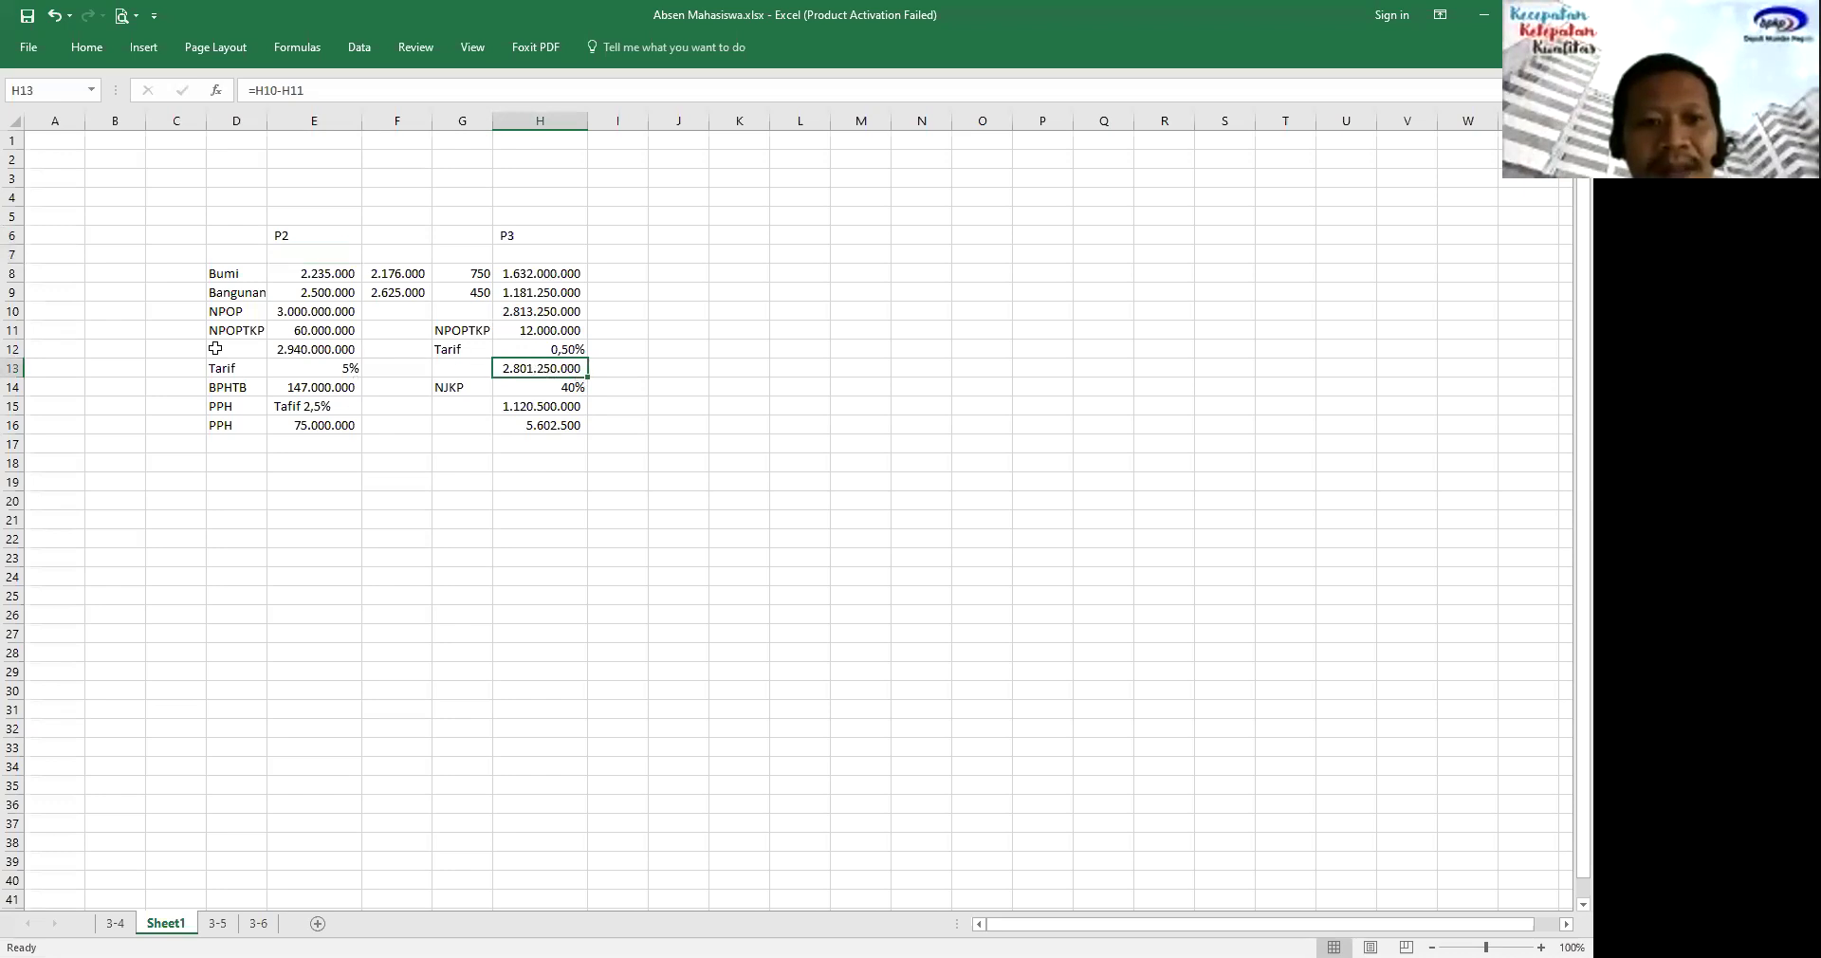
{"action": "left_click", "coordinate": [334, 314]}
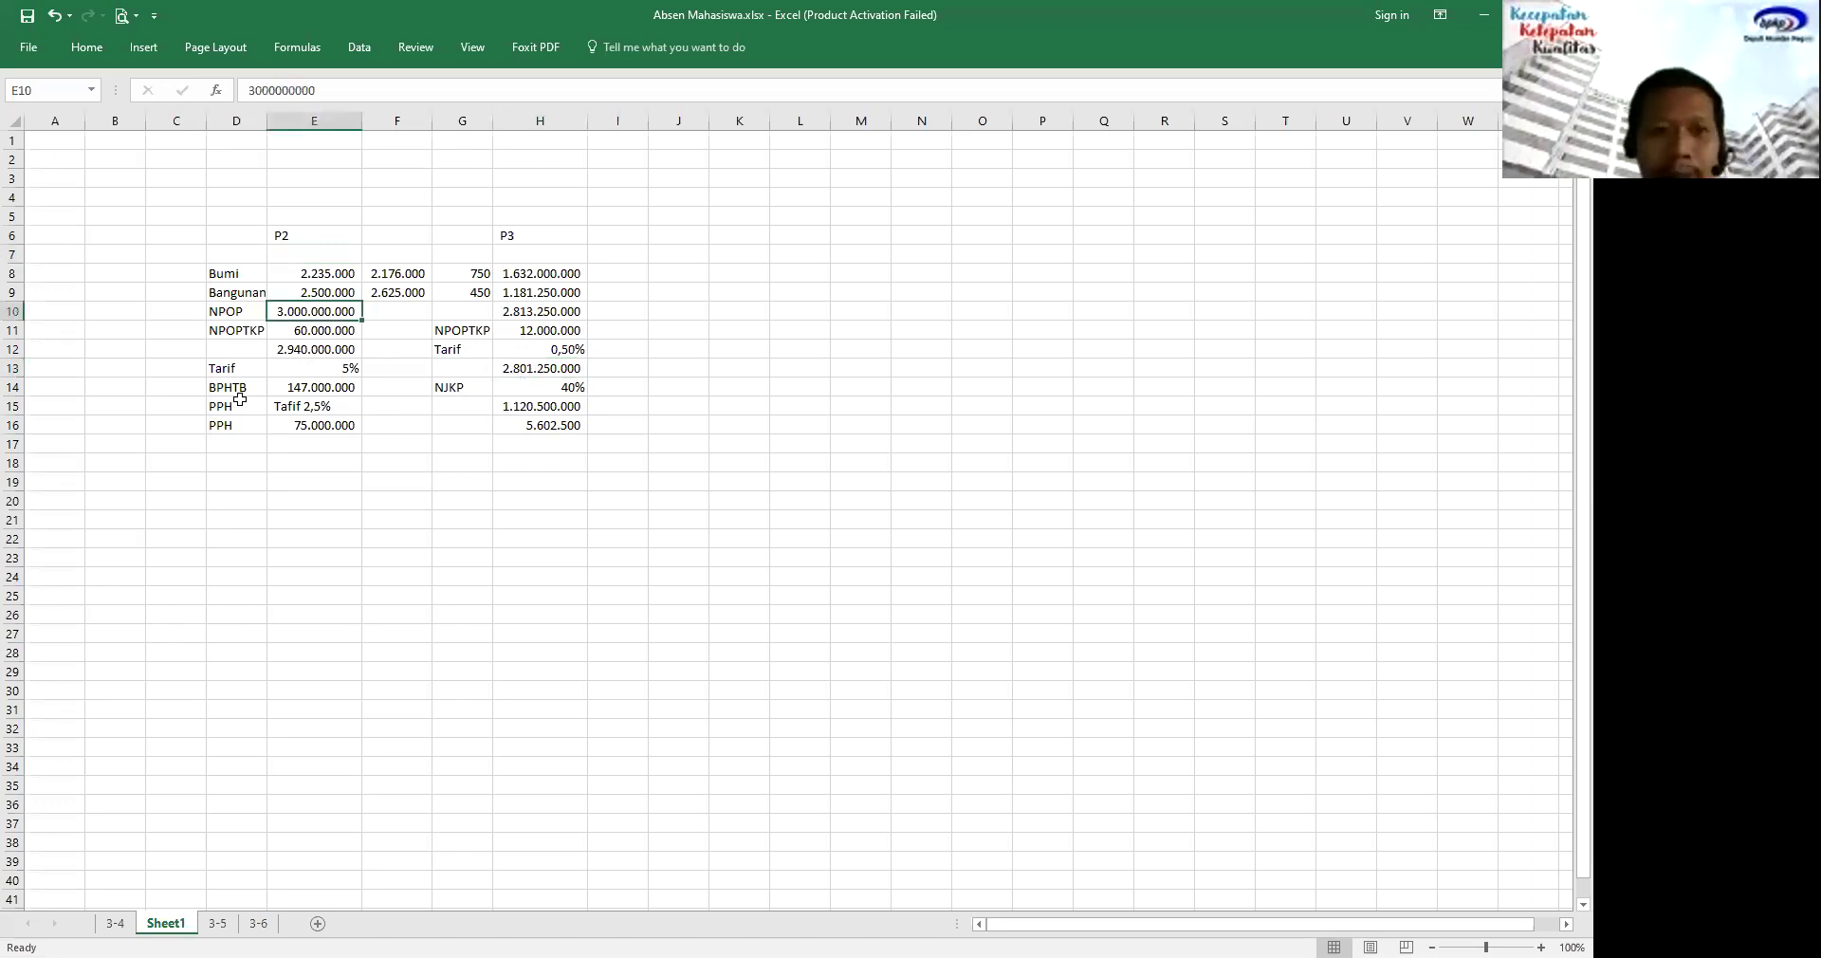
{"action": "left_click_drag", "start_coordinate": [235, 404], "coordinate": [239, 427]}
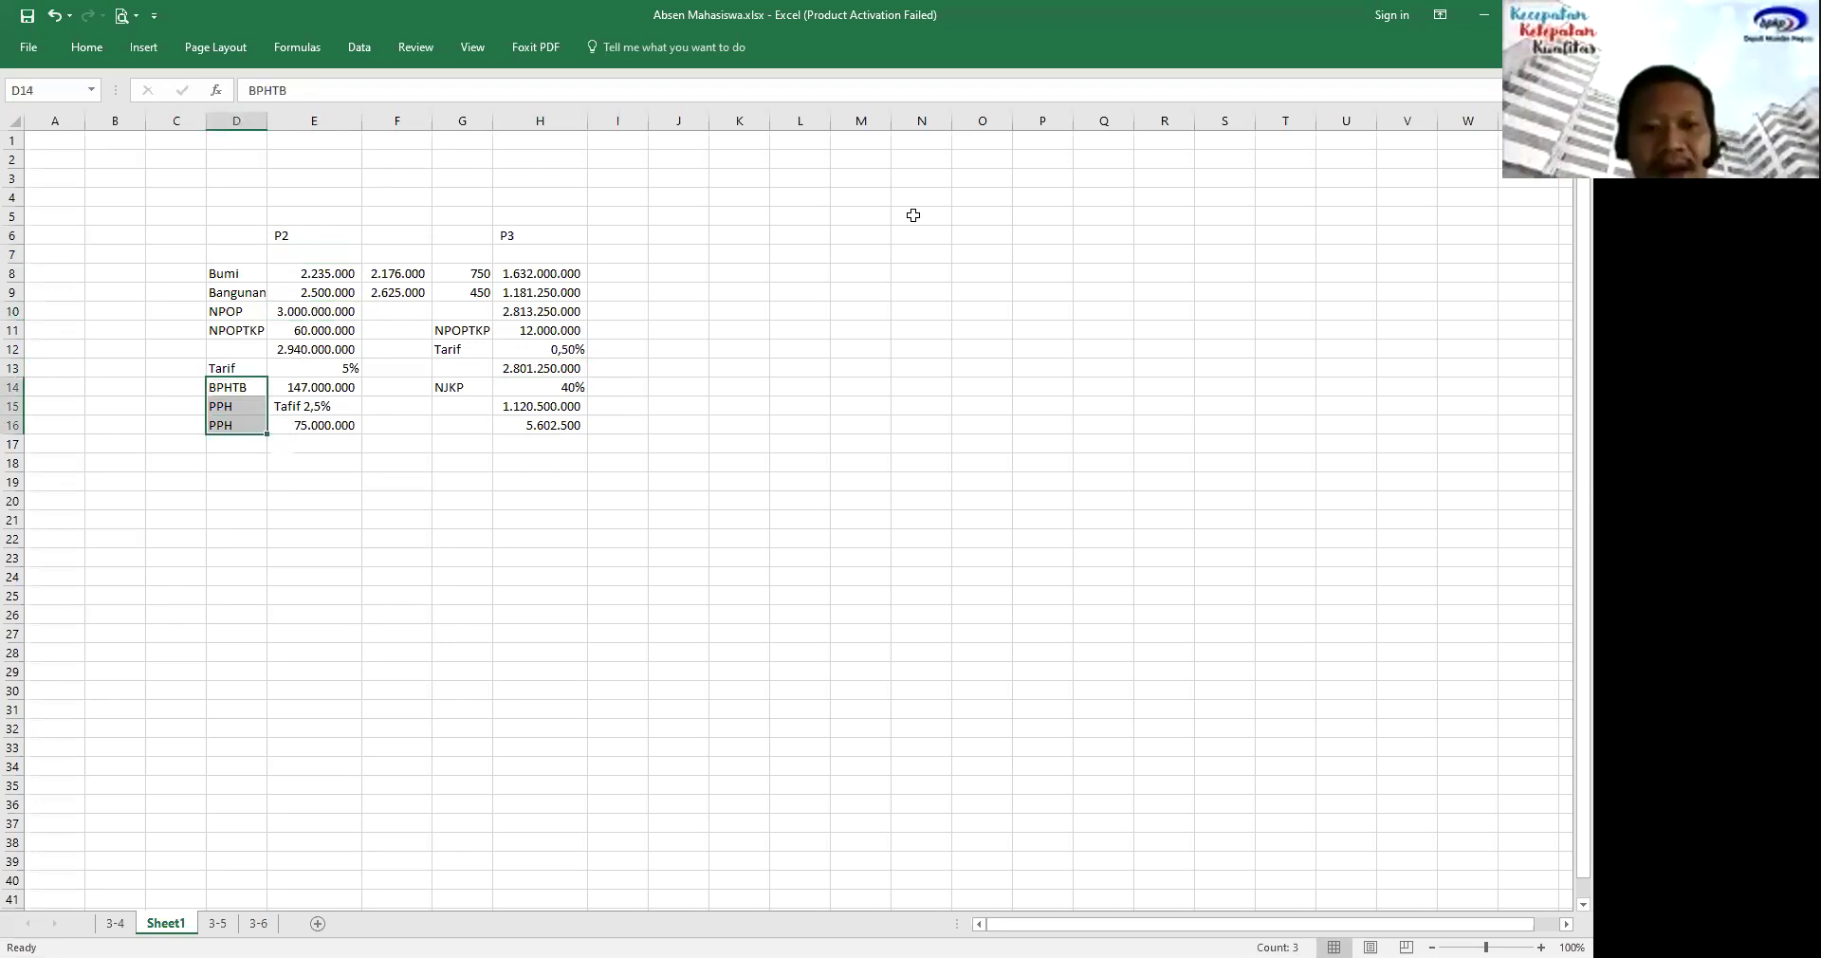